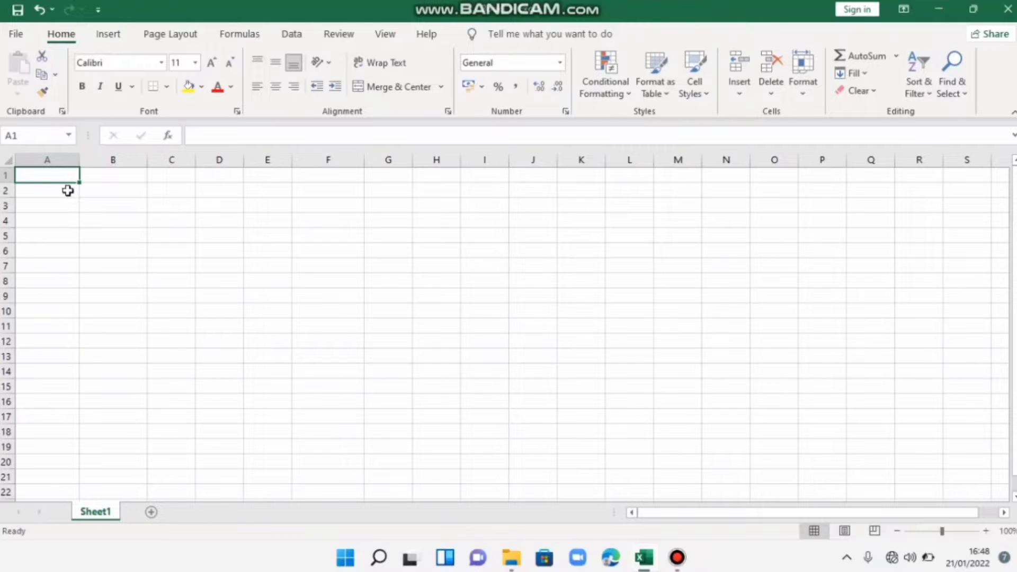
text(1231234)
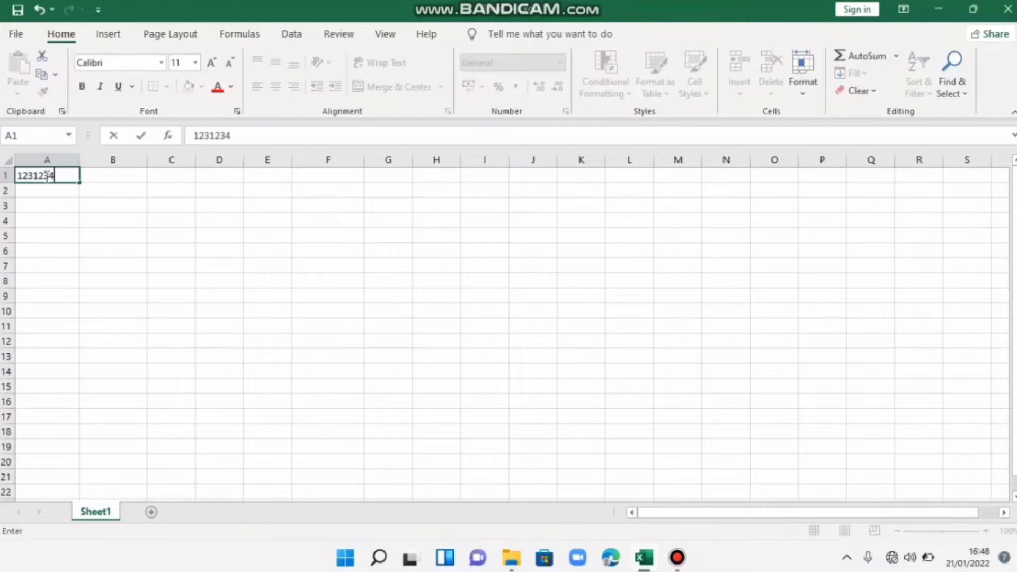
text(3432443543534354353455)
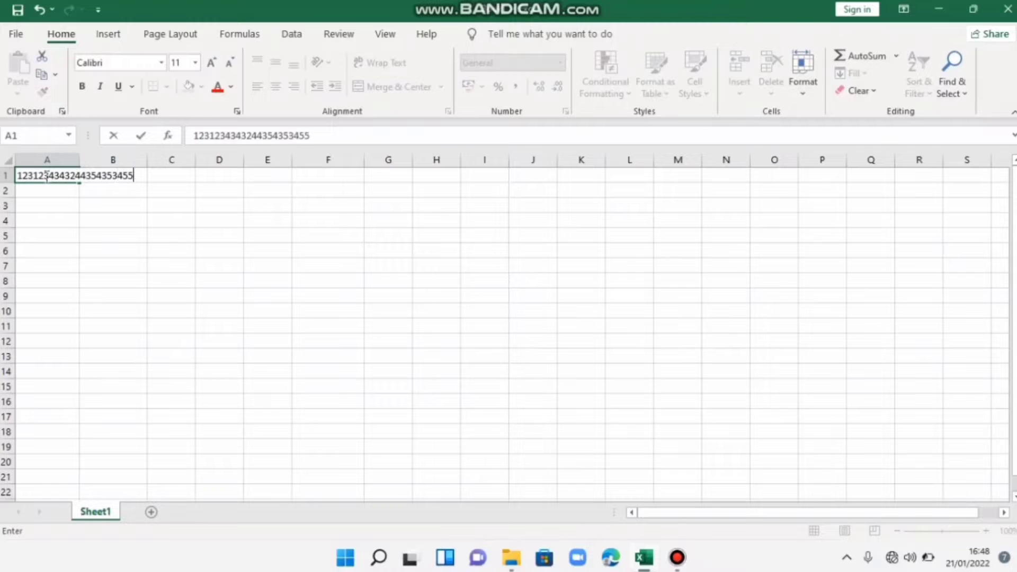
key(Return)
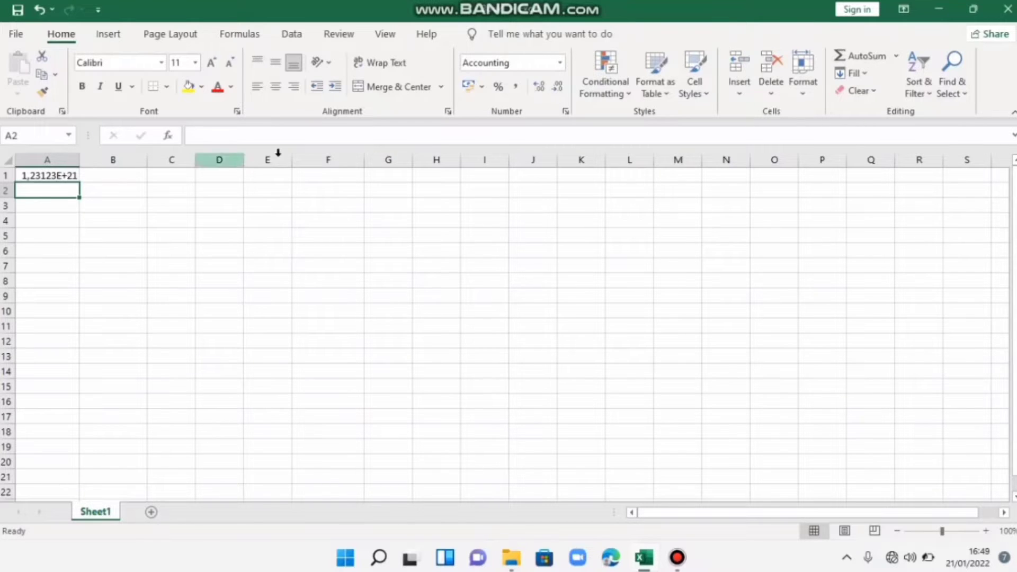
click(74, 179)
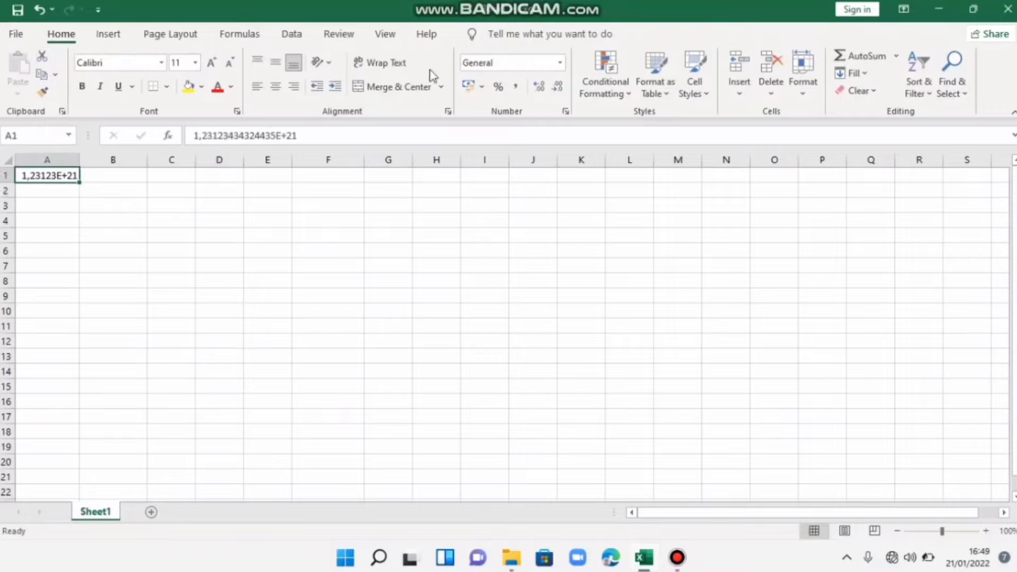
click(559, 62)
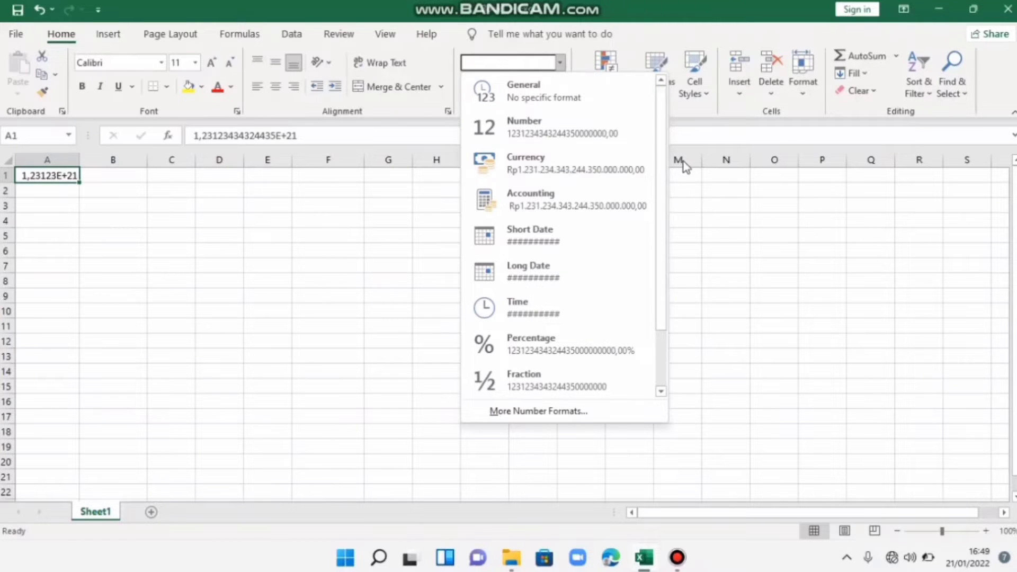
drag(662, 164, 652, 284)
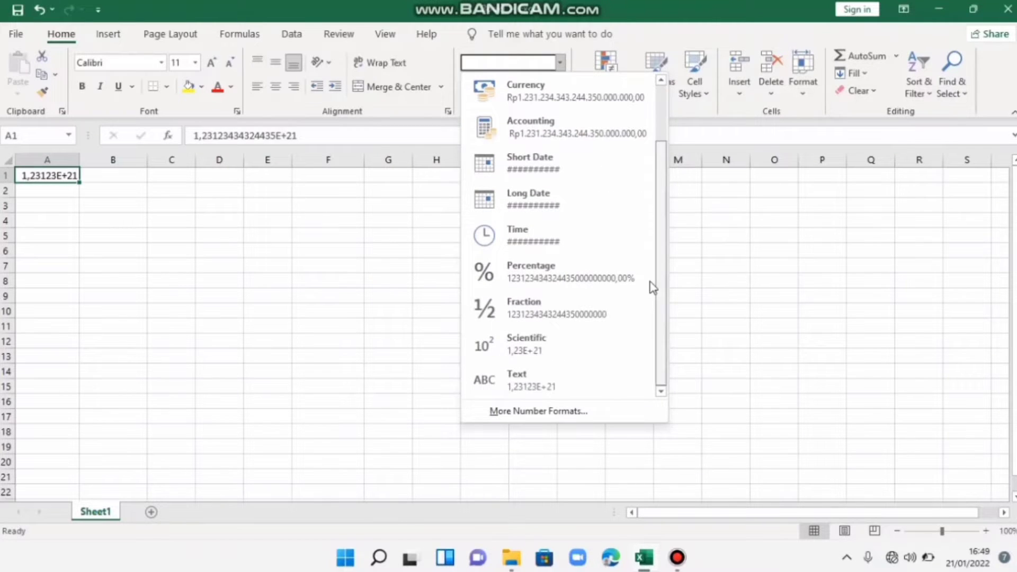
click(582, 373)
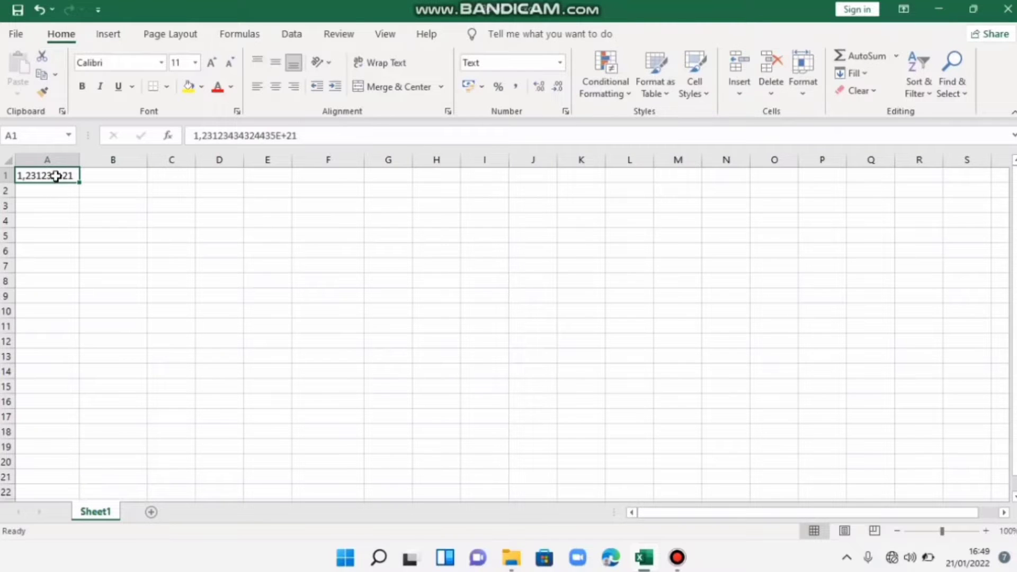
key(BackSpace)
text(123213213434)
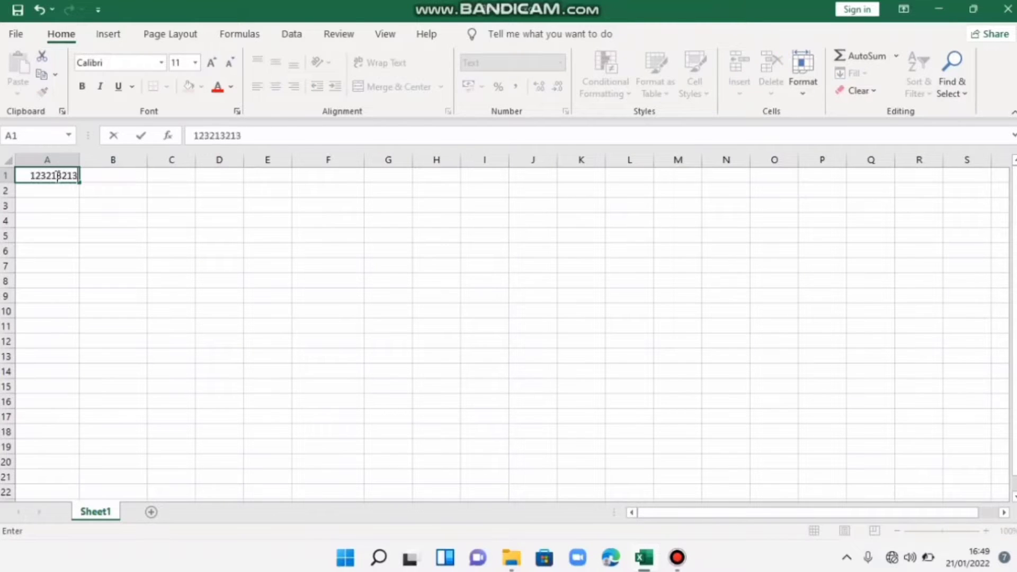
key(Return)
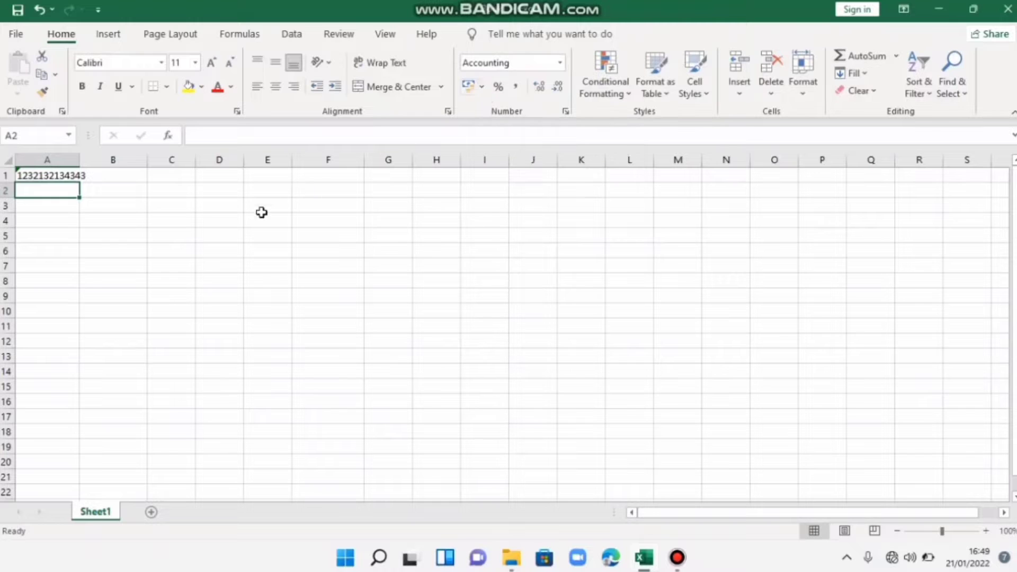
Enter 100000 in cell C6 and apply the Rp English (Indonesia) accounting format to it.
click(176, 249)
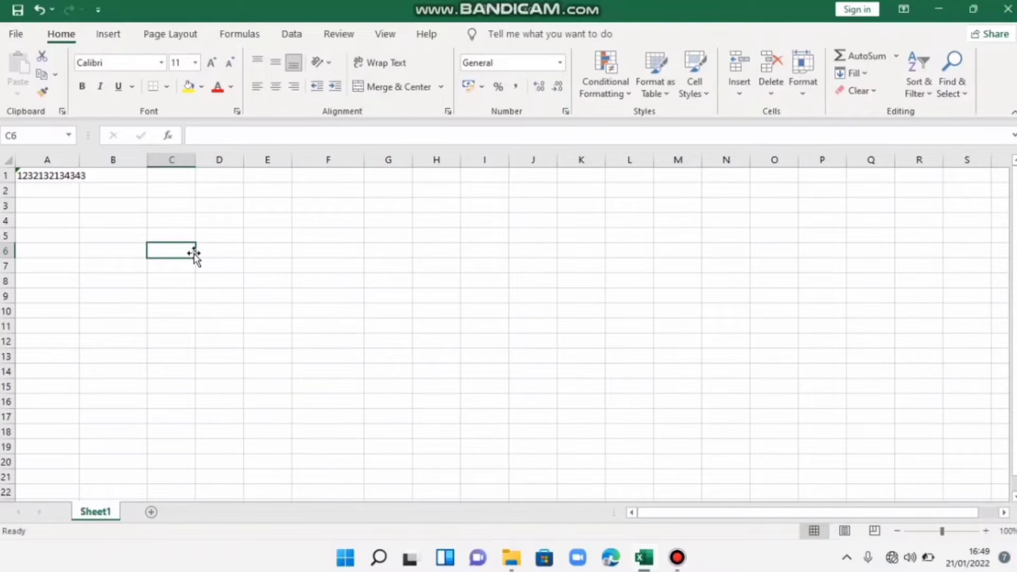
text(1)
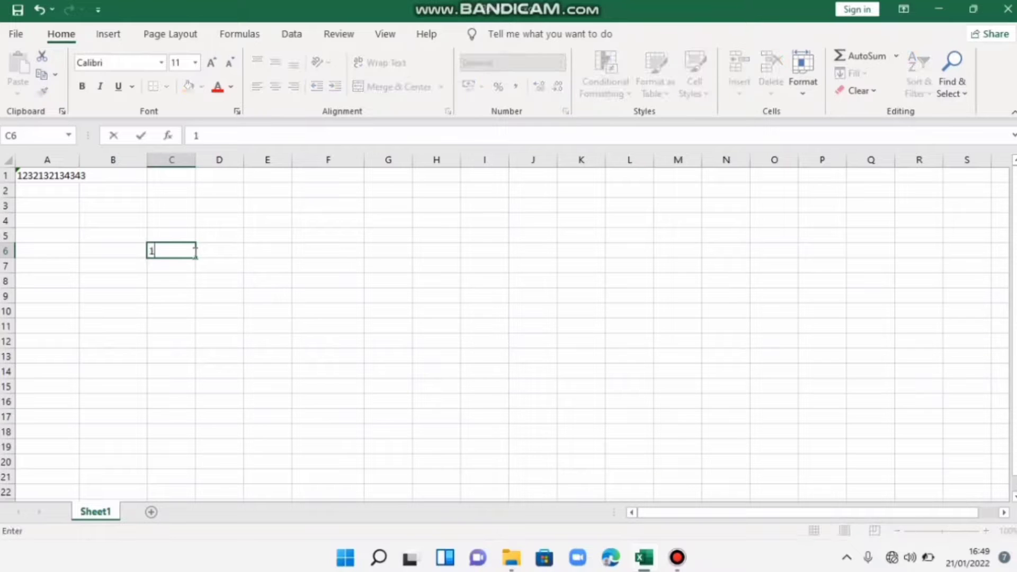
text(00000)
key(Return)
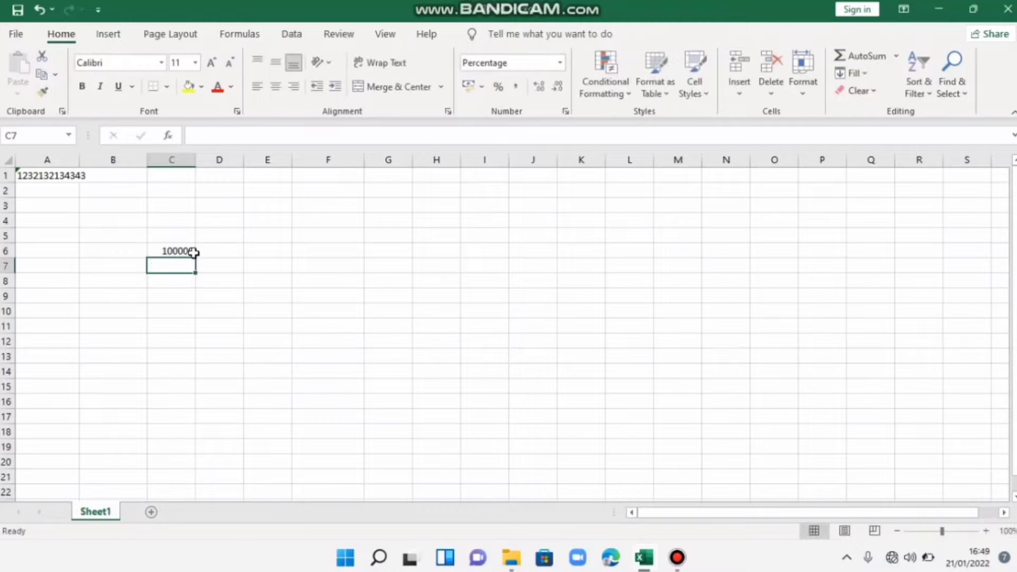
click(191, 252)
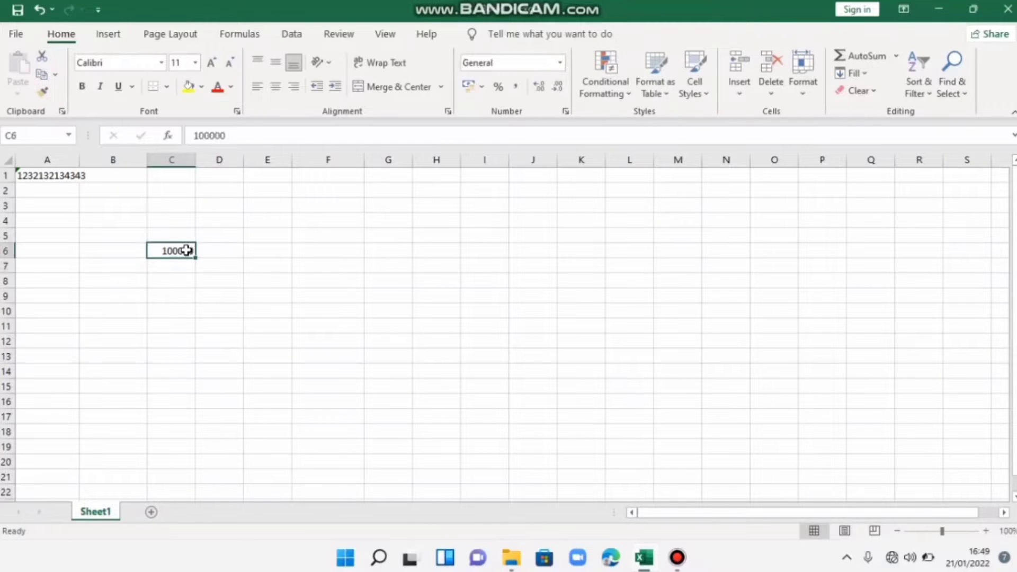
click(483, 87)
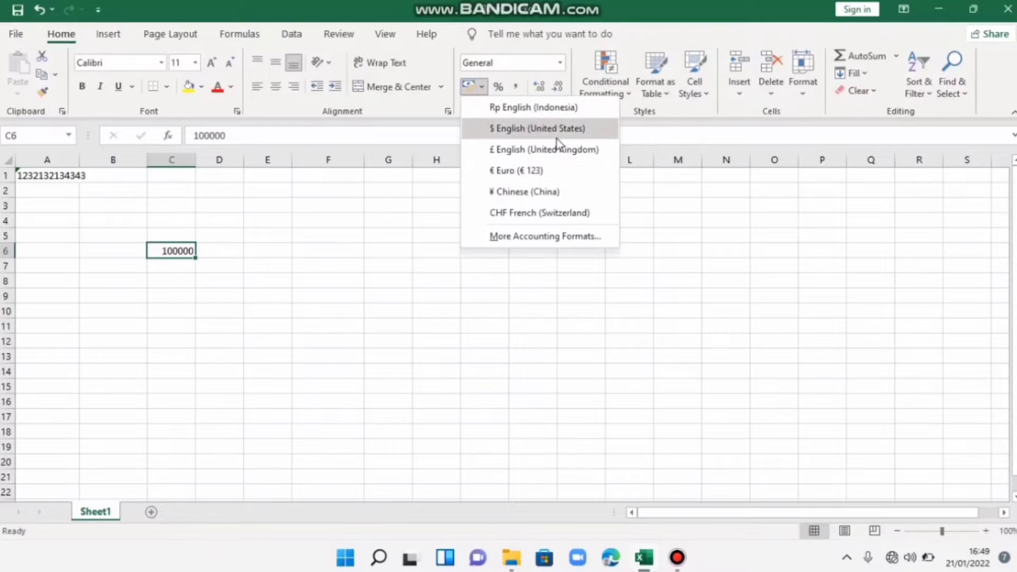
click(553, 111)
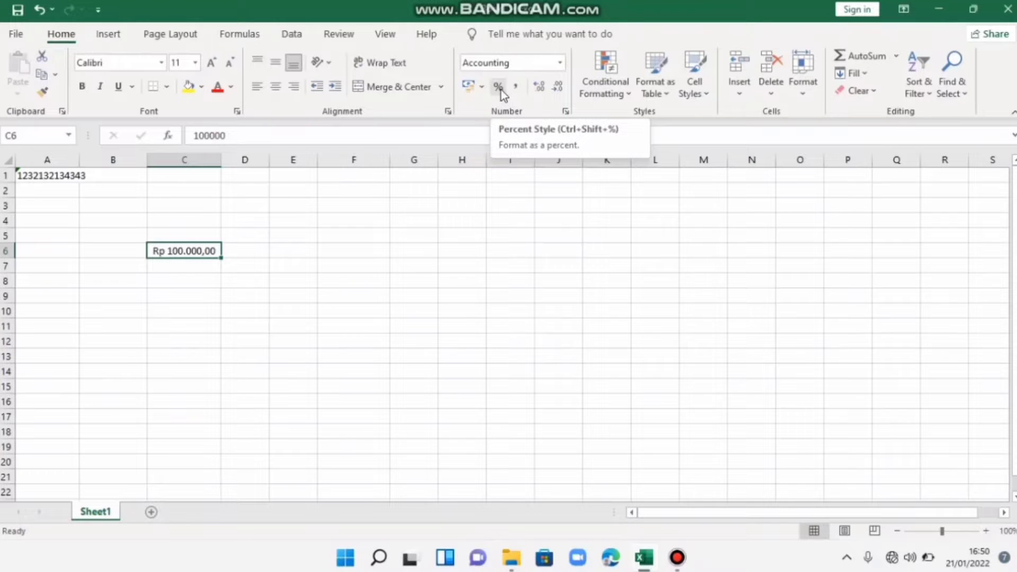
Apply the Percent Style to empty cell F7 and enter 10% in it.
click(330, 268)
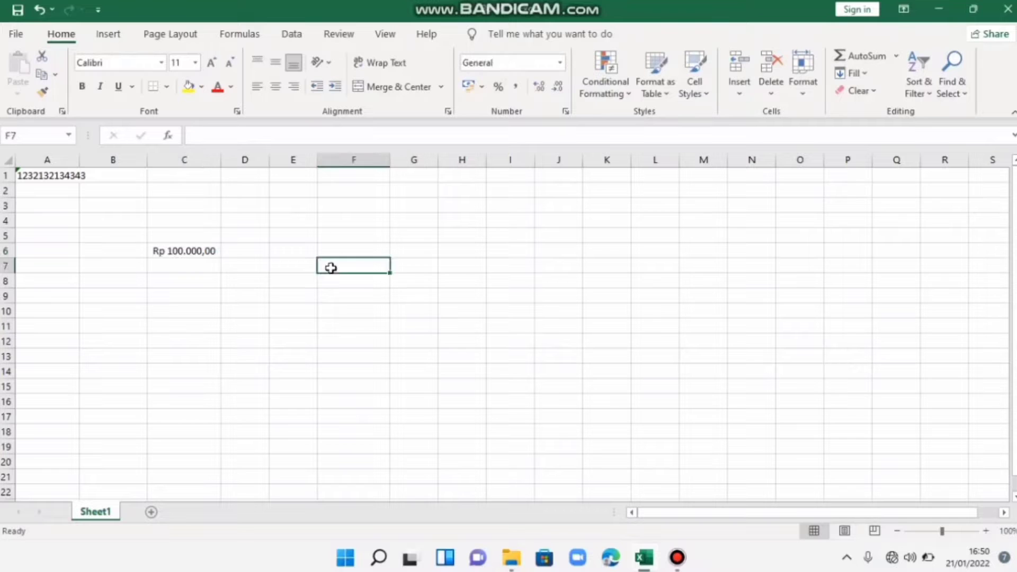
click(498, 89)
text(1)
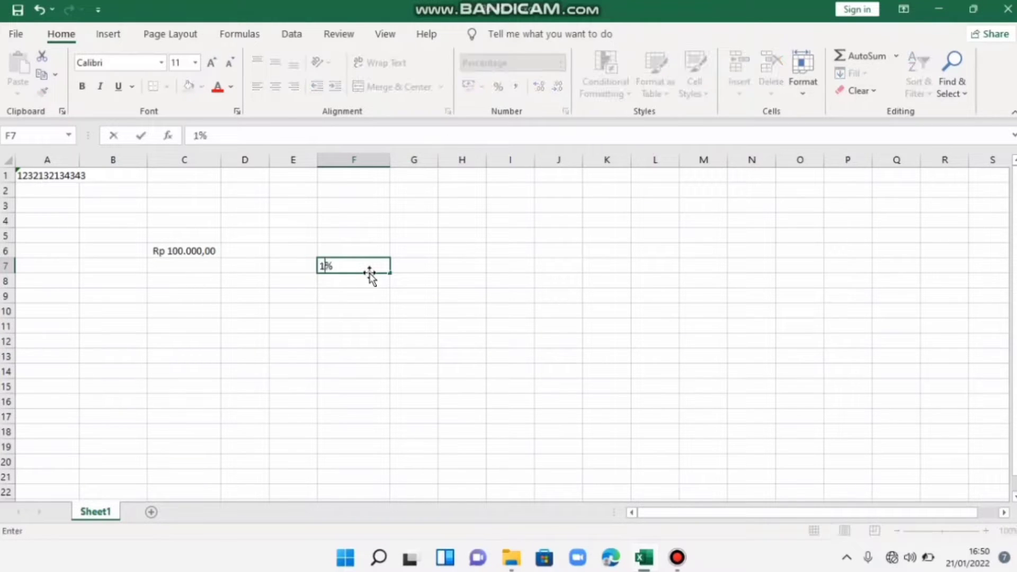
text(0)
key(Return)
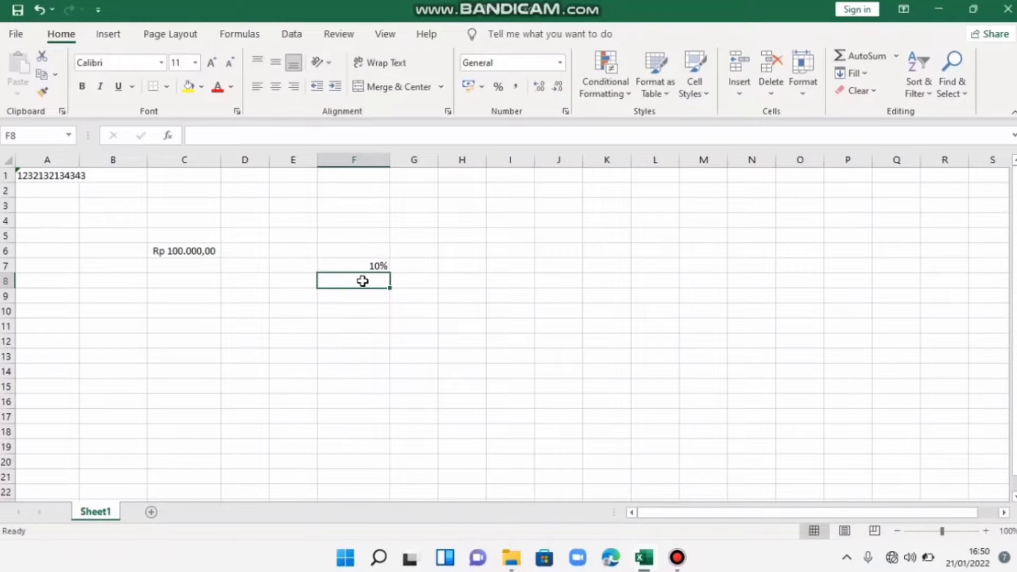
Enter the plain number 10 in cell F8 and apply the Percent Style to it.
text(10)
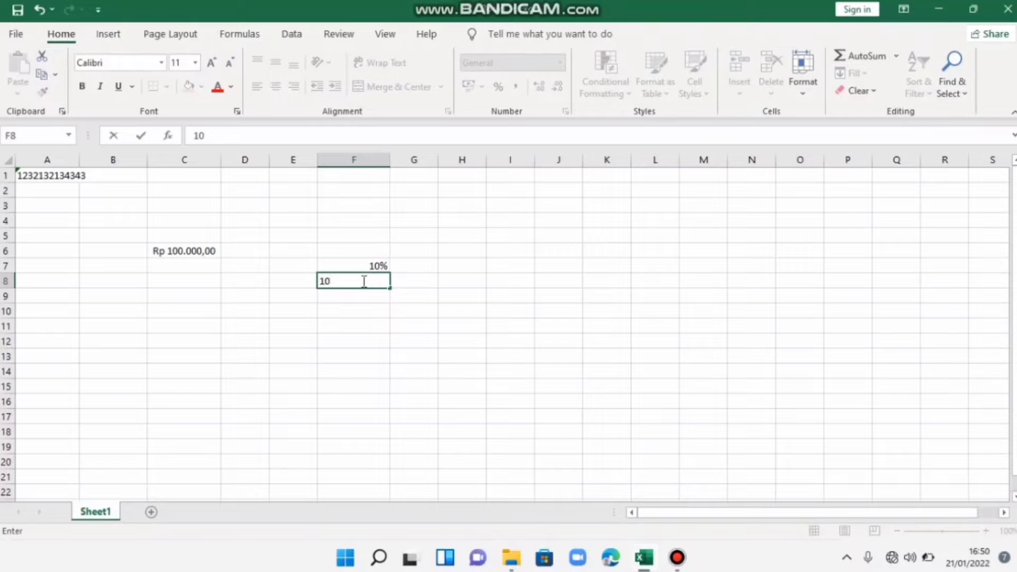
key(Return)
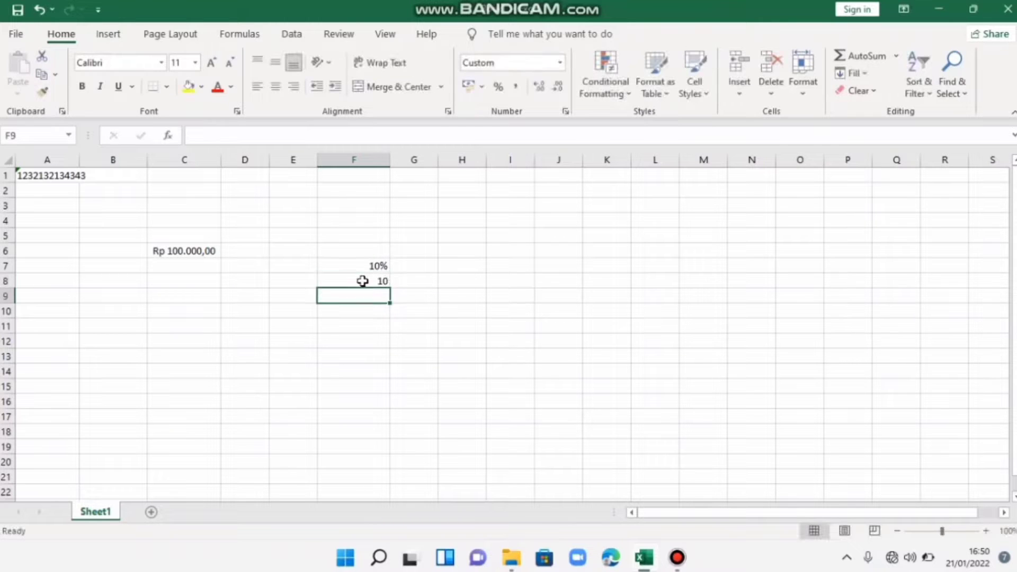
click(362, 281)
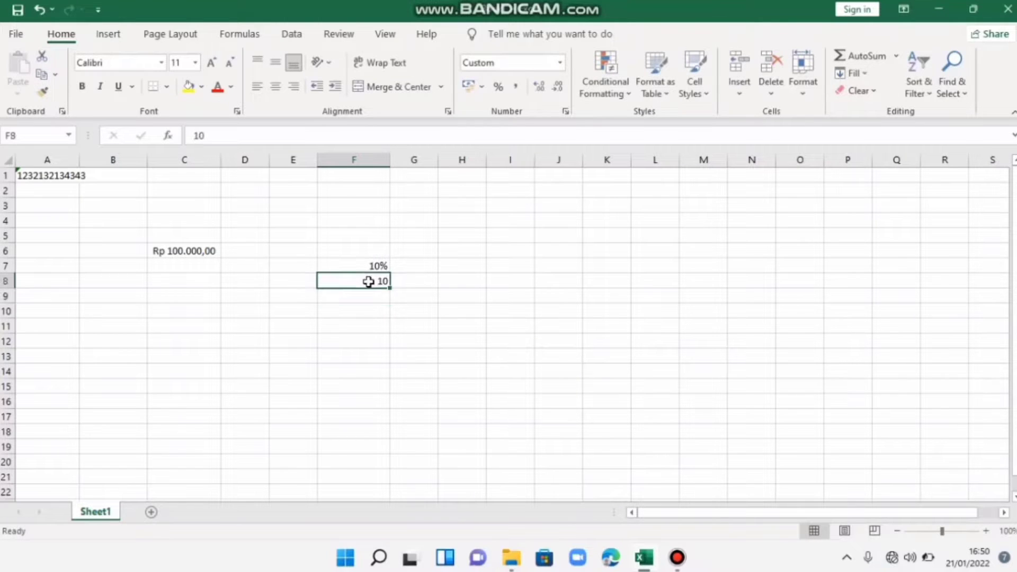
click(498, 87)
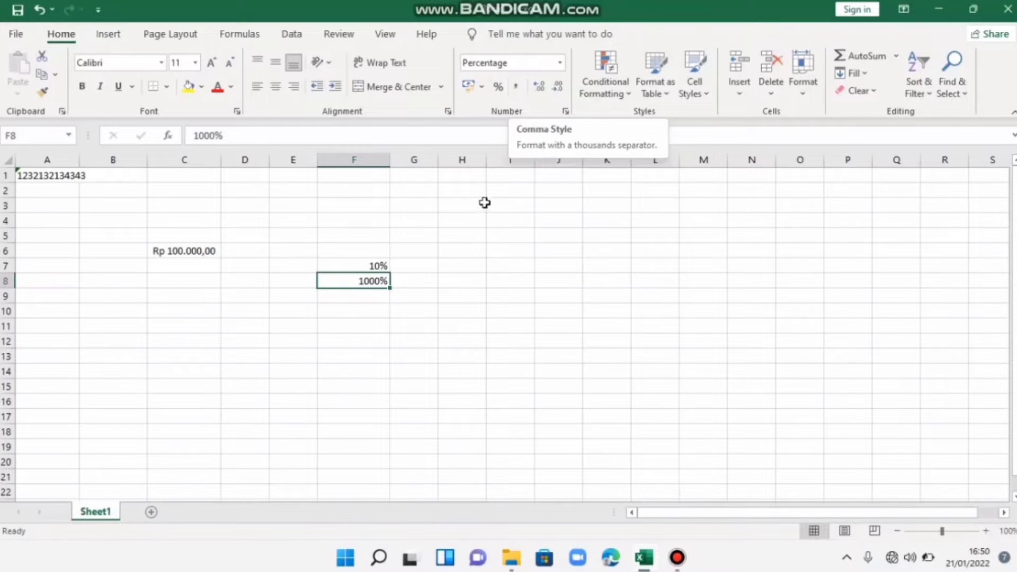
Enter 1000 in cell H9 and apply the Comma Style thousands separator to it.
click(470, 298)
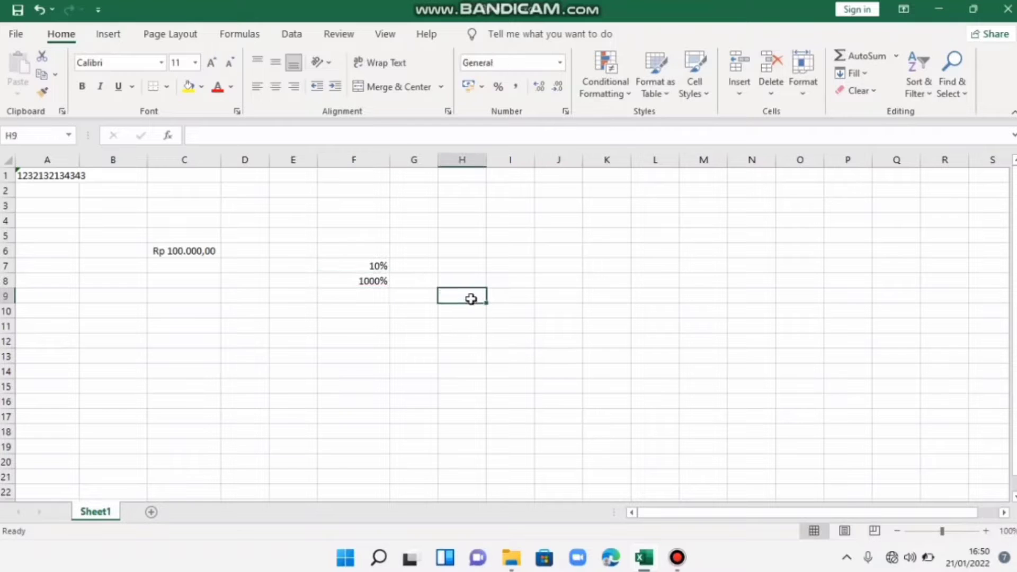
text(1000)
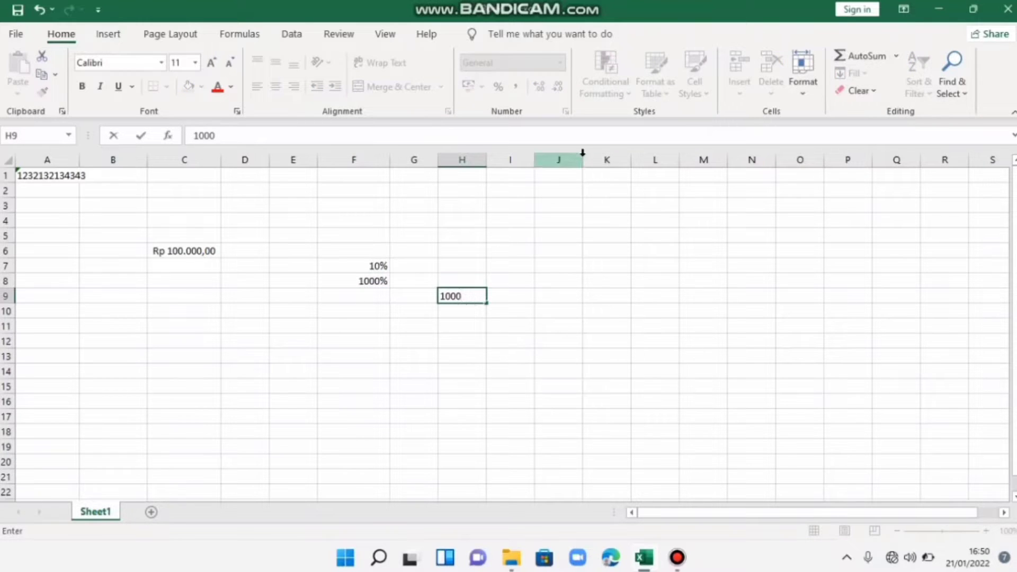
click(478, 307)
click(474, 297)
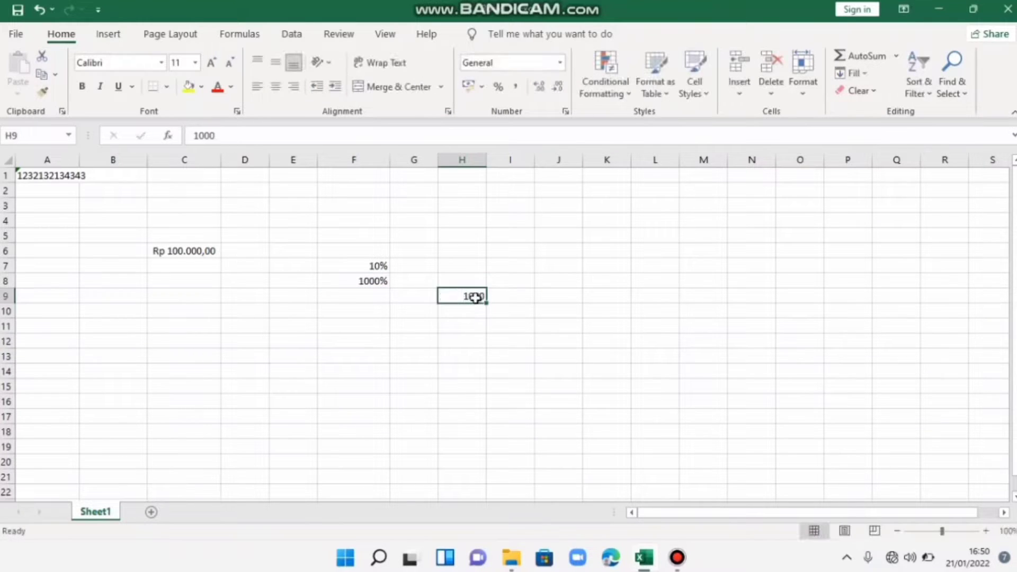
click(517, 89)
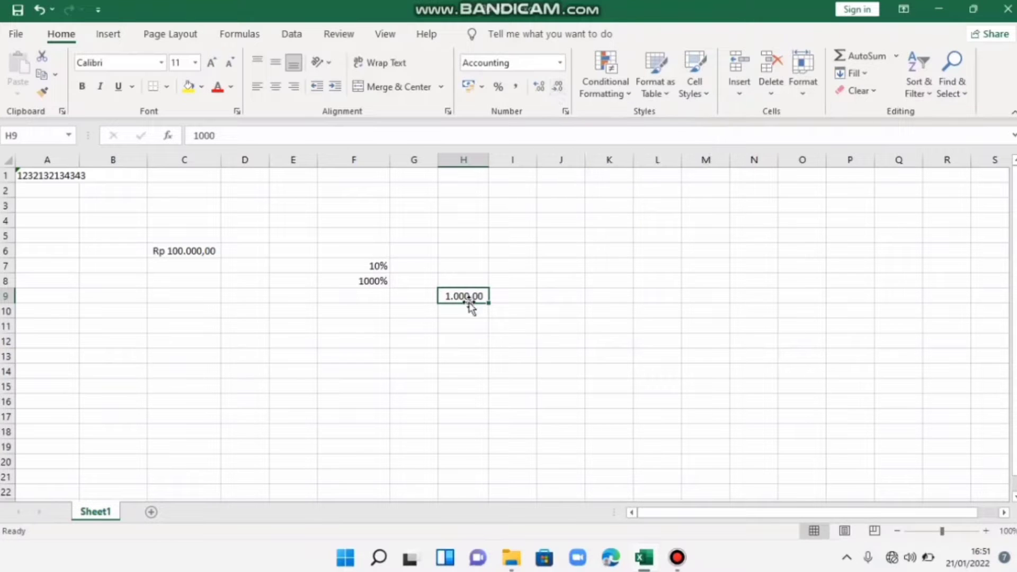
Increase the decimals shown in cell H9 to four places and decrease them again by two places.
click(543, 91)
click(542, 91)
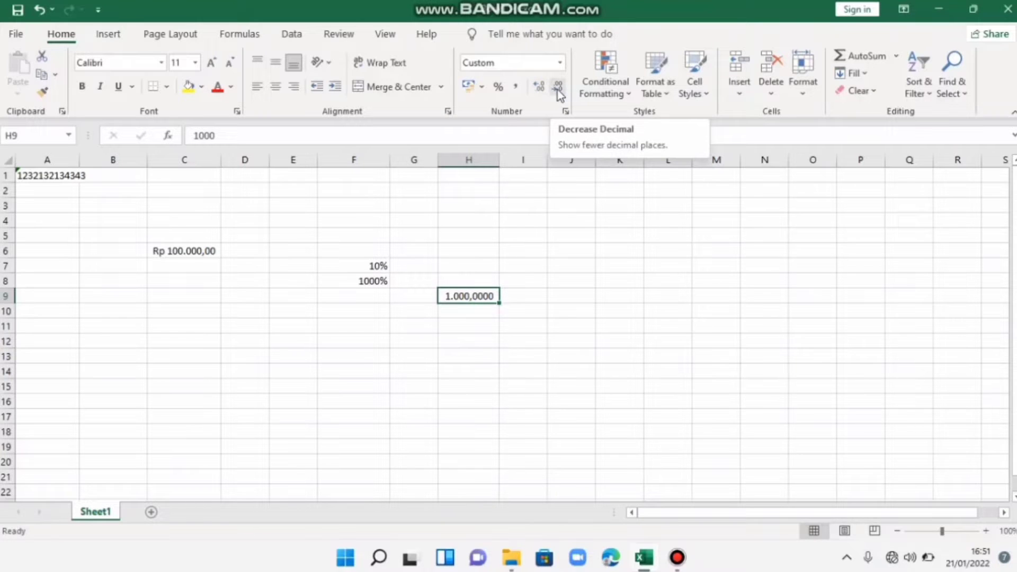
click(557, 90)
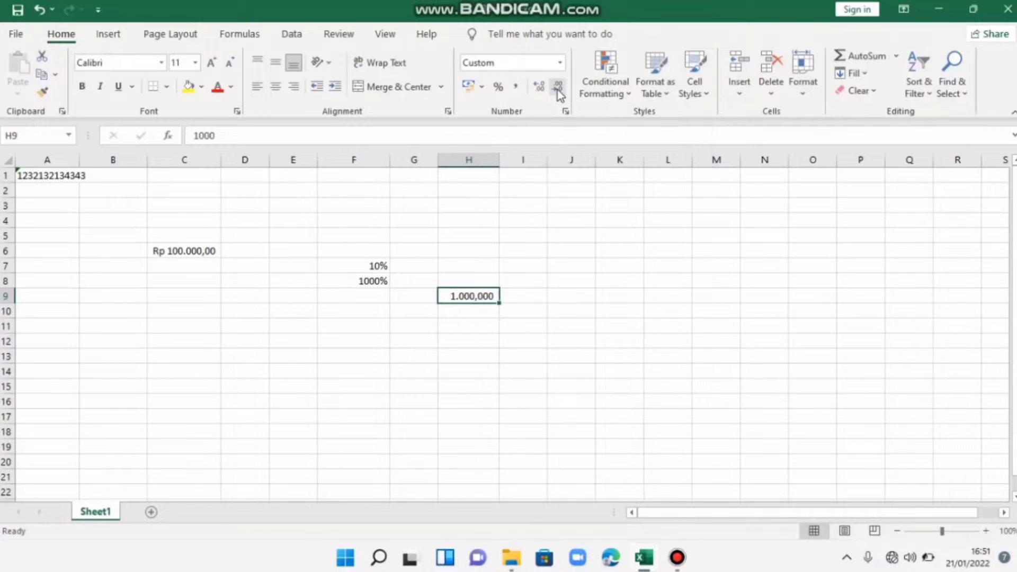
click(557, 90)
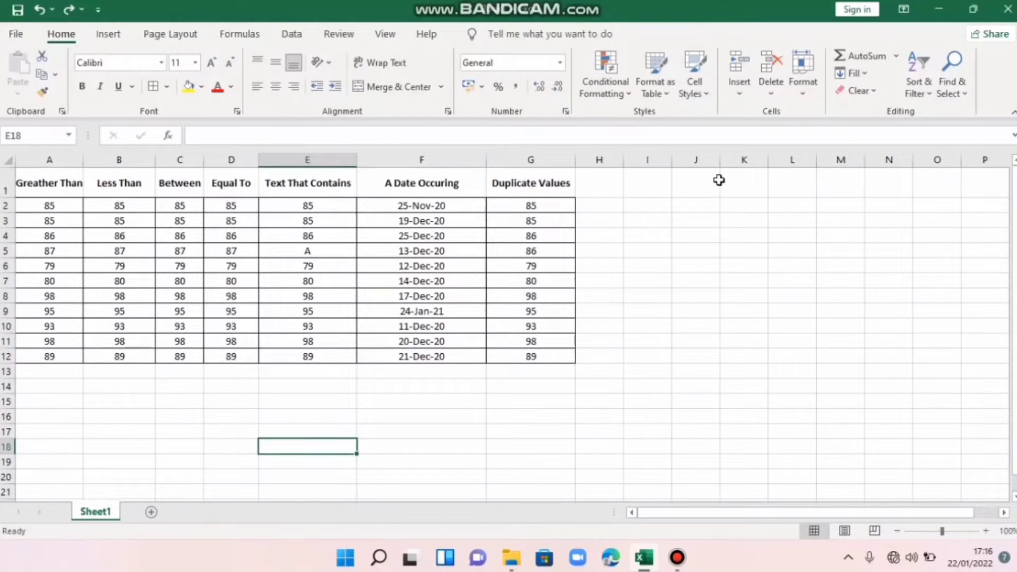
Examine the conditional formatting rule categories, including Highlight Cells Rules, Color Scales and Icon Sets.
click(624, 94)
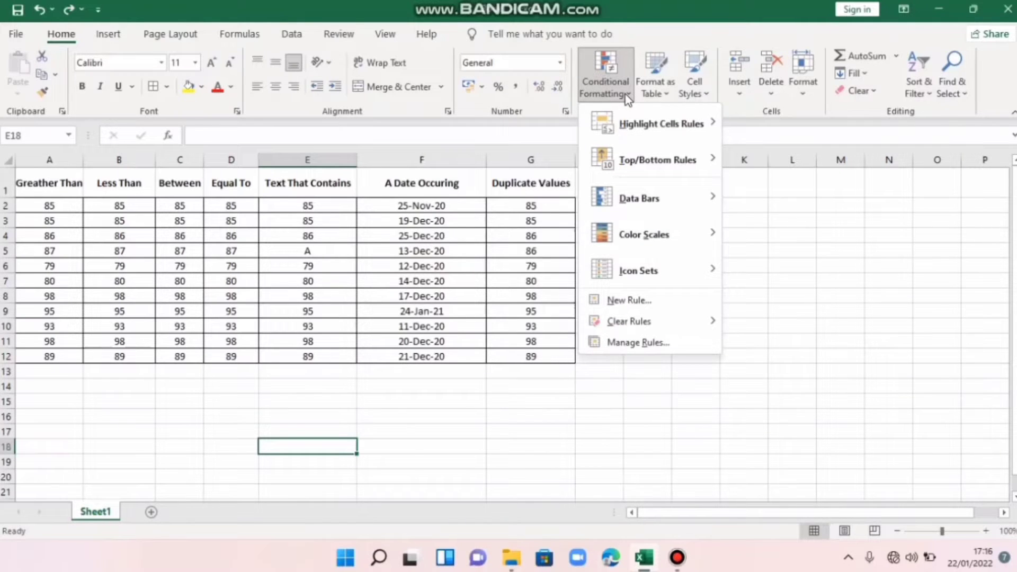
mouse_move(634, 125)
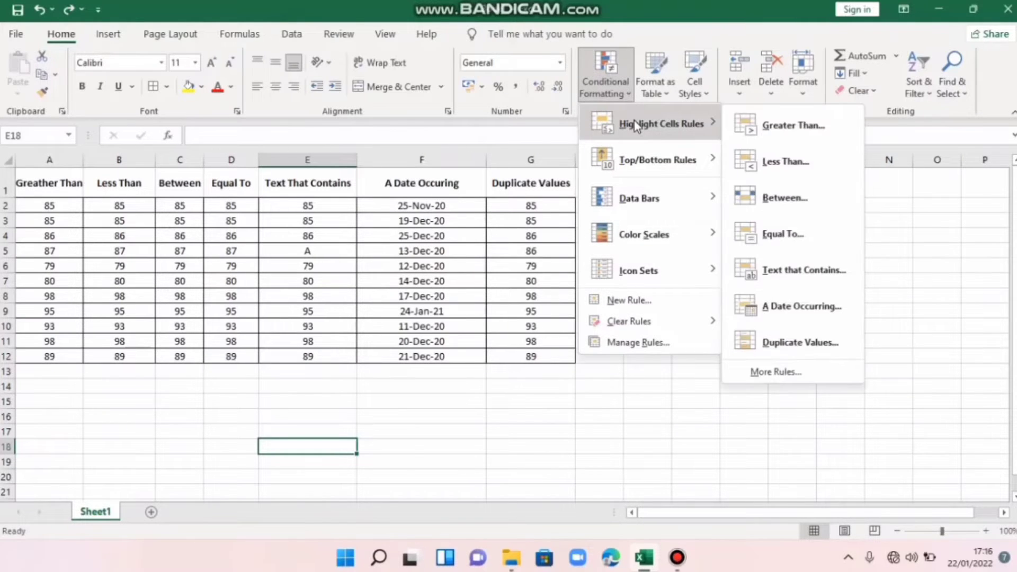
mouse_move(641, 149)
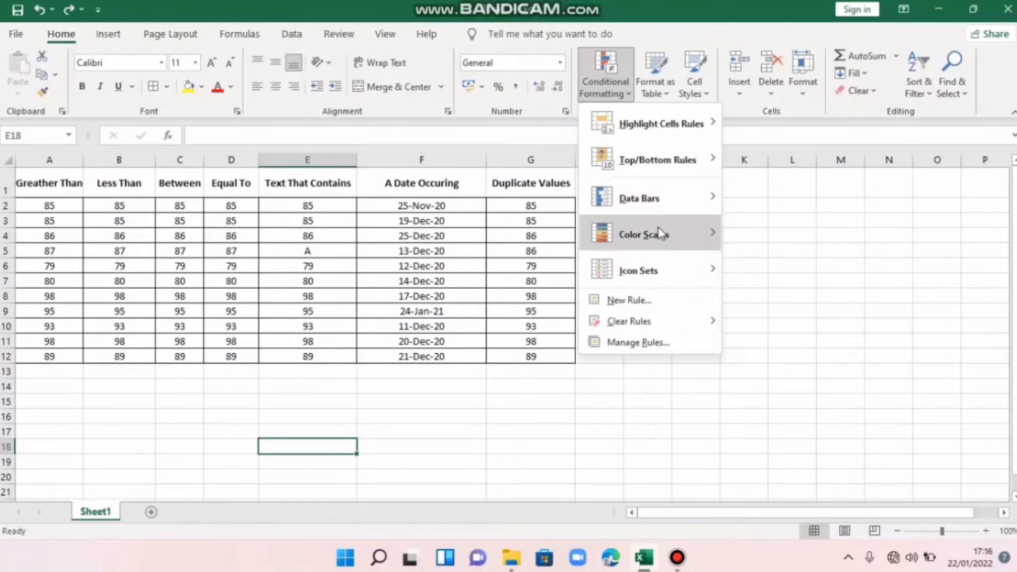
mouse_move(660, 233)
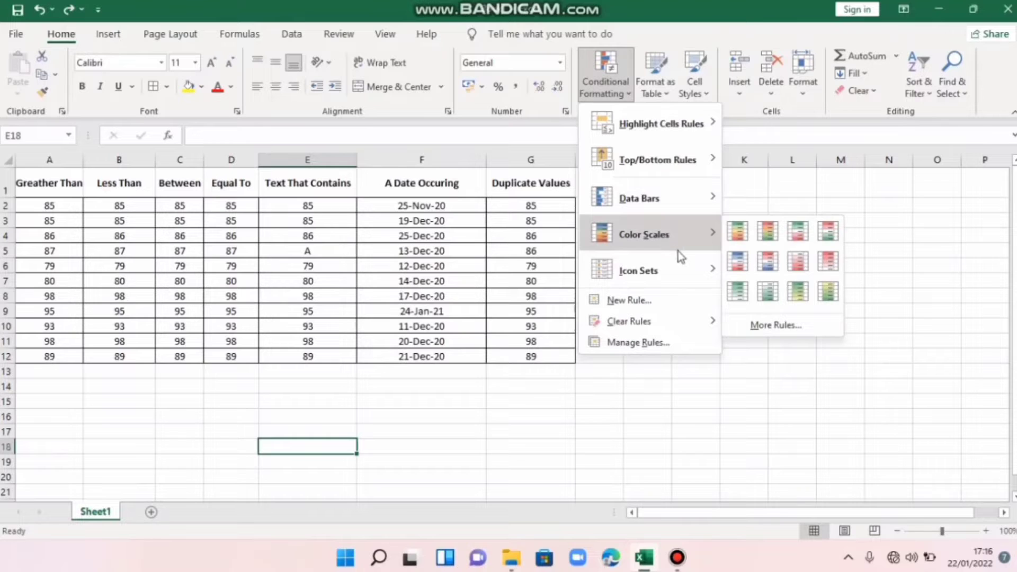
mouse_move(673, 265)
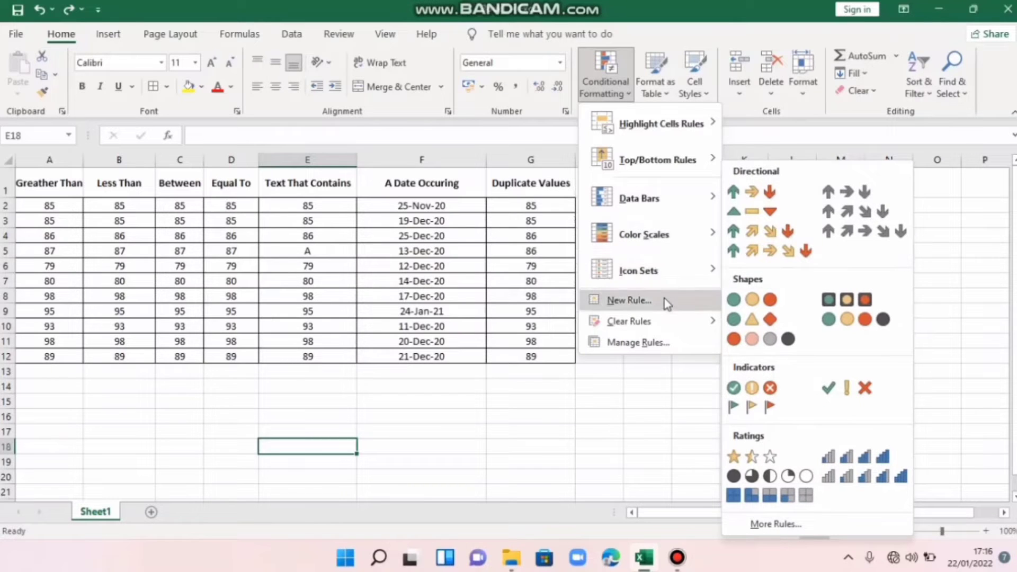
mouse_move(666, 322)
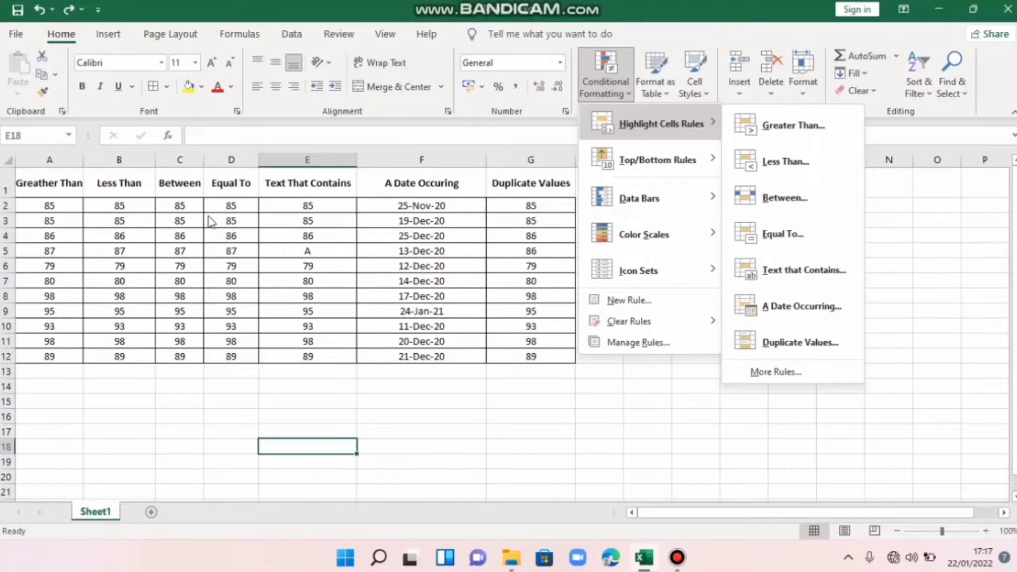
click(79, 213)
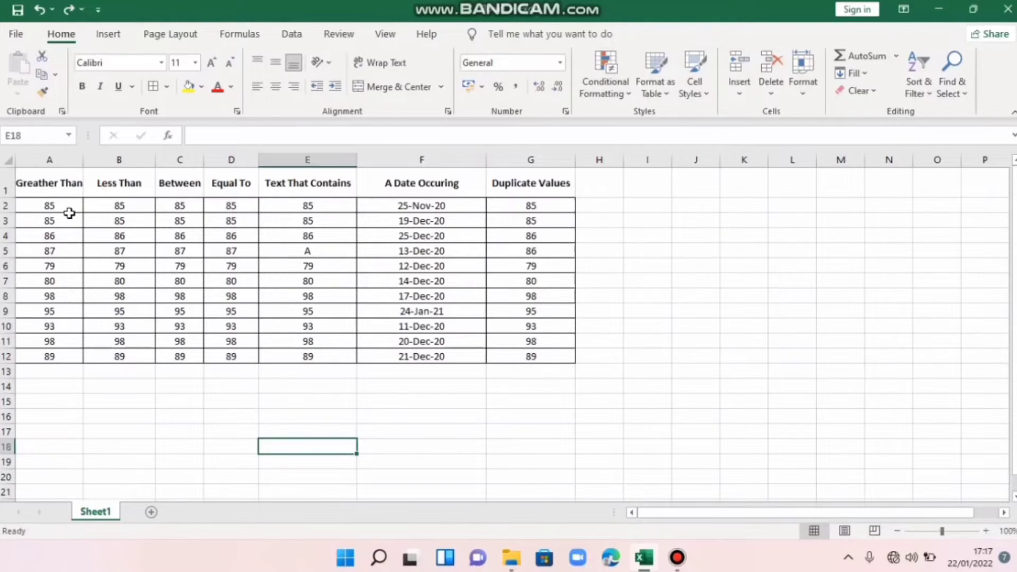
Highlight values greater than 80 in A2:A12 with a conditional formatting rule using Light Red Fill with Dark Red Text.
click(70, 213)
click(76, 205)
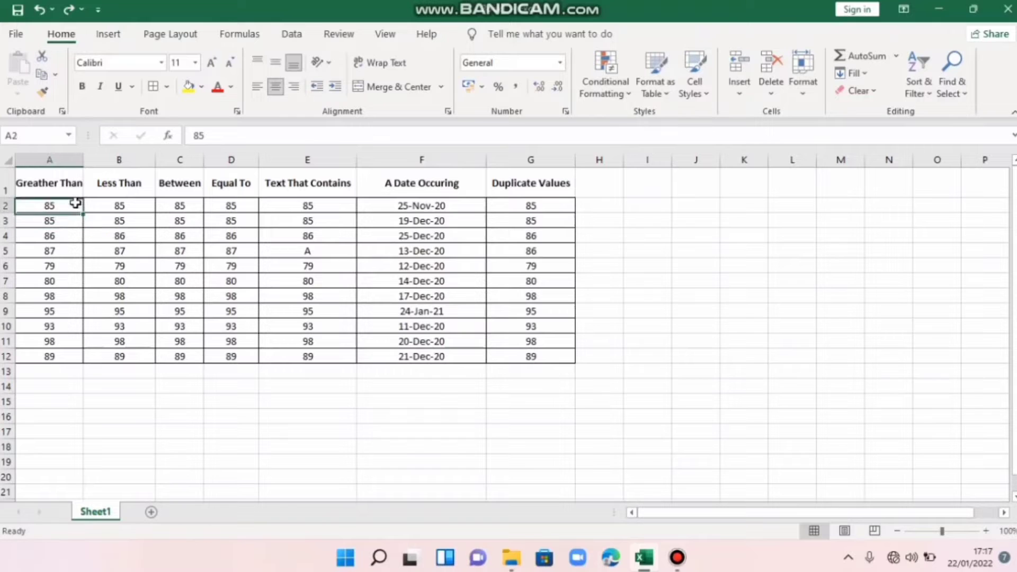
shift+click(72, 357)
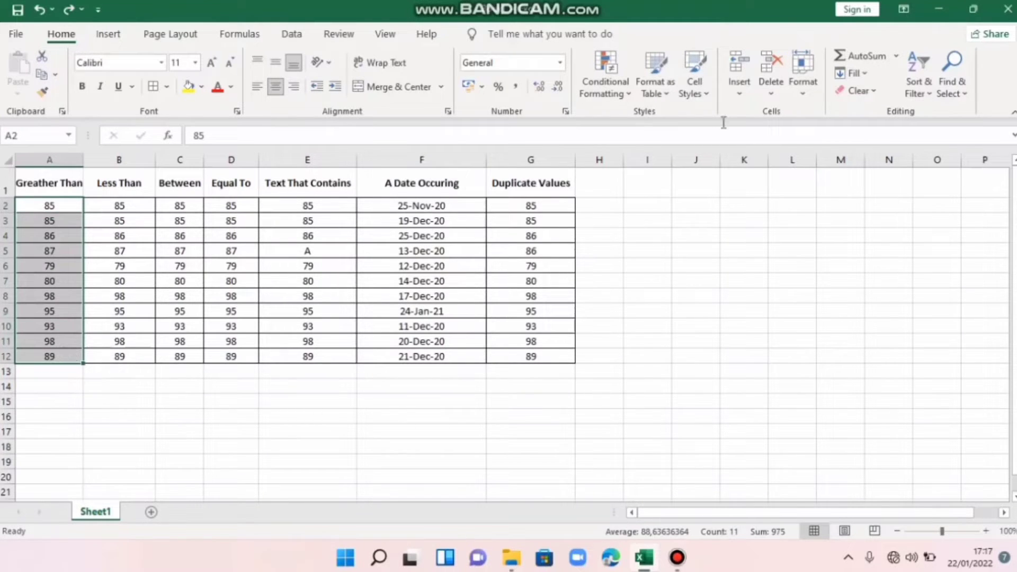
click(606, 89)
mouse_move(665, 122)
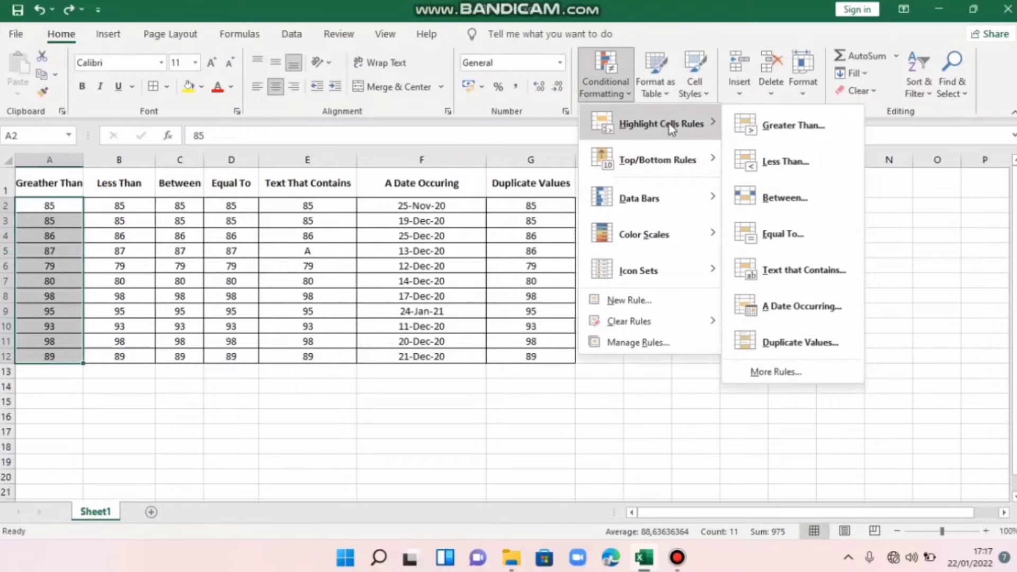
click(801, 141)
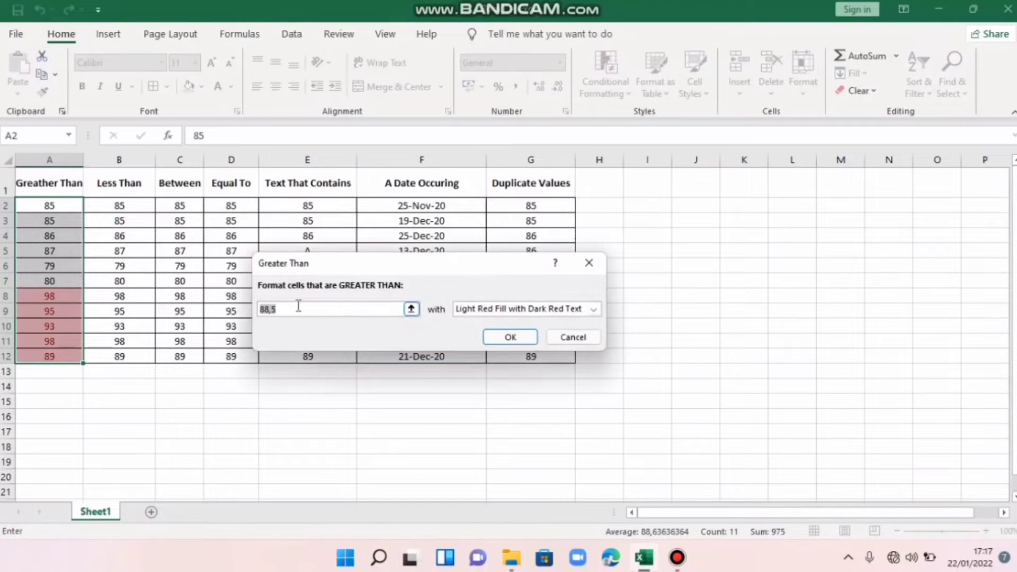
click(294, 306)
key(BackSpace)
key(BackSpace)
key(BackSpace)
key(BackSpace)
text(80)
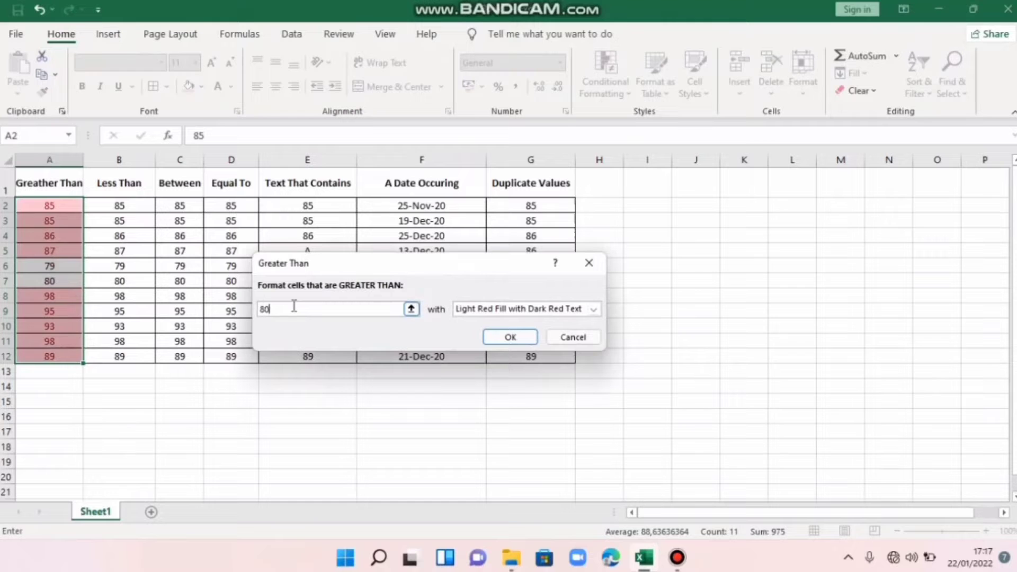
key(Return)
Highlight values less than 80 in B2:B12 with a conditional formatting rule using Light Red Fill with Dark Red Text.
drag(141, 206, 152, 359)
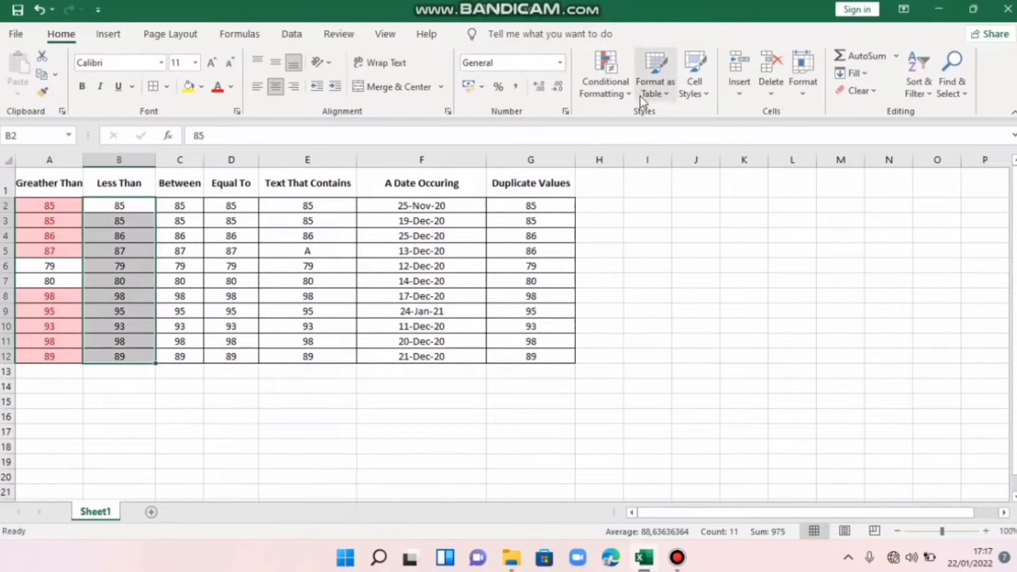
click(609, 87)
mouse_move(691, 137)
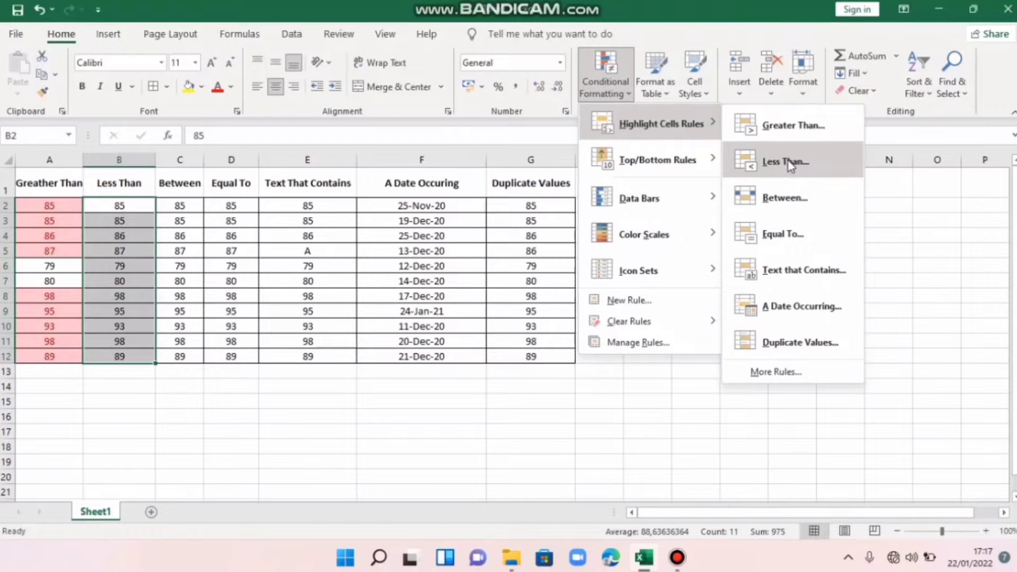
click(789, 160)
click(284, 311)
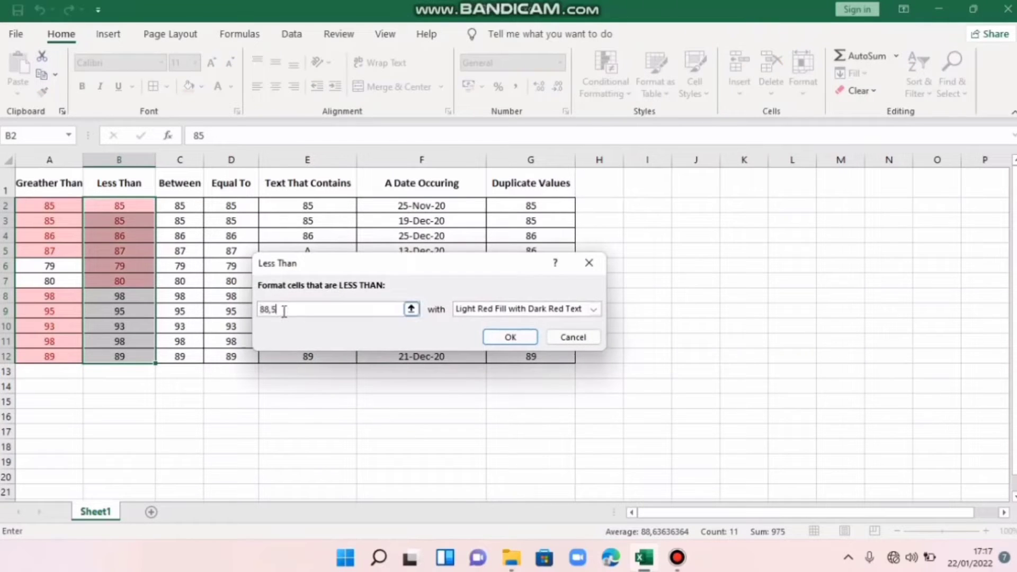
key(BackSpace)
key(BackSpace)
key(BackSpace)
text(0)
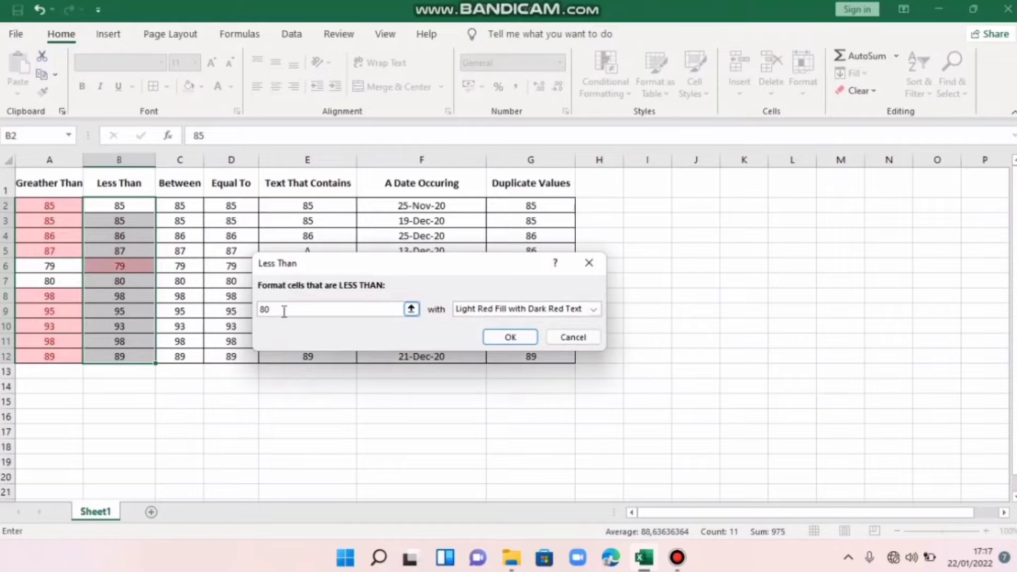
key(Return)
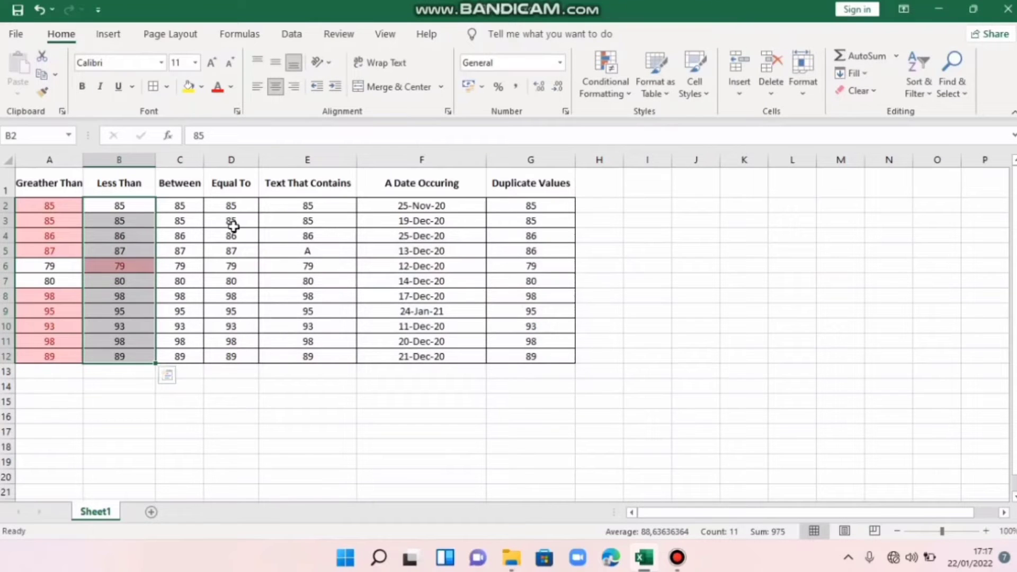
Highlight values between 75 and 80 in C2:C12 with a conditional formatting rule using Light Red Fill with Dark Red Text.
drag(197, 207, 197, 350)
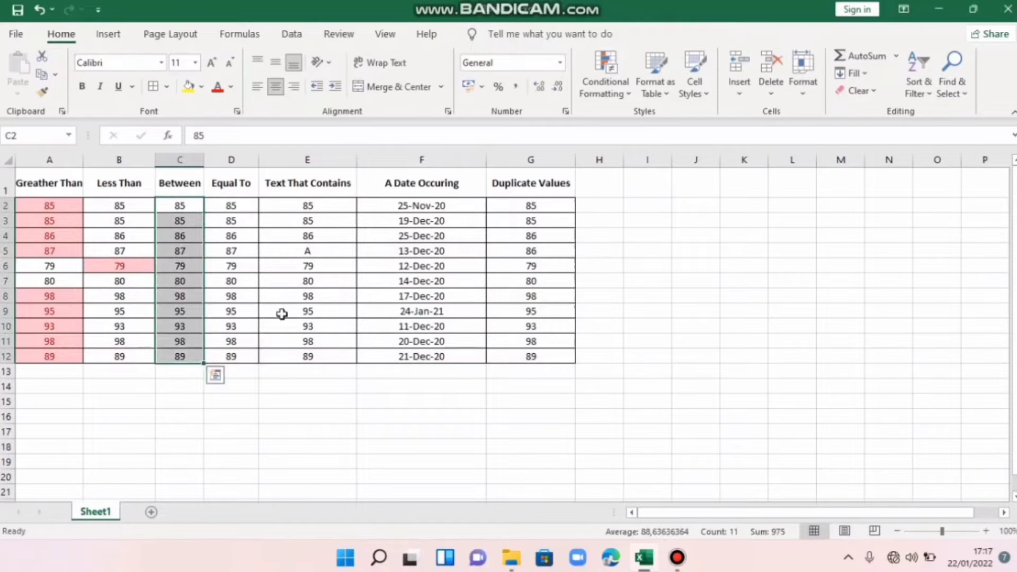
click(616, 94)
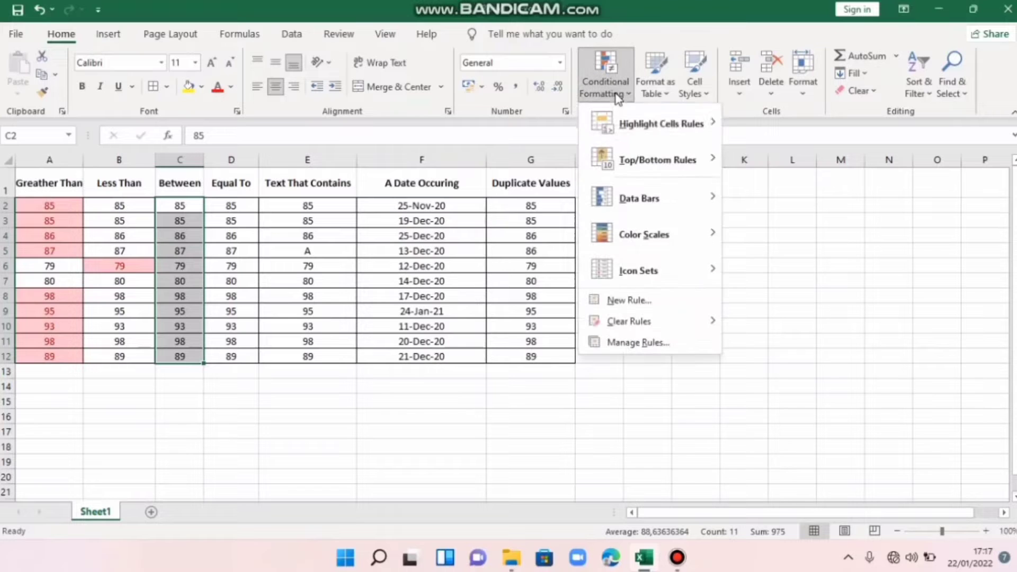
mouse_move(657, 132)
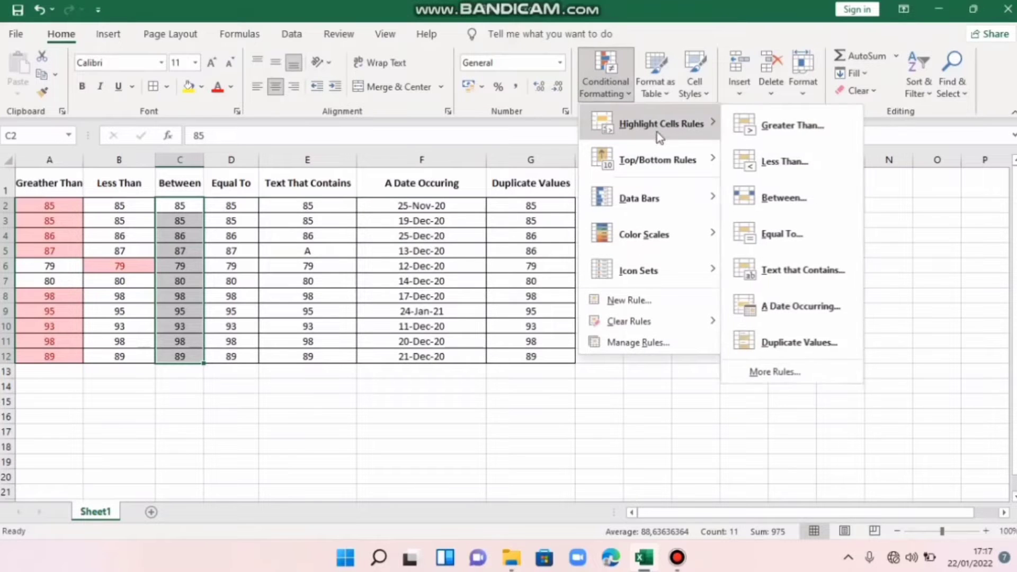
click(781, 193)
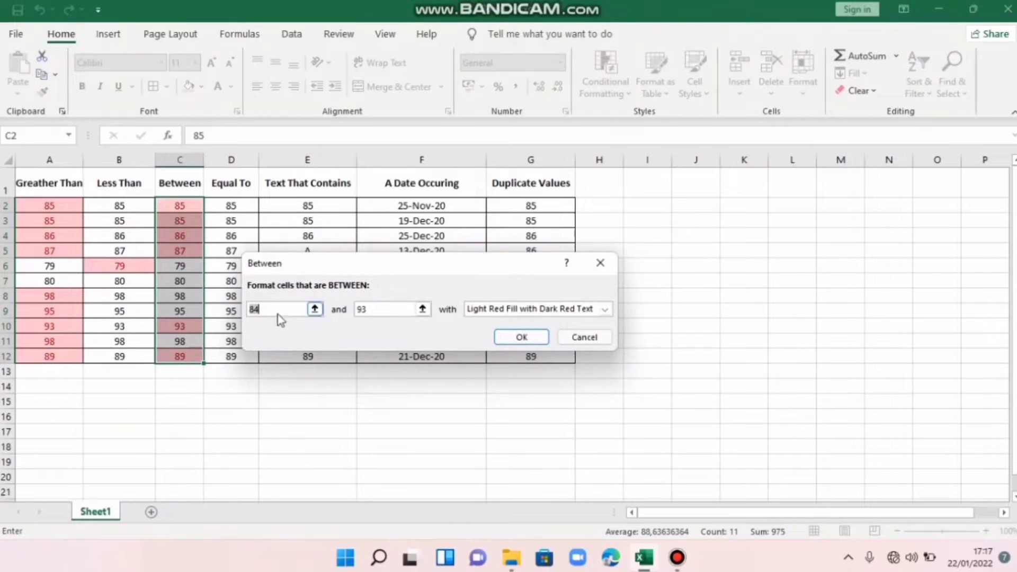
click(278, 310)
key(BackSpace)
key(BackSpace)
text(7)
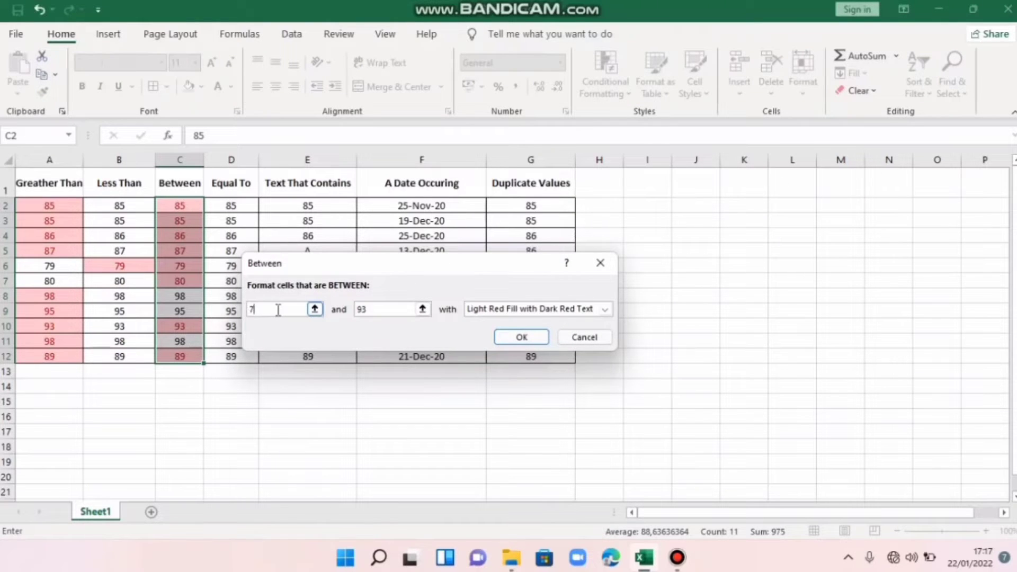
text(5)
click(383, 310)
key(BackSpace)
key(BackSpace)
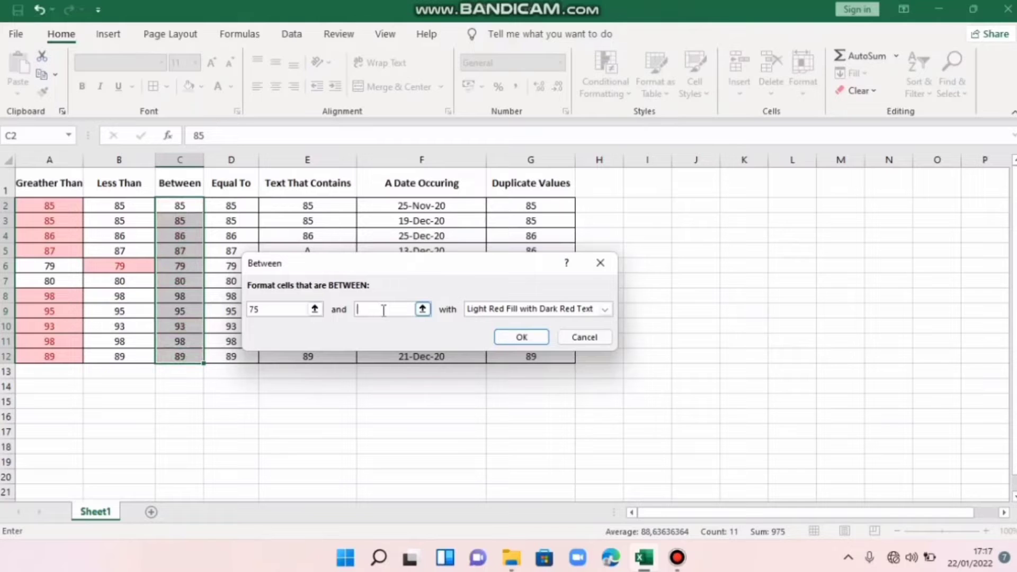
text(80)
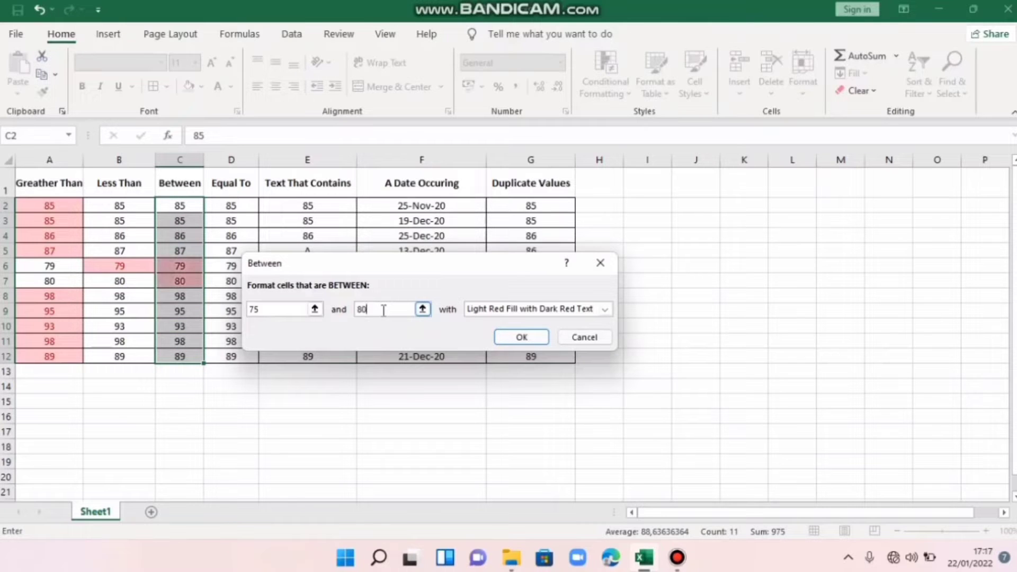
key(Return)
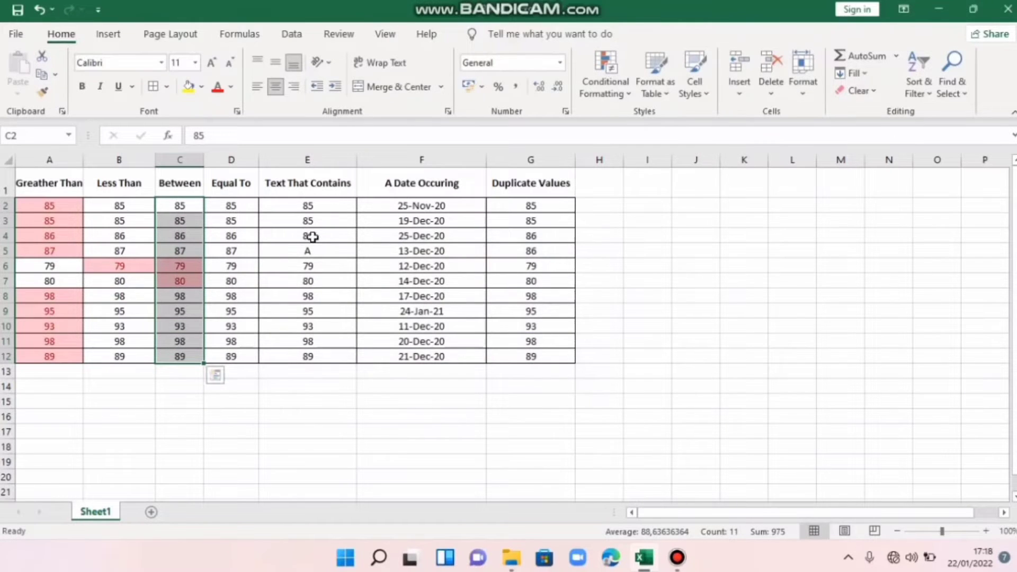
Highlight values equal to 85 in D2:D12 with a conditional formatting rule using Light Red Fill with Dark Red Text.
click(236, 211)
drag(236, 212, 246, 360)
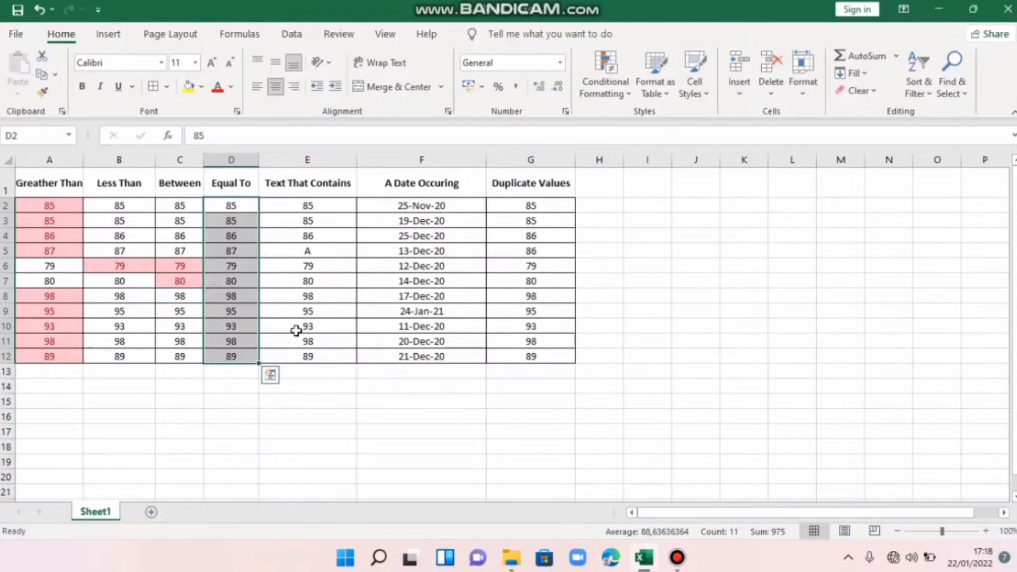
click(605, 85)
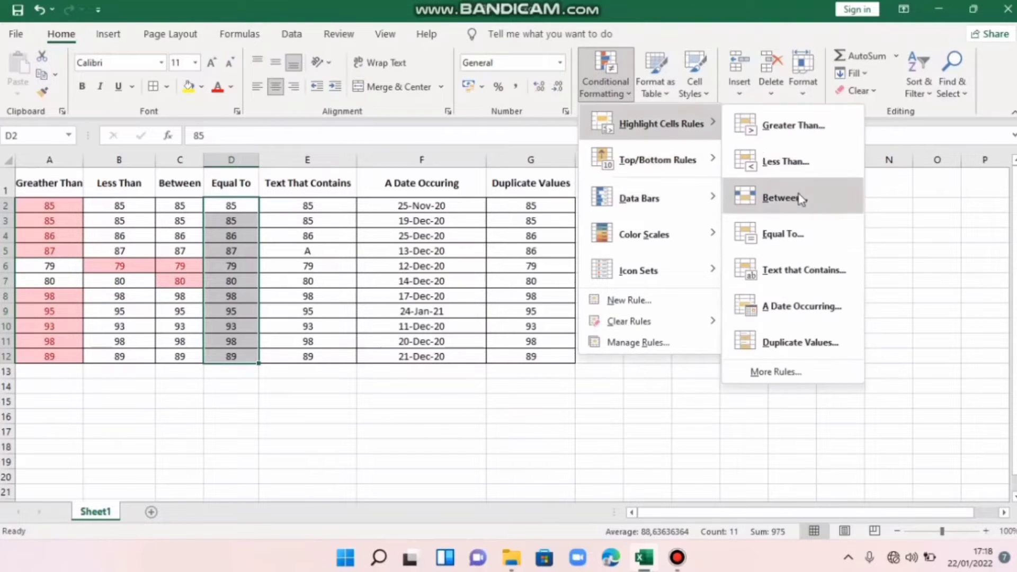
click(798, 242)
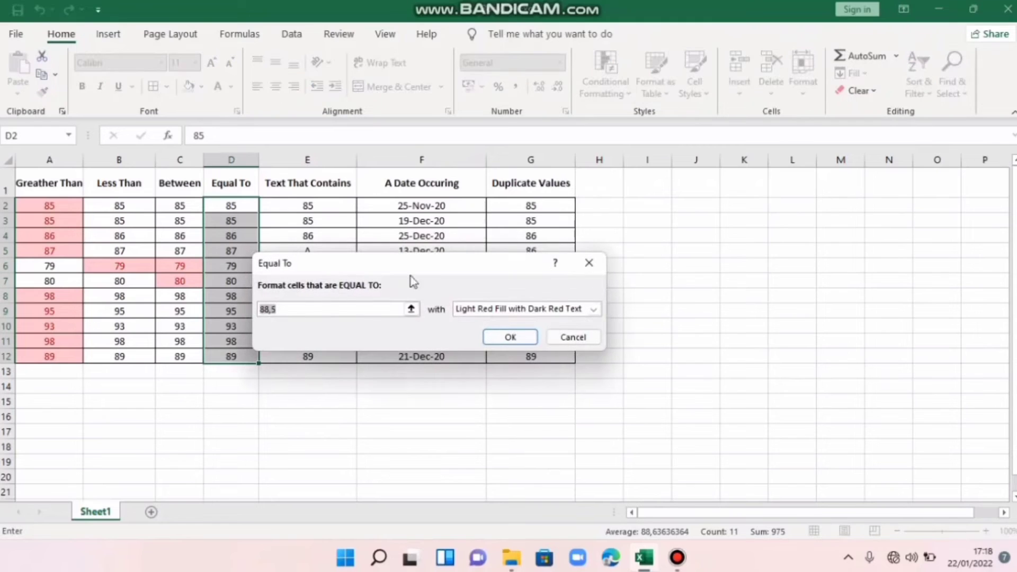
key(BackSpace)
text(85)
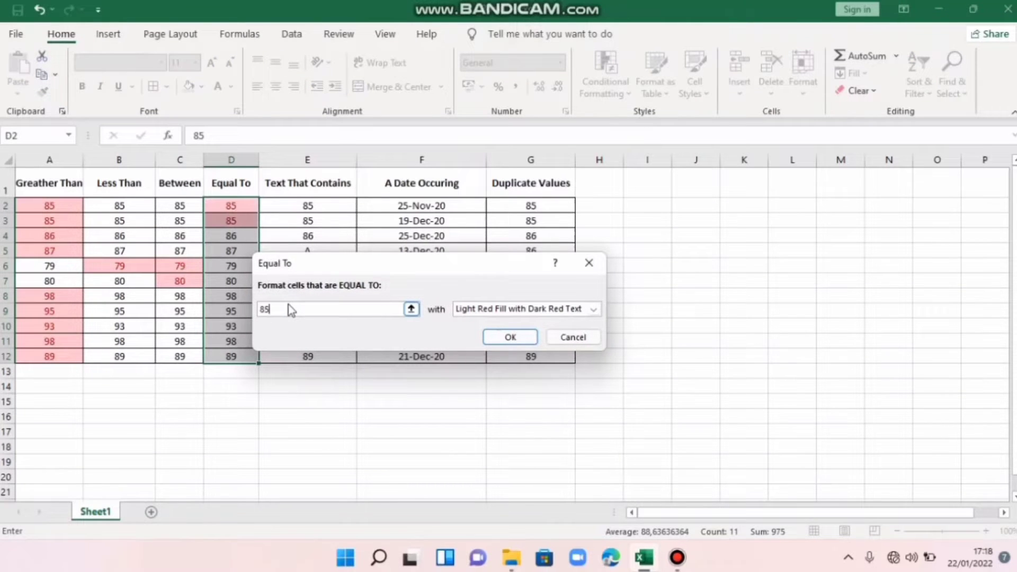
key(Return)
Highlight cells containing the text A in E2:E12 with a conditional formatting rule using Light Red Fill with Dark Red Text.
click(326, 209)
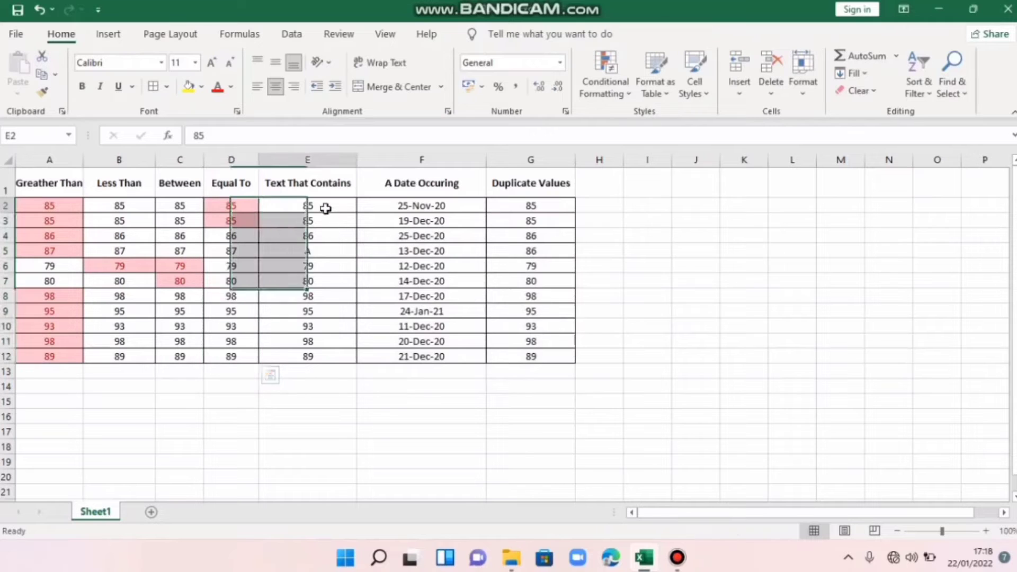
drag(325, 208, 338, 355)
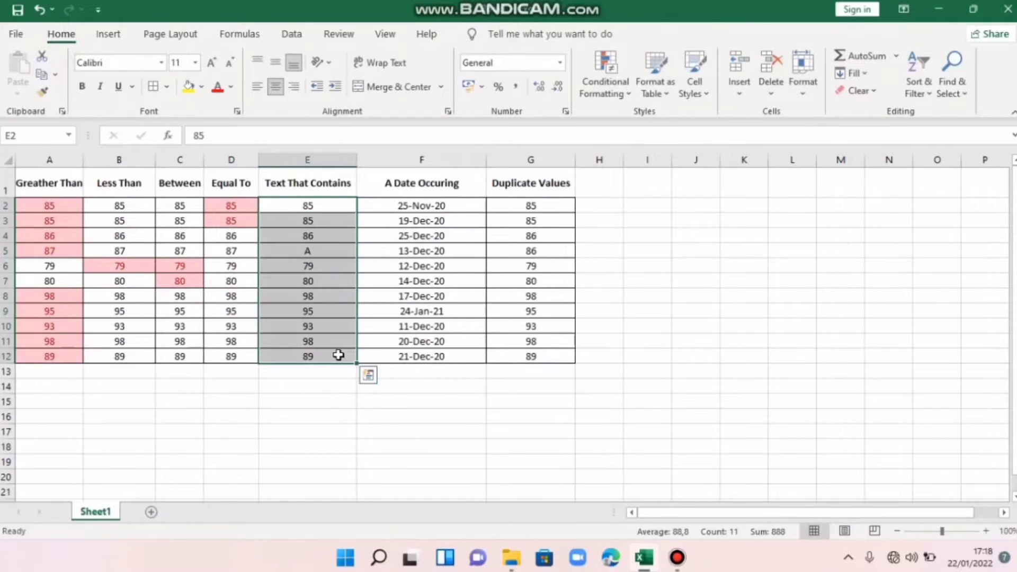
click(623, 97)
mouse_move(700, 135)
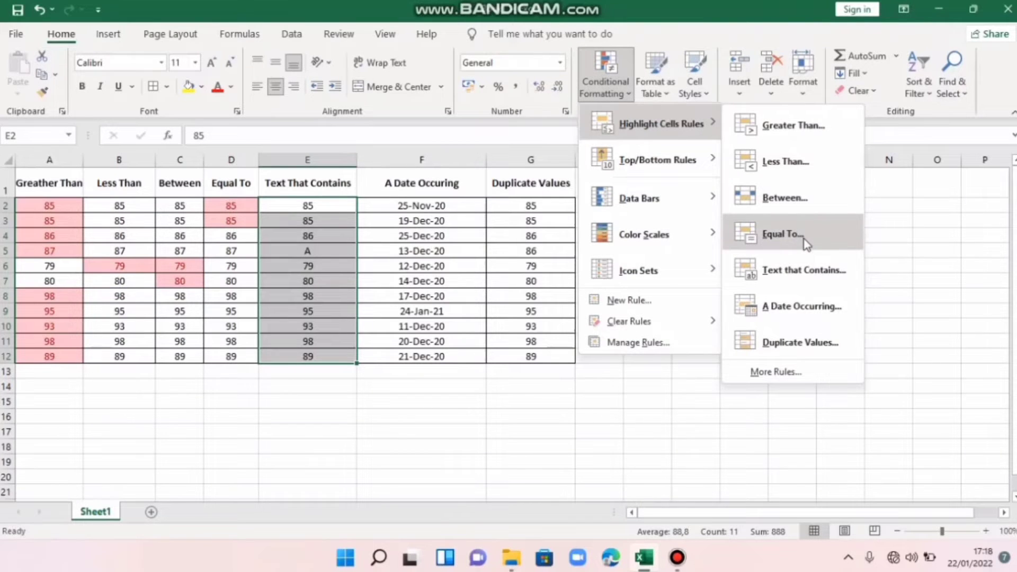
click(803, 270)
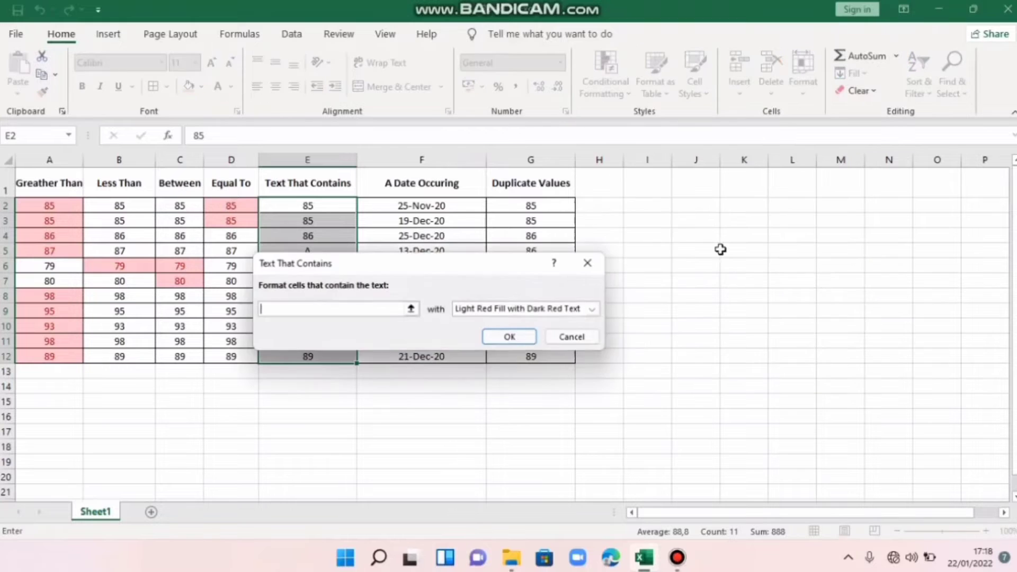
text(A)
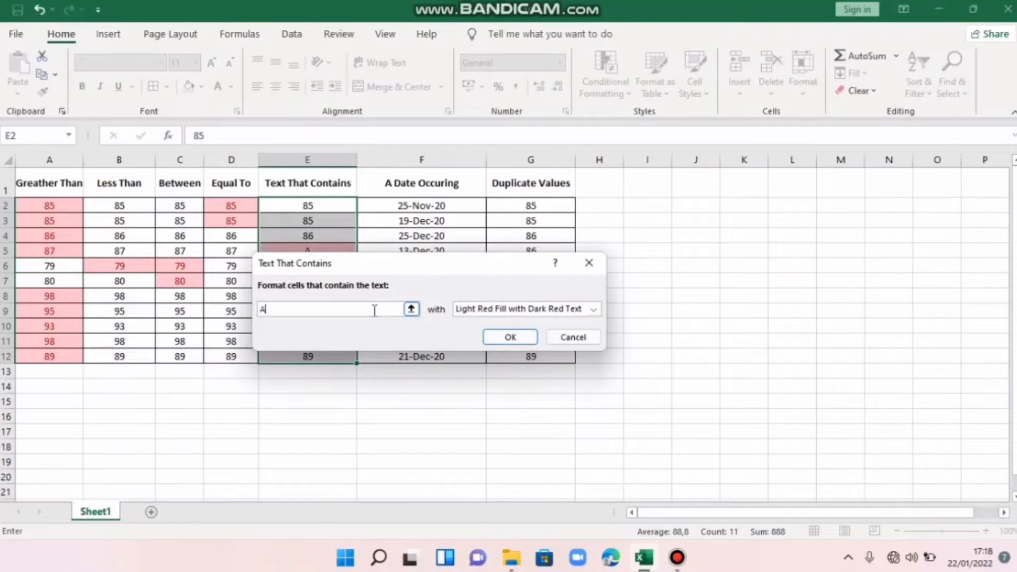
key(Return)
Highlight dates occurring Yesterday in F2:F12 with a conditional formatting rule using Light Red Fill with Dark Red Text.
click(454, 205)
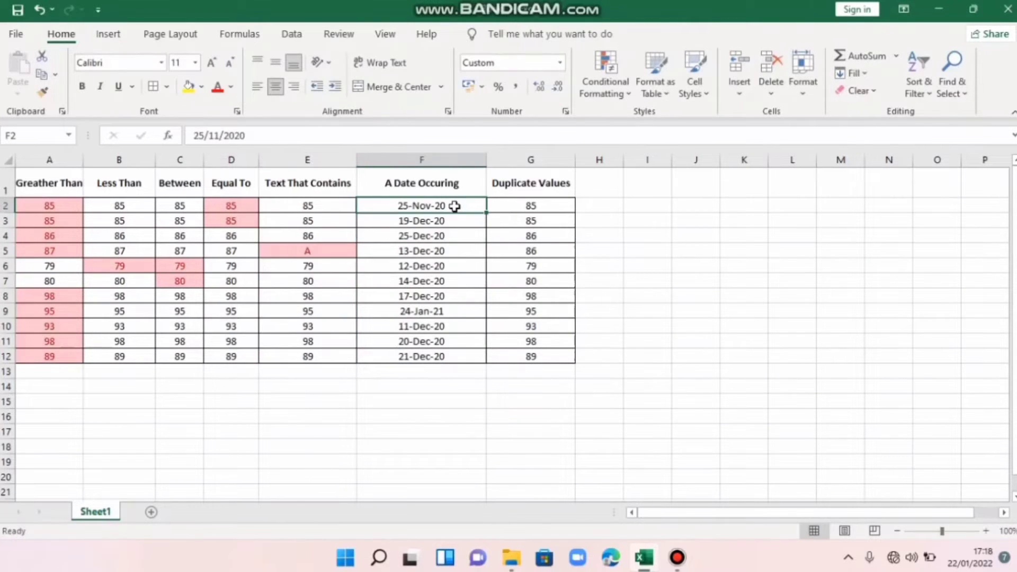
shift+click(466, 355)
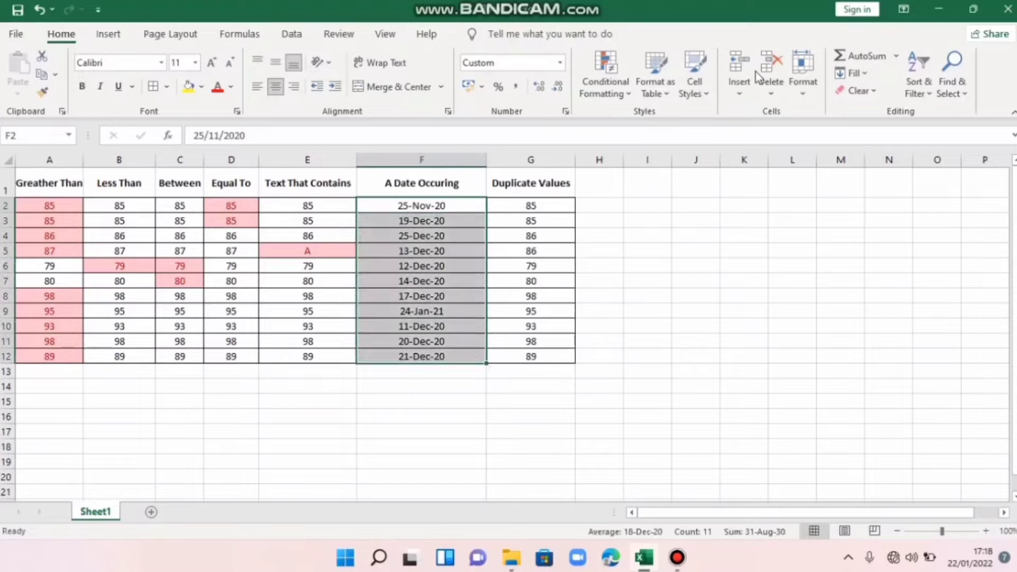
click(609, 87)
mouse_move(710, 121)
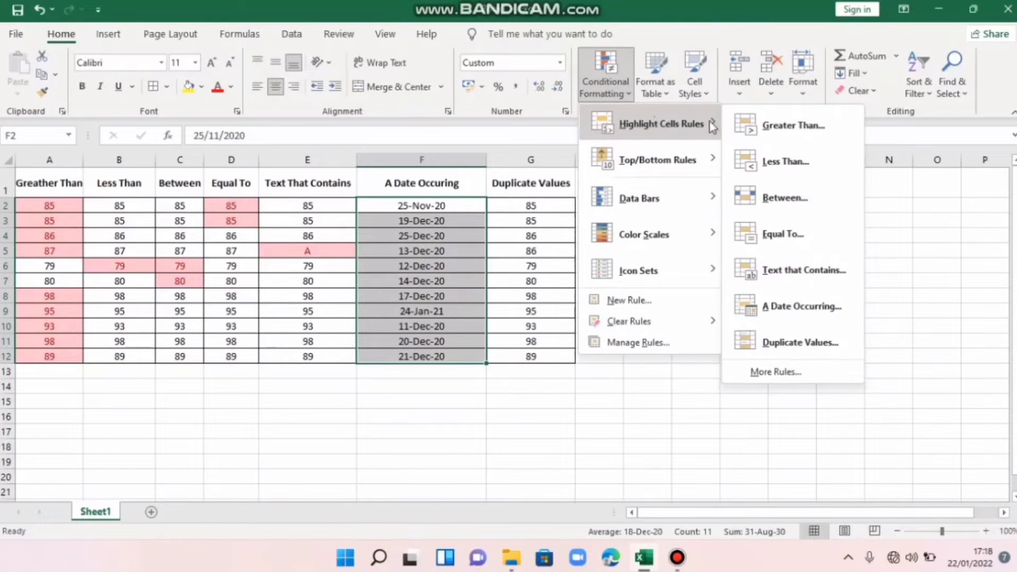
click(785, 303)
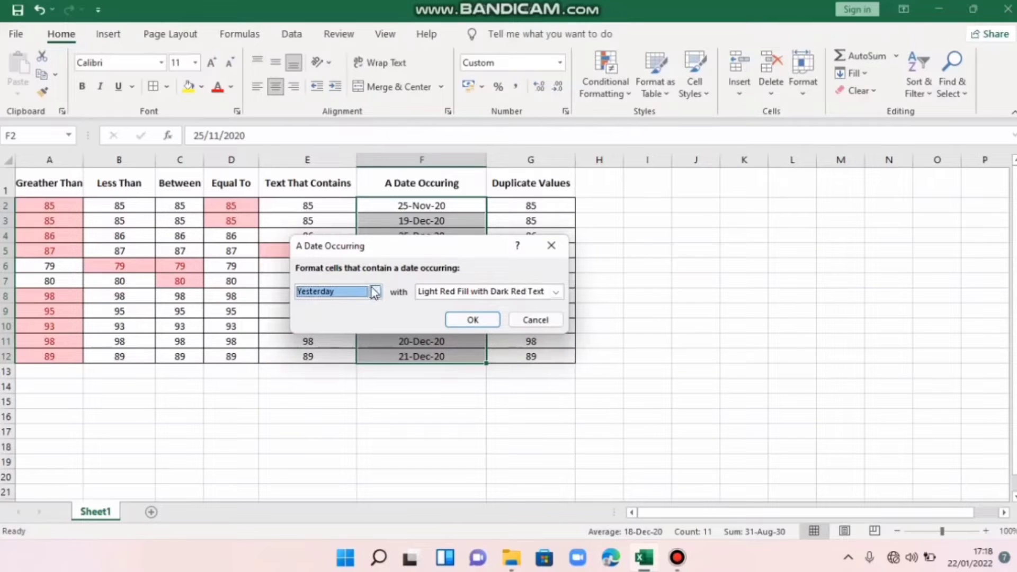
drag(484, 246, 664, 390)
click(646, 466)
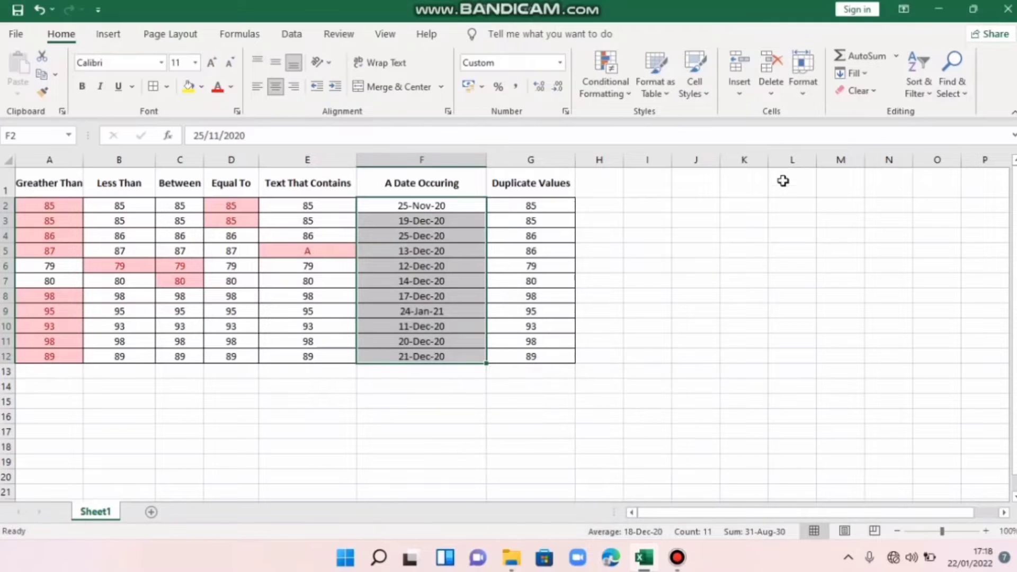
Highlight dates occurring Tomorrow in F2:F12 with a conditional formatting rule using Light Red Fill with Dark Red Text.
click(629, 91)
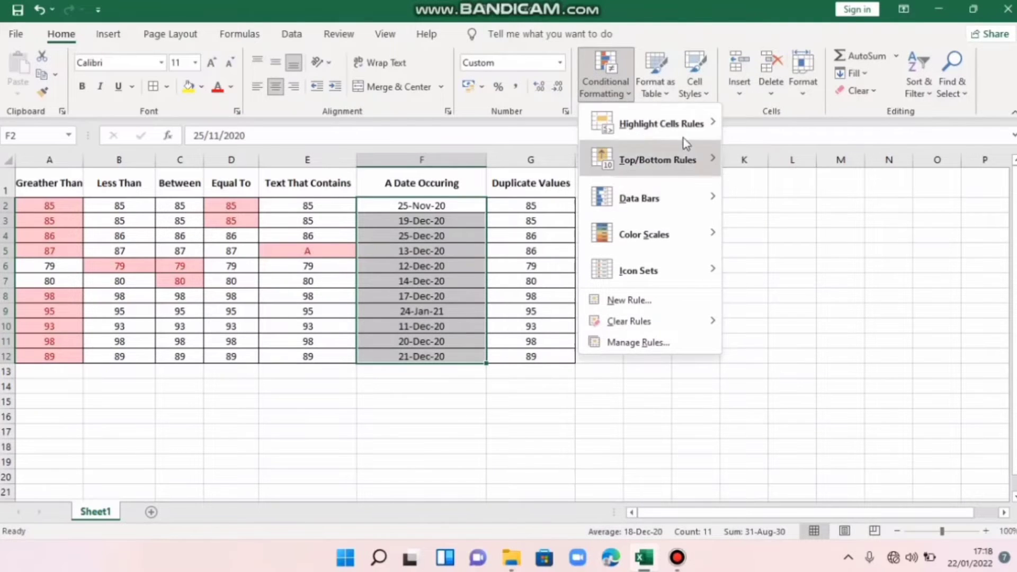
click(791, 297)
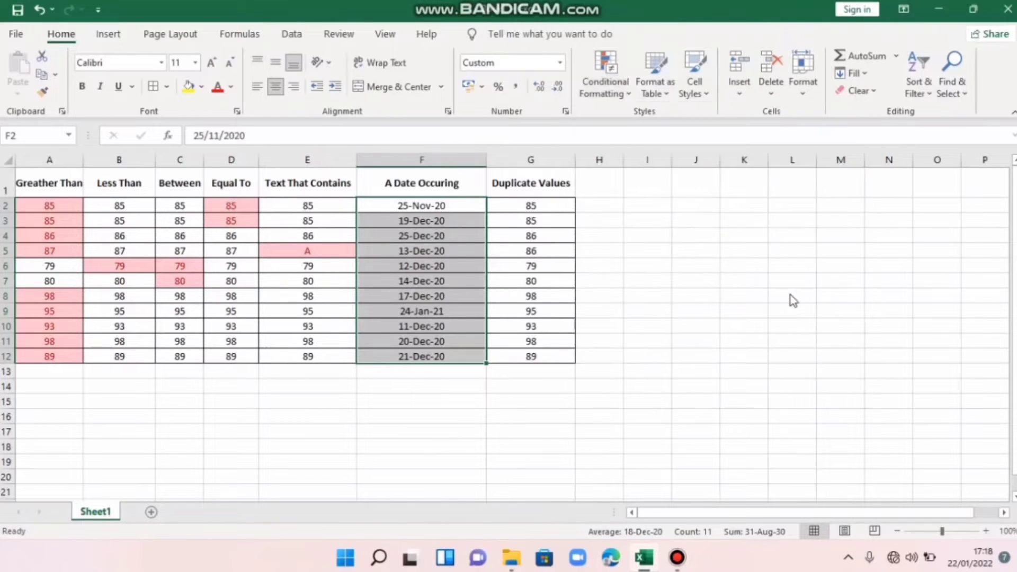
click(554, 436)
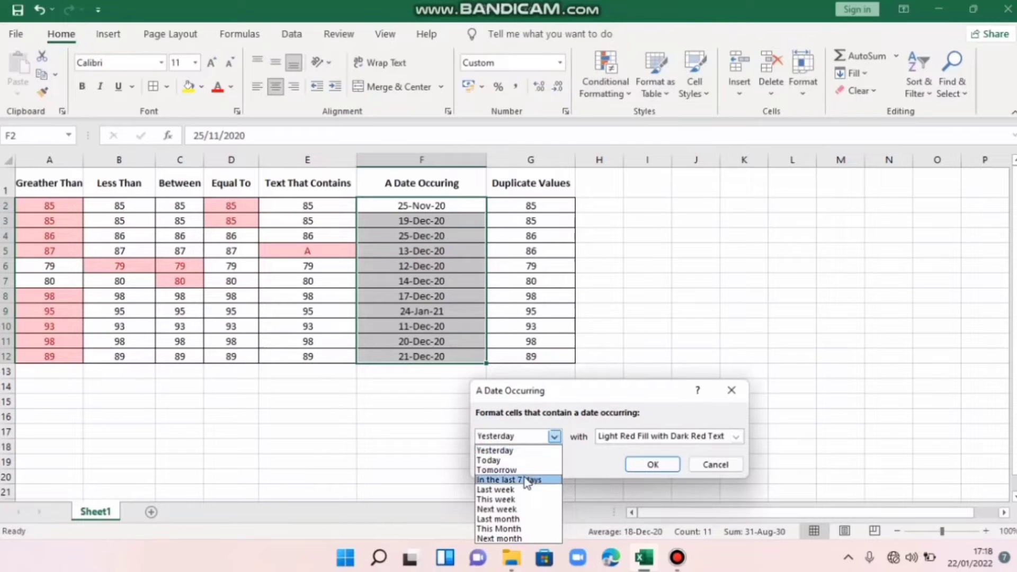
click(523, 471)
click(553, 438)
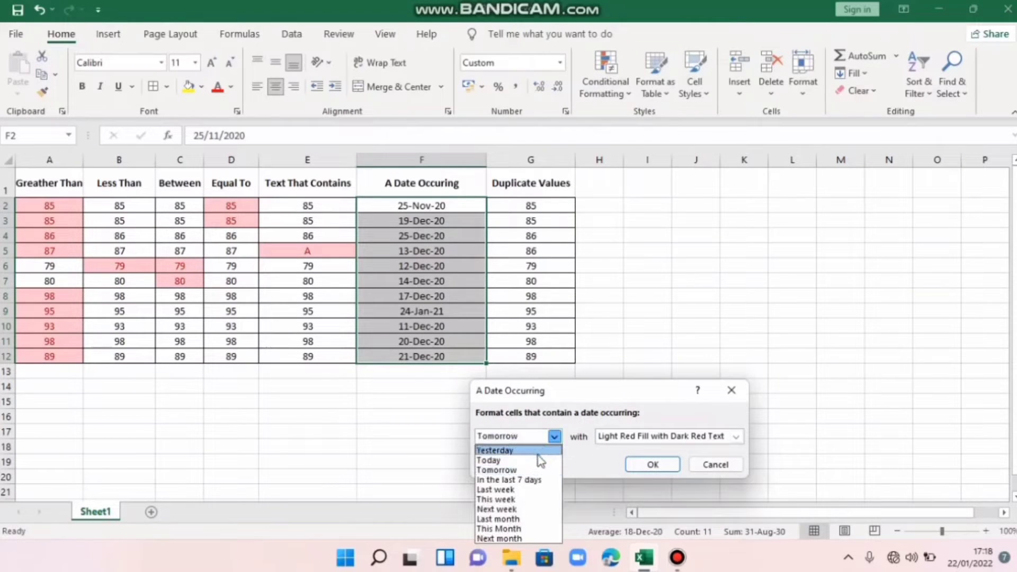
click(538, 461)
click(554, 439)
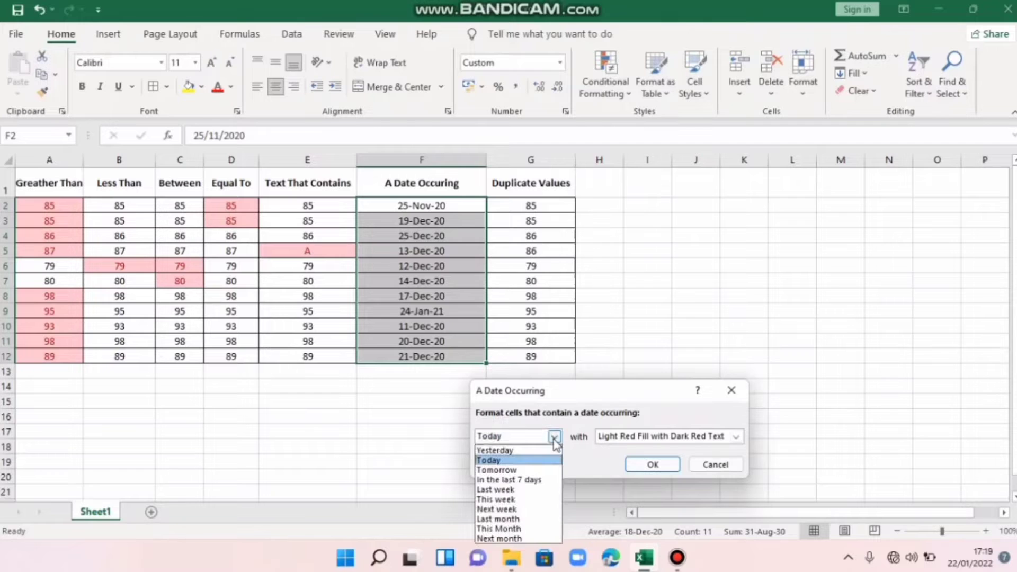
click(521, 515)
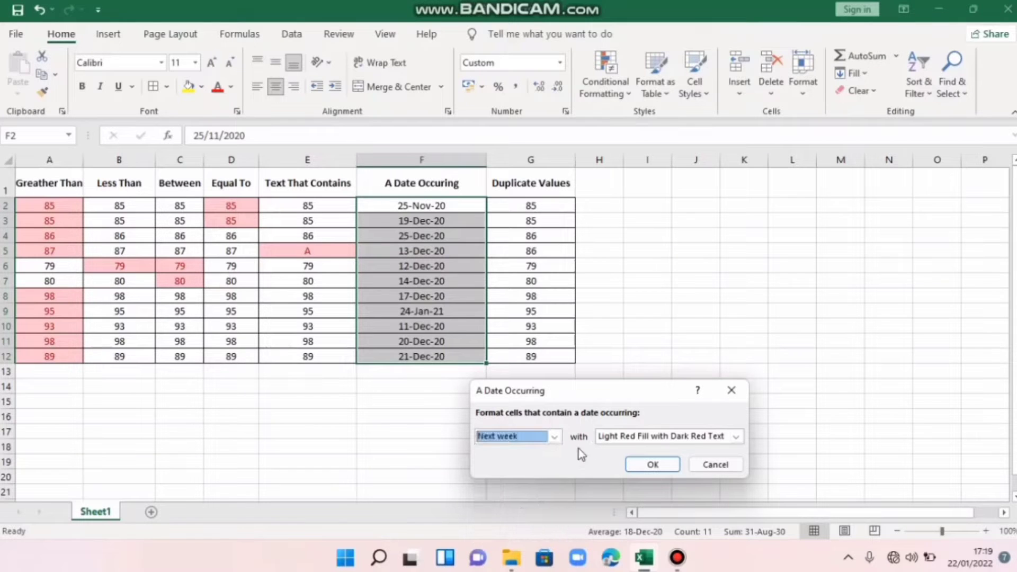
click(554, 436)
click(532, 469)
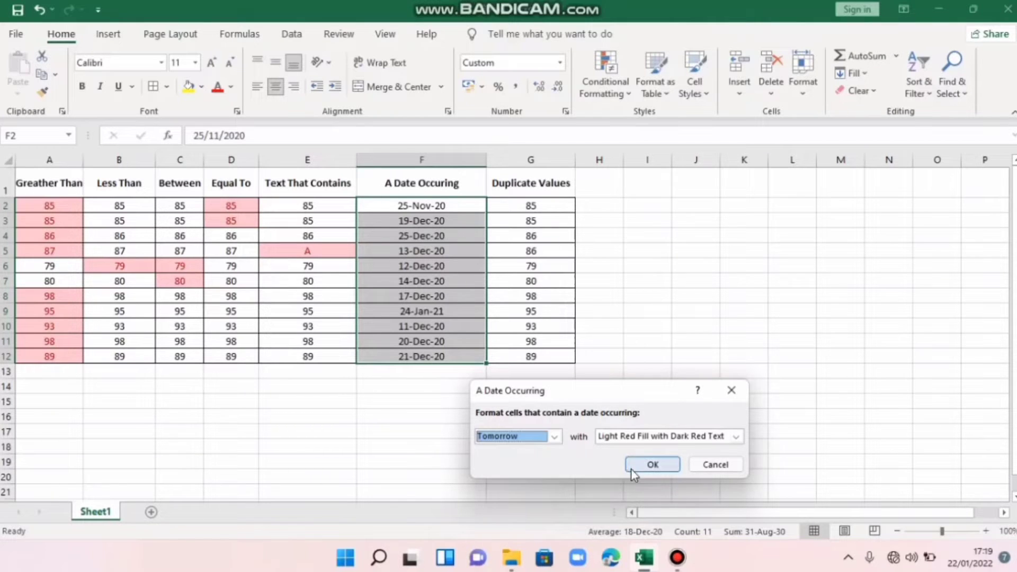
click(648, 464)
click(489, 233)
Add another date rule for Yesterday to F2:F12, using Light Red Fill with Dark Red Text.
click(466, 207)
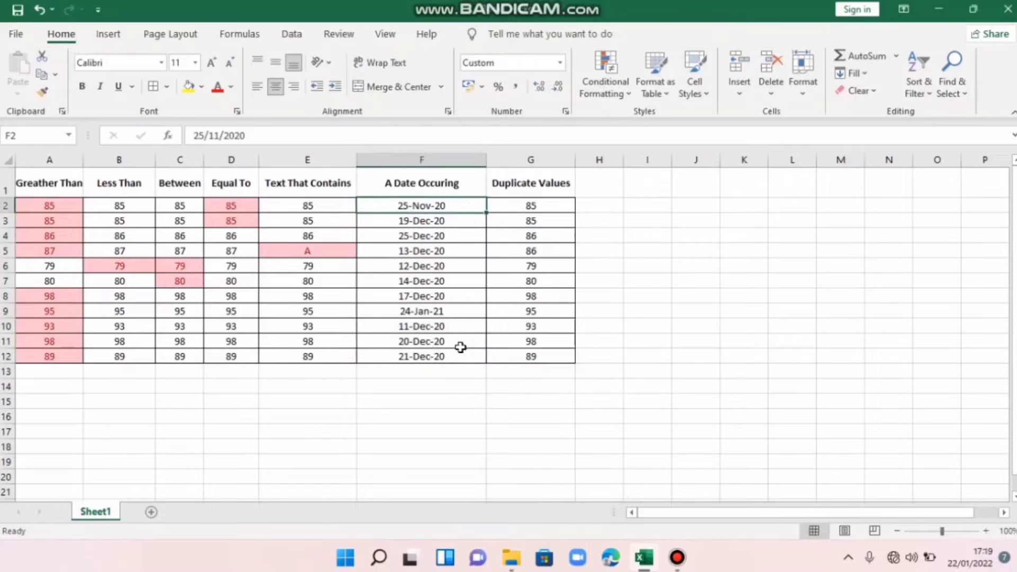
shift+click(460, 357)
click(621, 103)
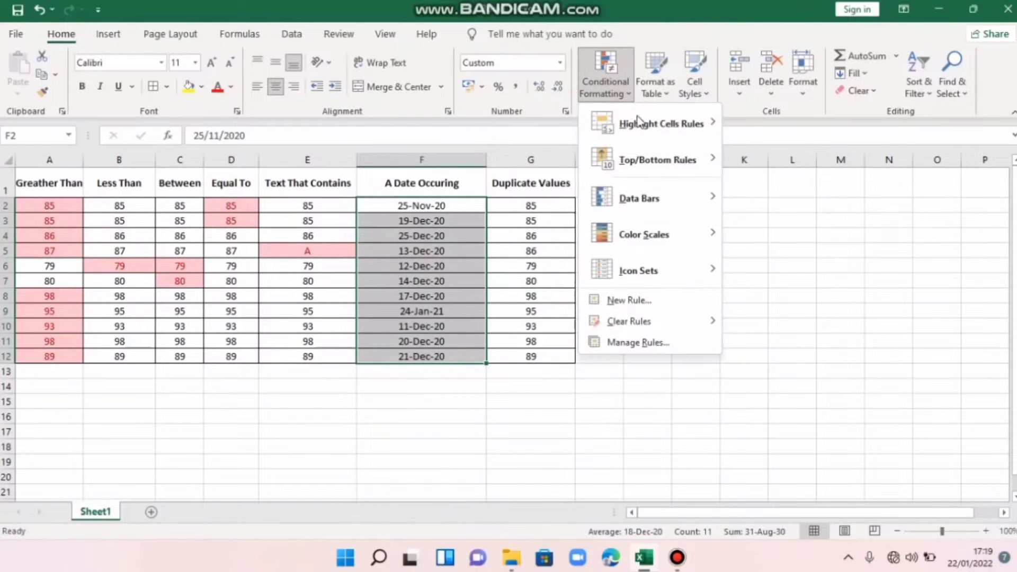
mouse_move(673, 127)
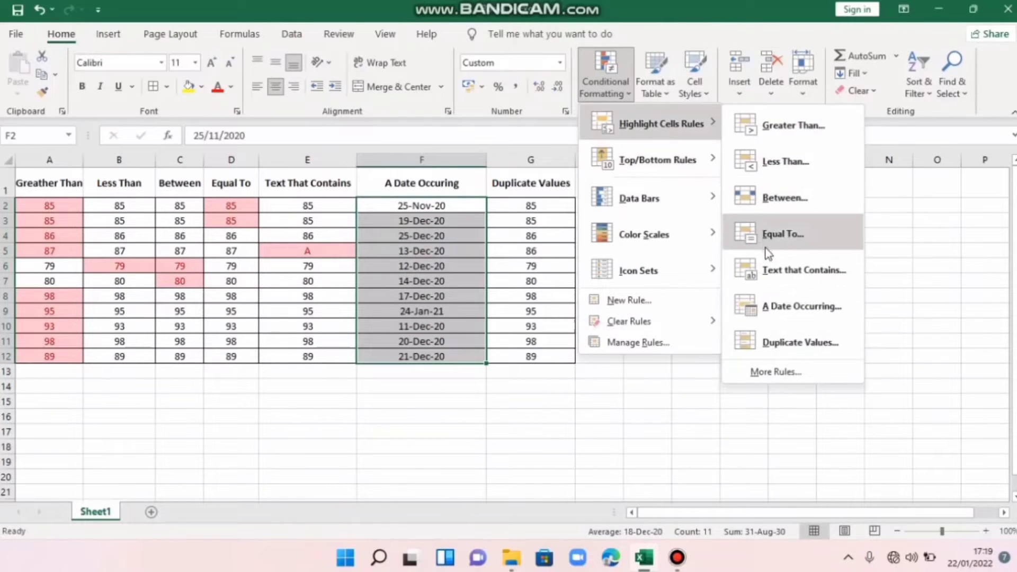
click(773, 302)
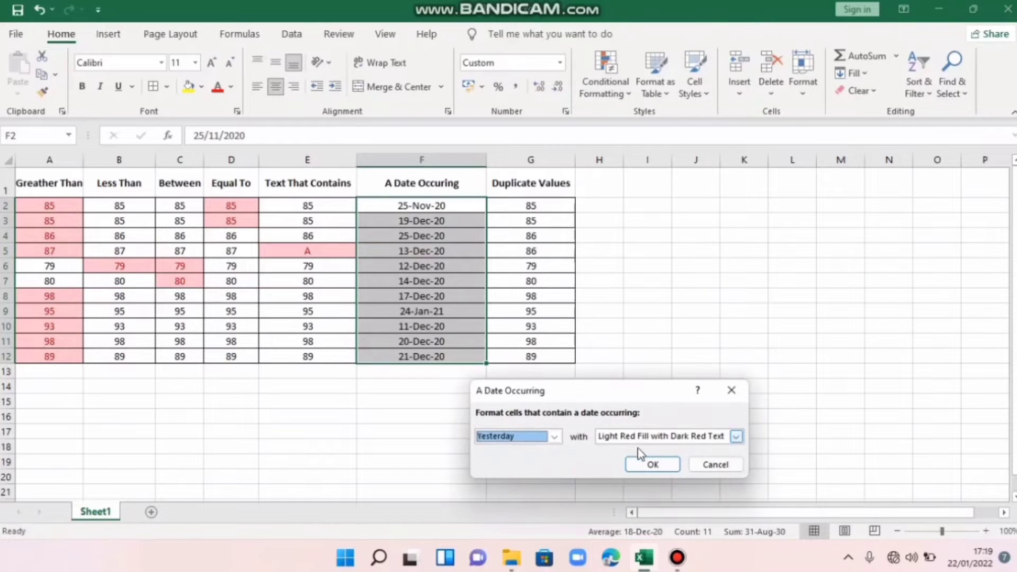
click(649, 463)
click(459, 257)
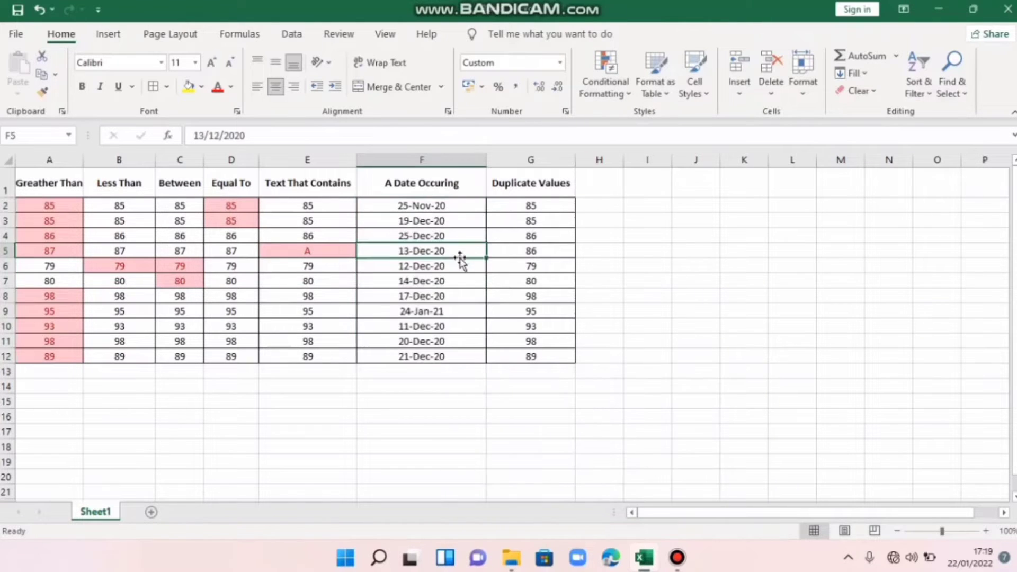
Highlight duplicate values in G2:G12 with a conditional formatting rule using Light Red Fill with Dark Red Text.
click(535, 218)
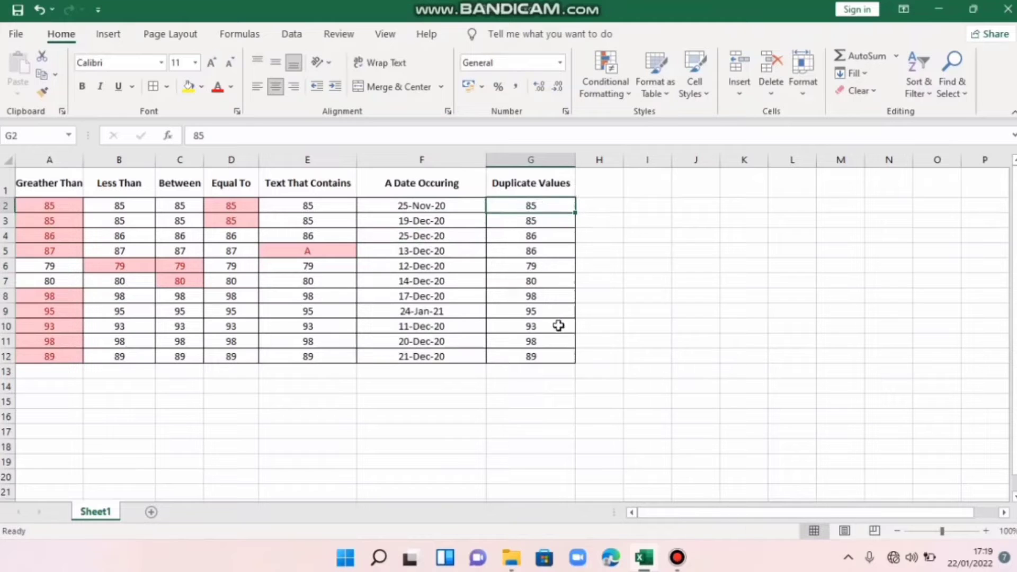
shift+click(560, 354)
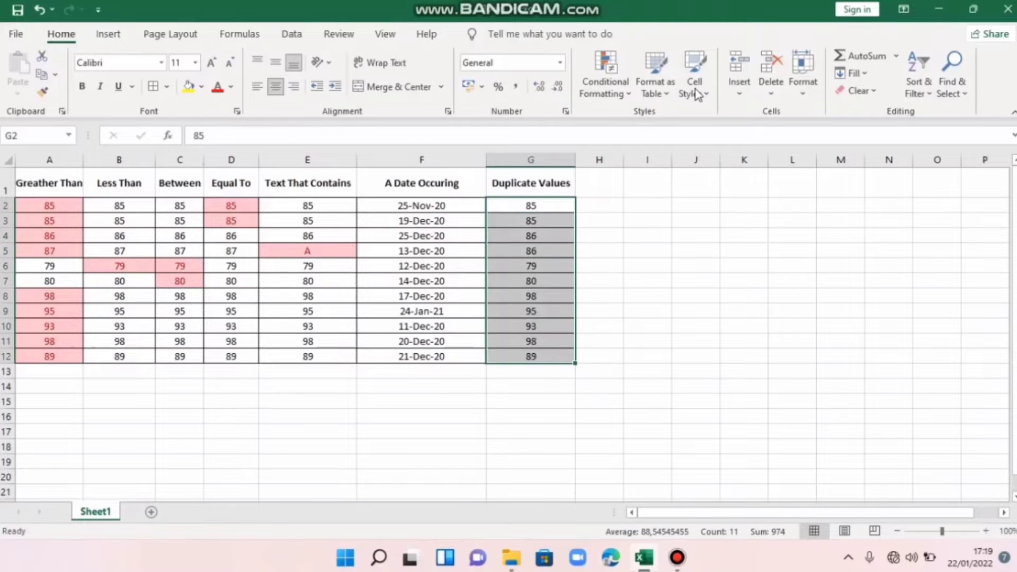
click(605, 87)
mouse_move(669, 127)
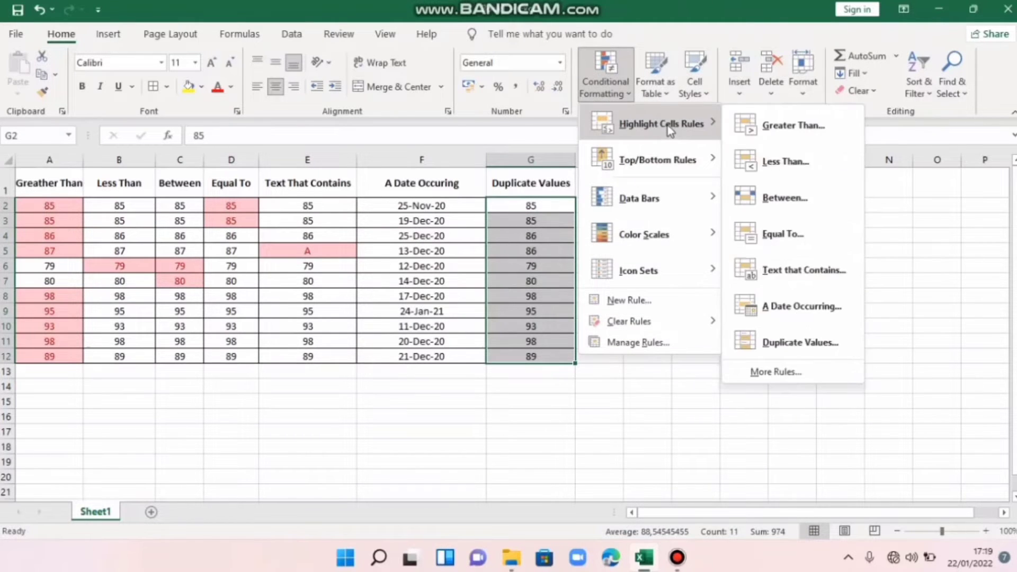
click(808, 341)
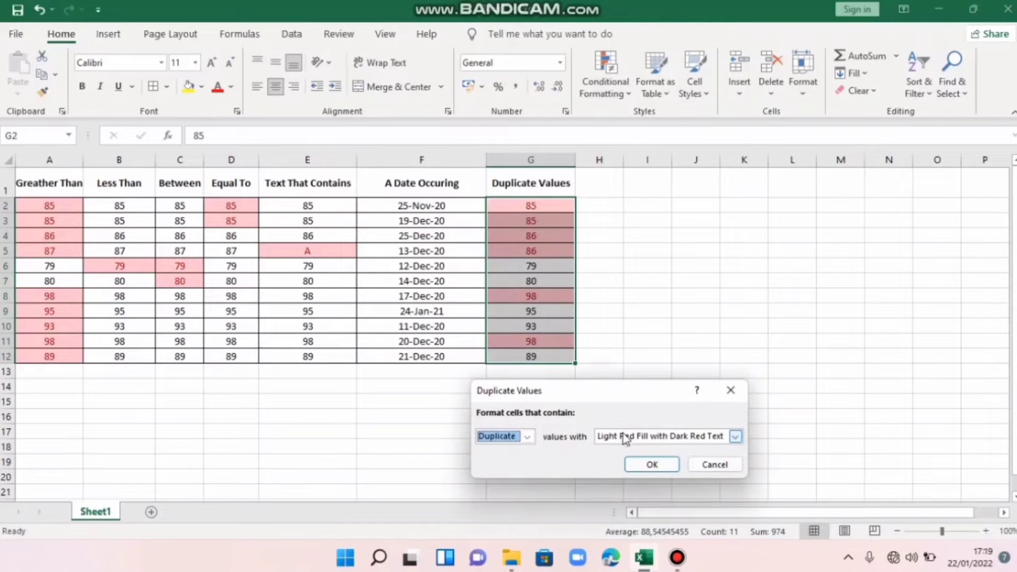
click(648, 465)
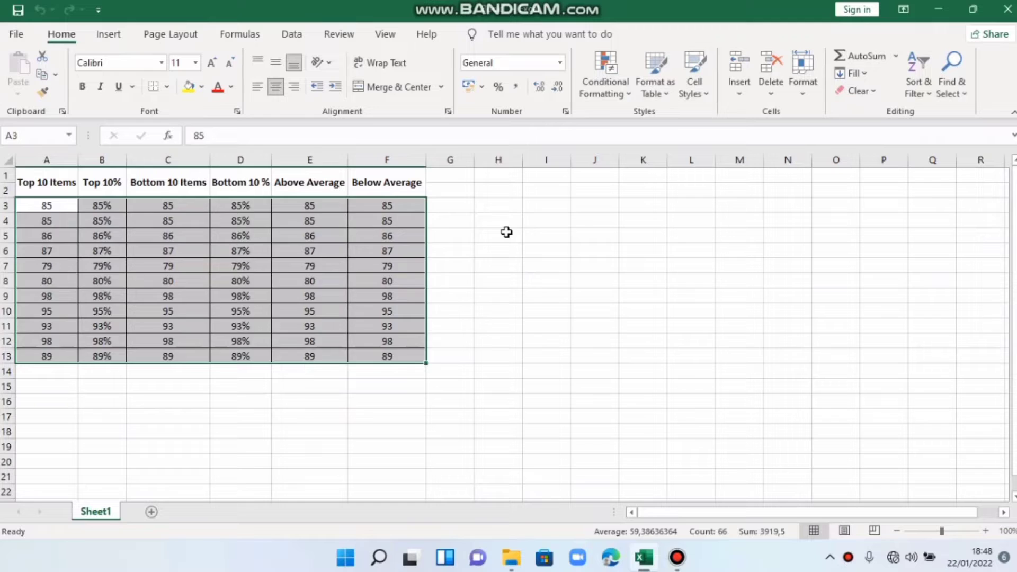
Highlight the top 10 items in A3:A13 with a Top/Bottom rule using Light Red Fill with Dark Red Text.
click(506, 232)
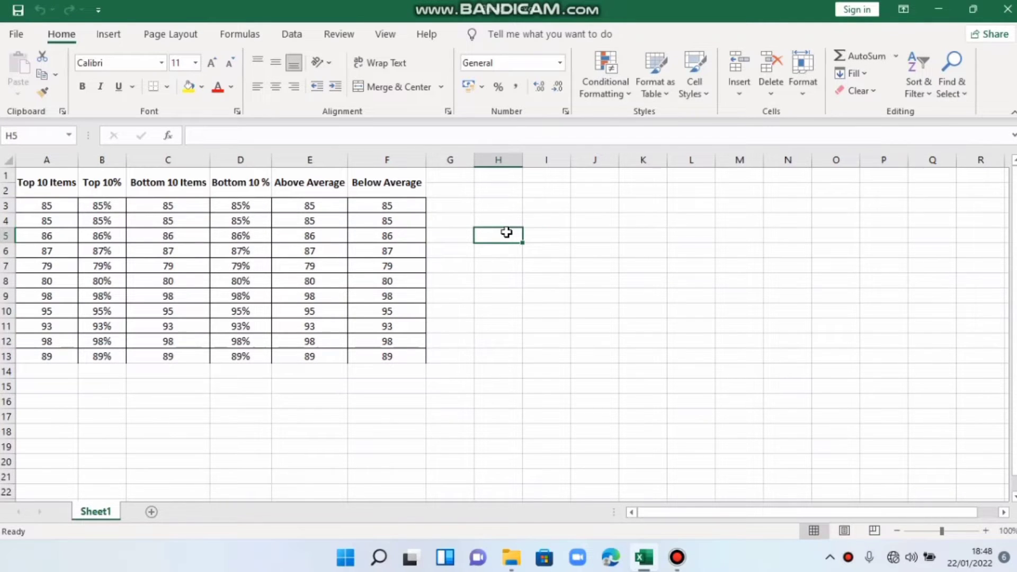
click(612, 95)
click(29, 202)
click(41, 209)
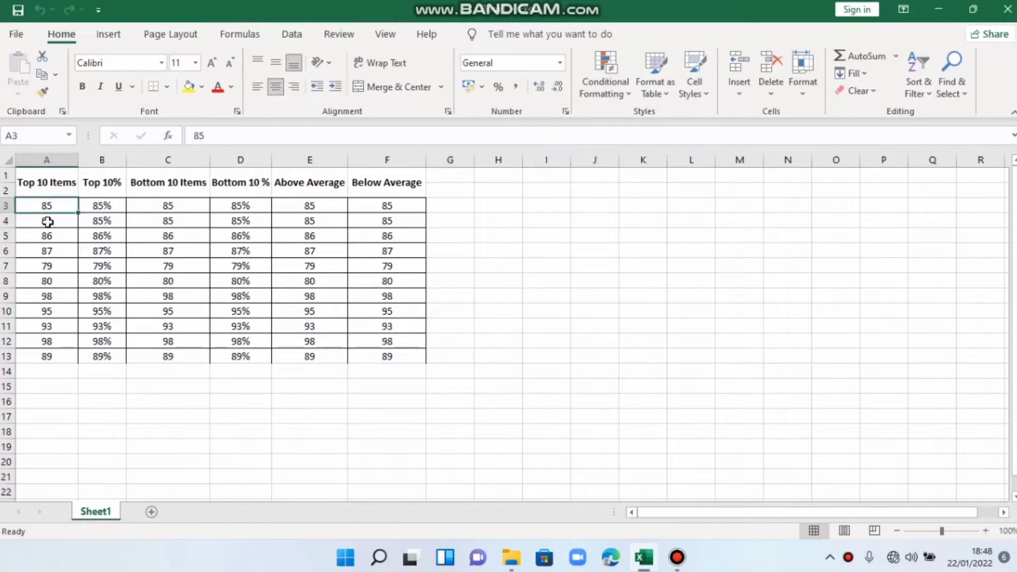
shift+click(63, 360)
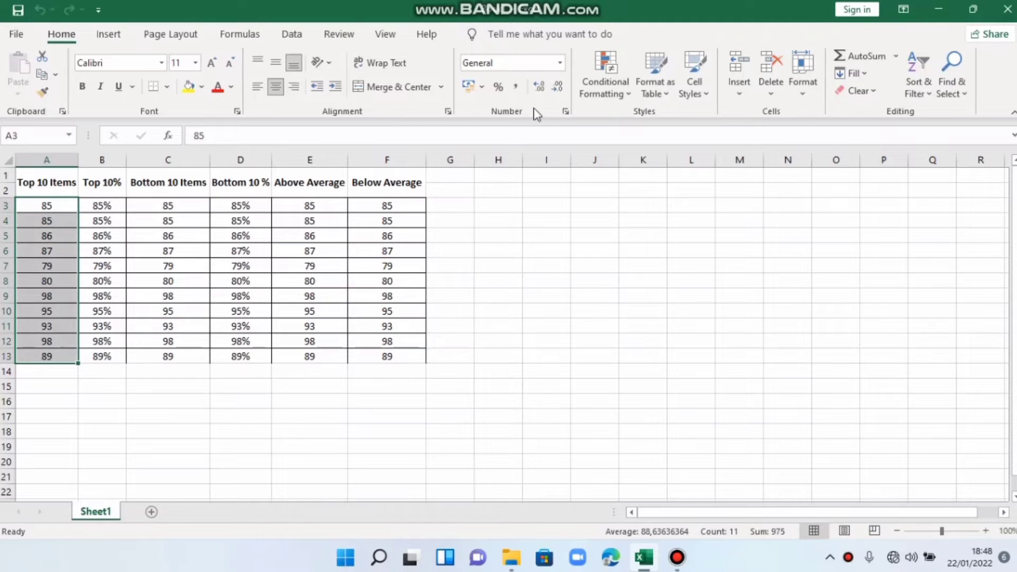
click(601, 79)
mouse_move(652, 158)
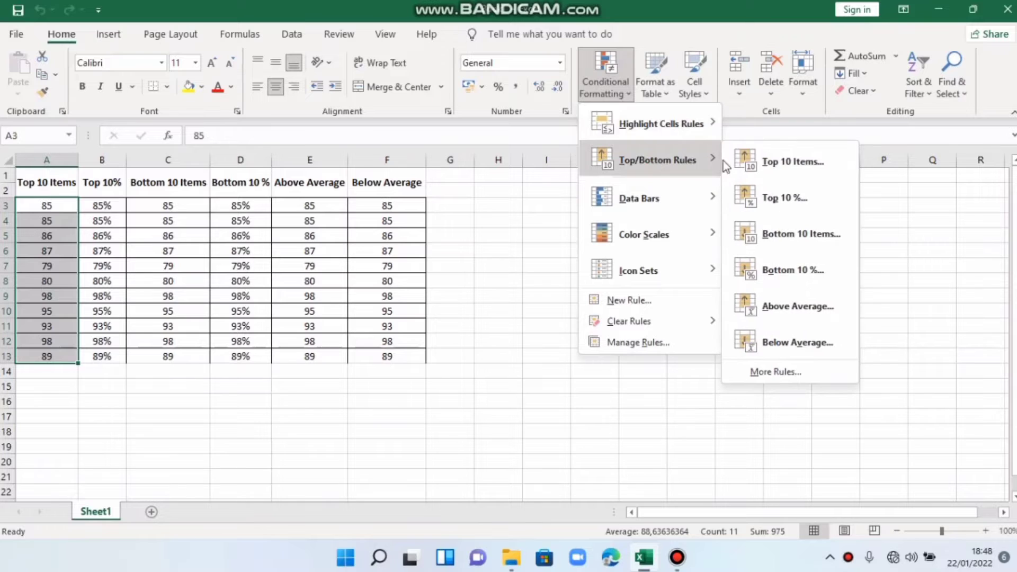
click(750, 164)
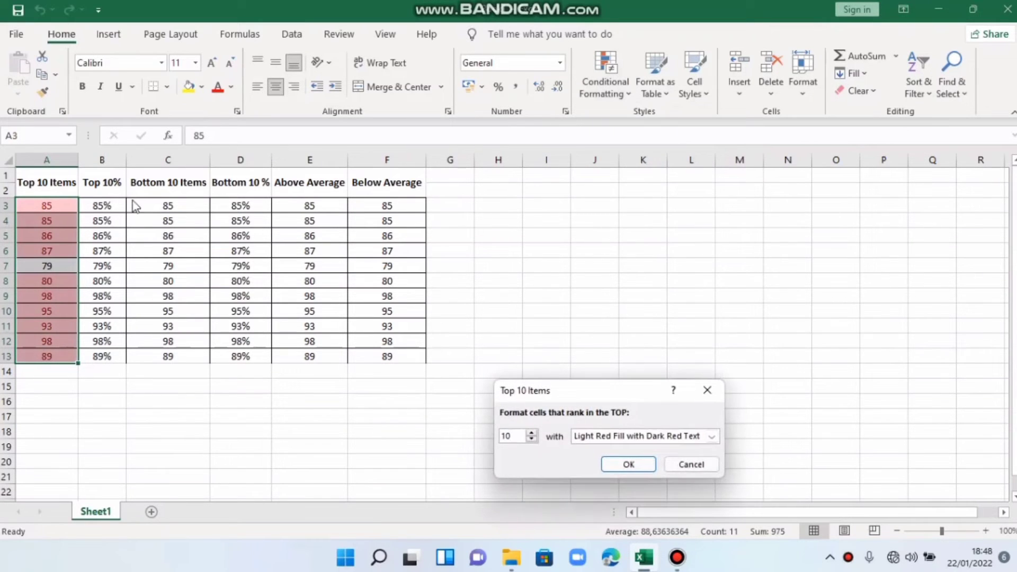
click(646, 464)
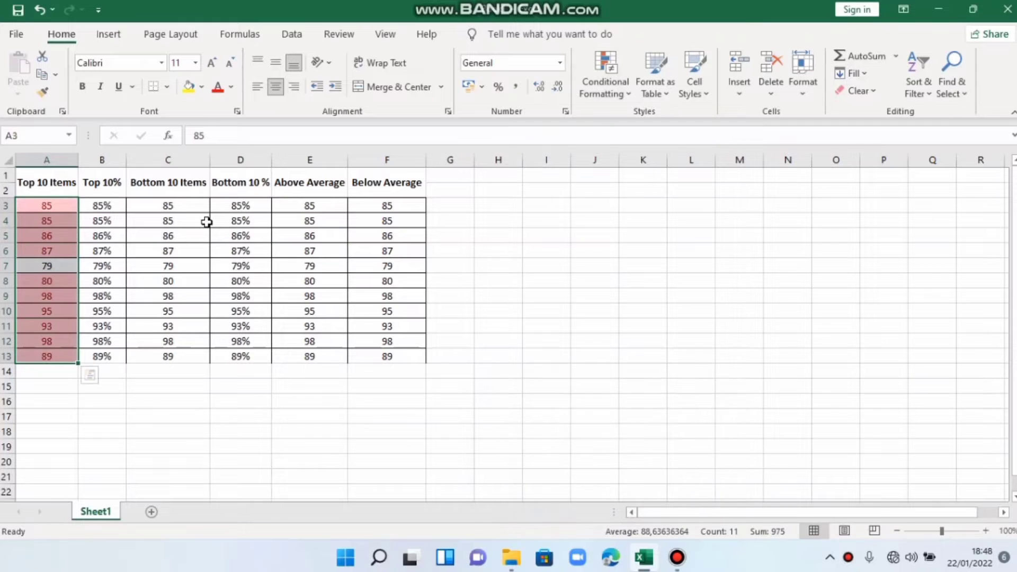
Highlight the top 10% of values in B3:B13 with a Top/Bottom rule using Light Red Fill with Dark Red Text.
click(103, 206)
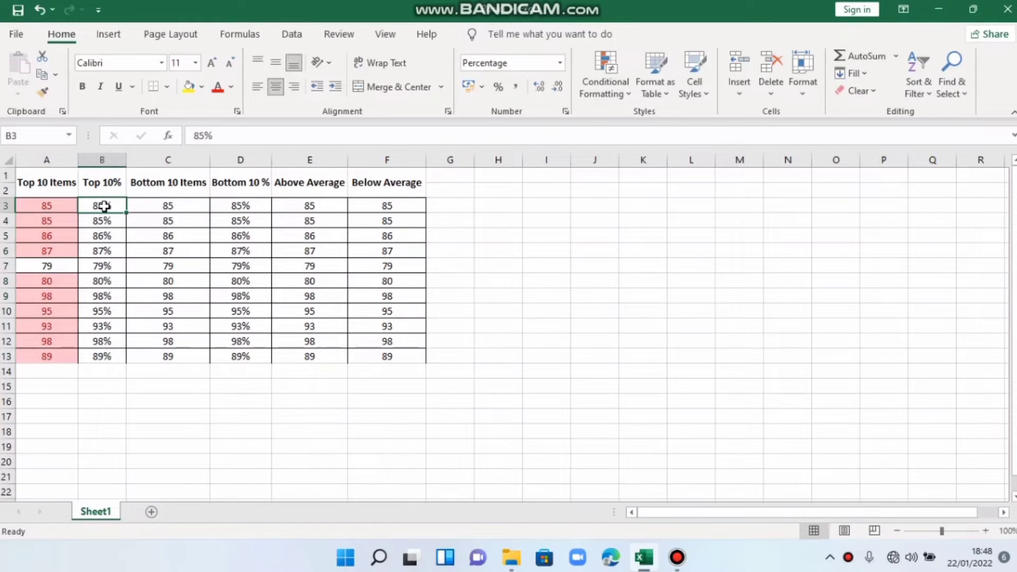
shift+click(114, 353)
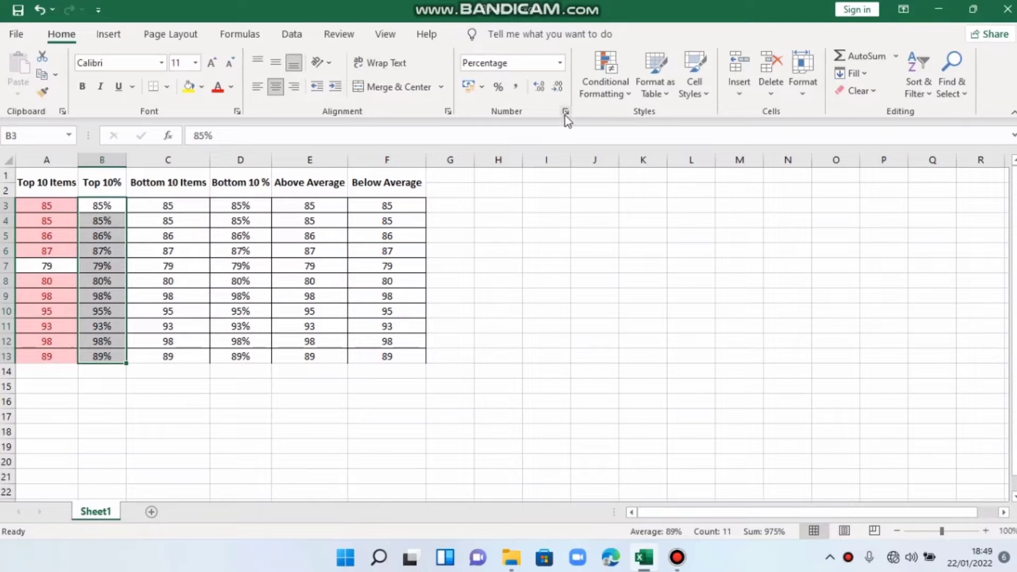
click(614, 90)
mouse_move(654, 147)
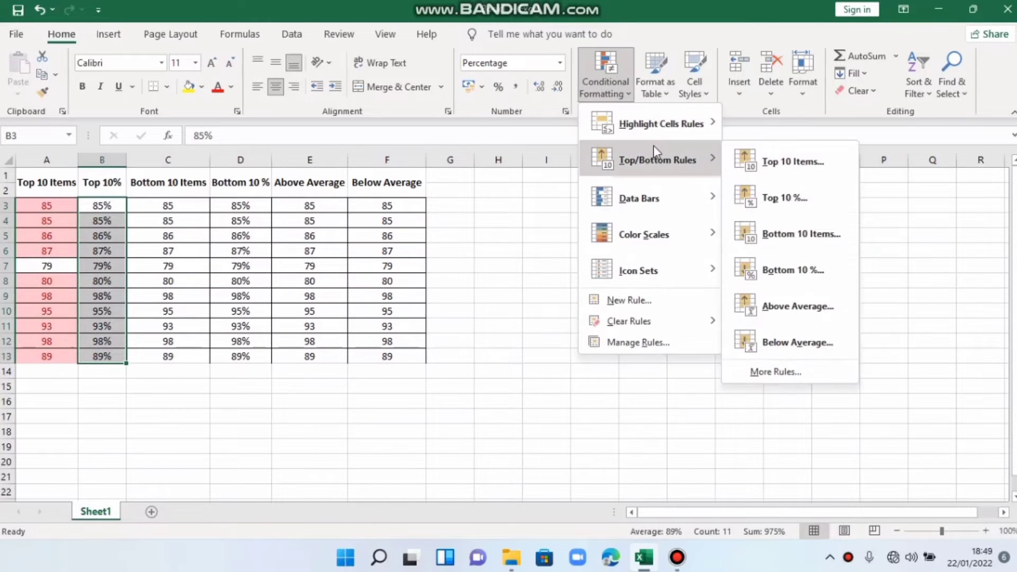
click(775, 204)
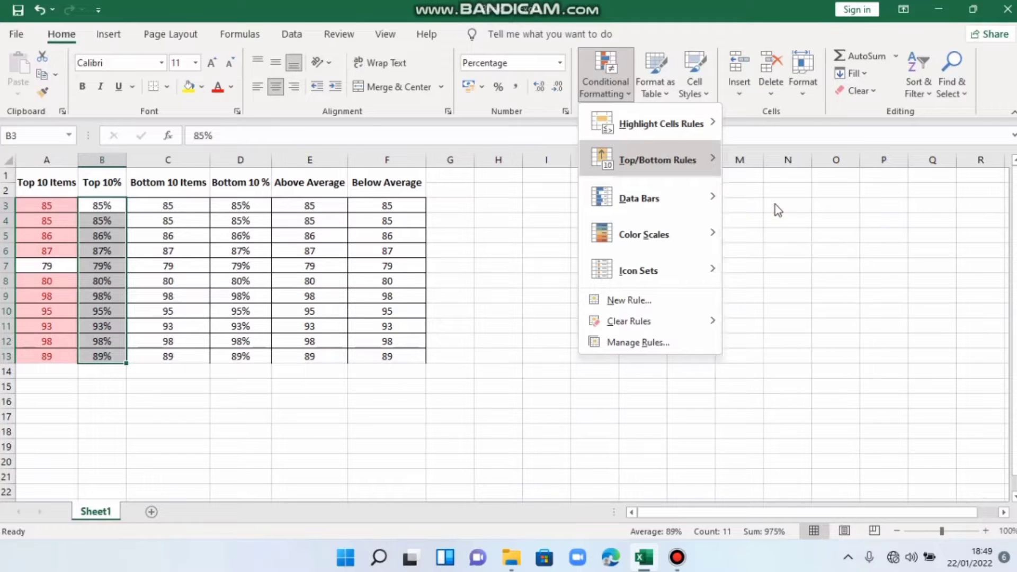
key(Return)
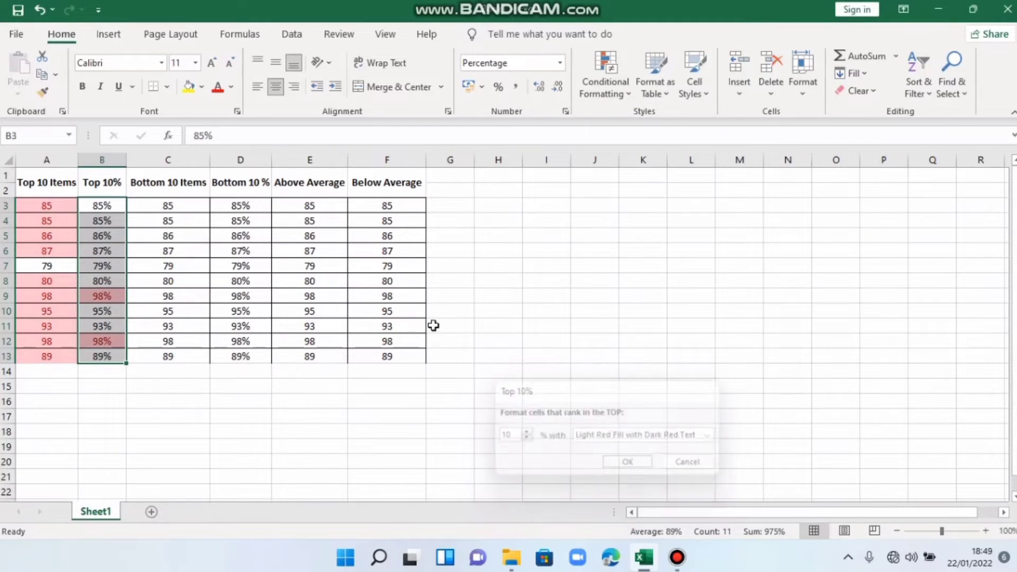
click(168, 207)
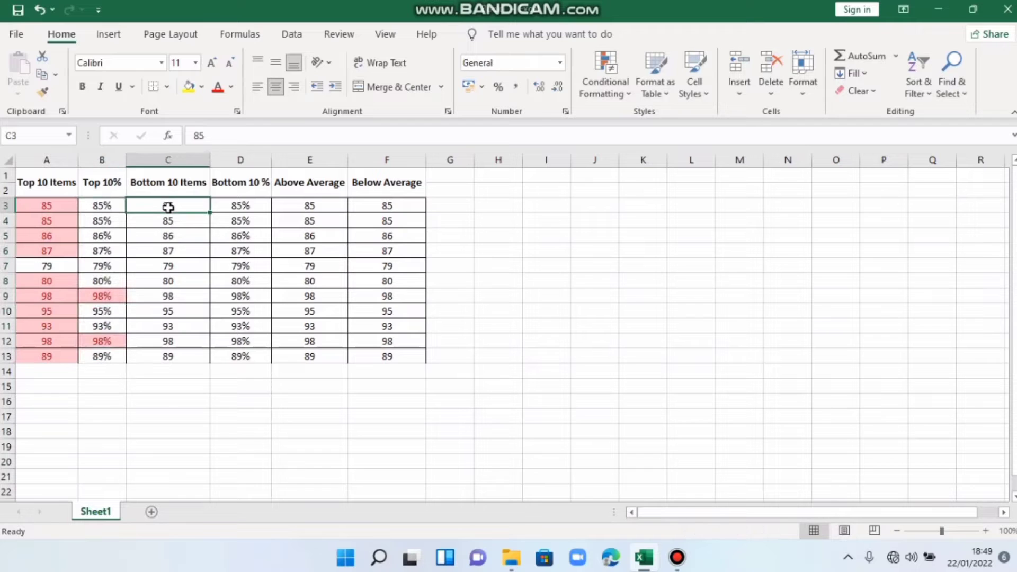
shift+click(199, 362)
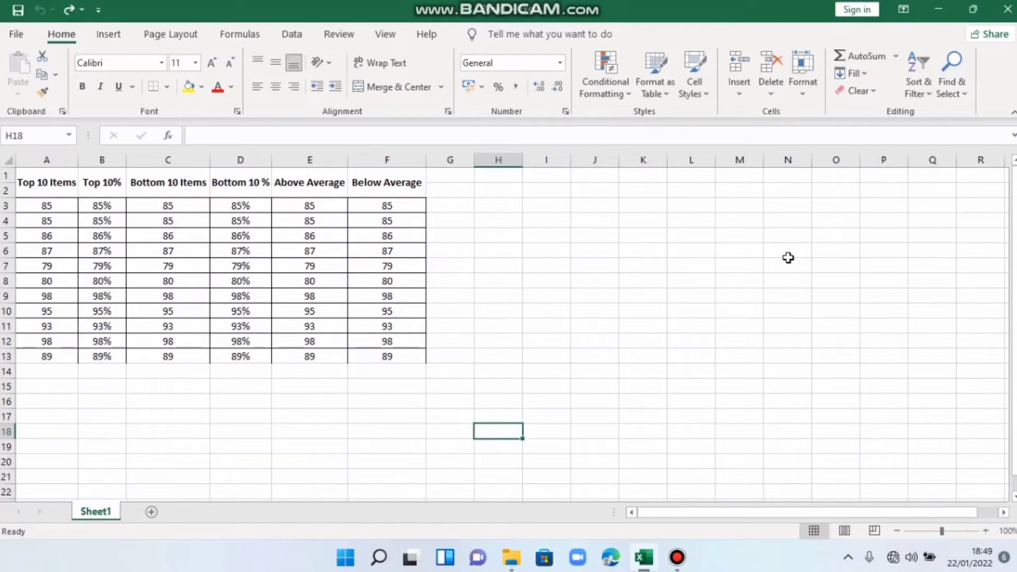
Highlight the top 10 items in A3:A13 with a Top/Bottom conditional formatting rule using Light Red Fill with Dark Red Text.
click(51, 207)
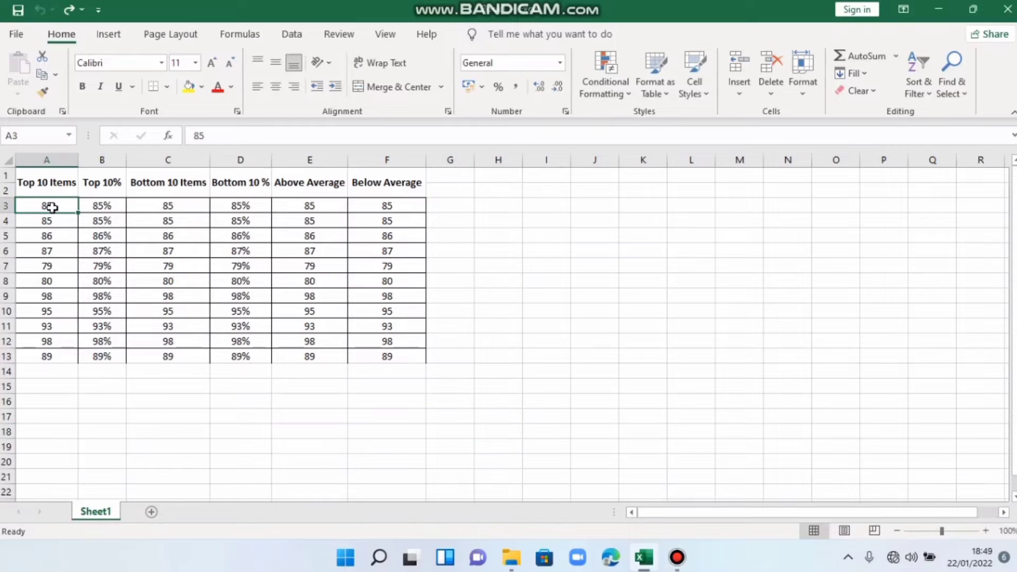
shift+click(67, 357)
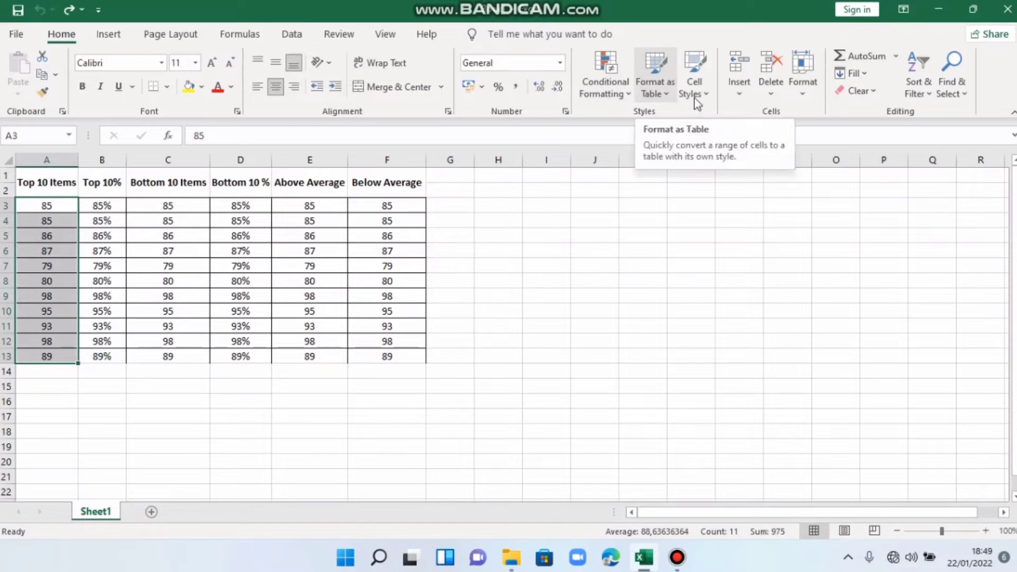
click(592, 88)
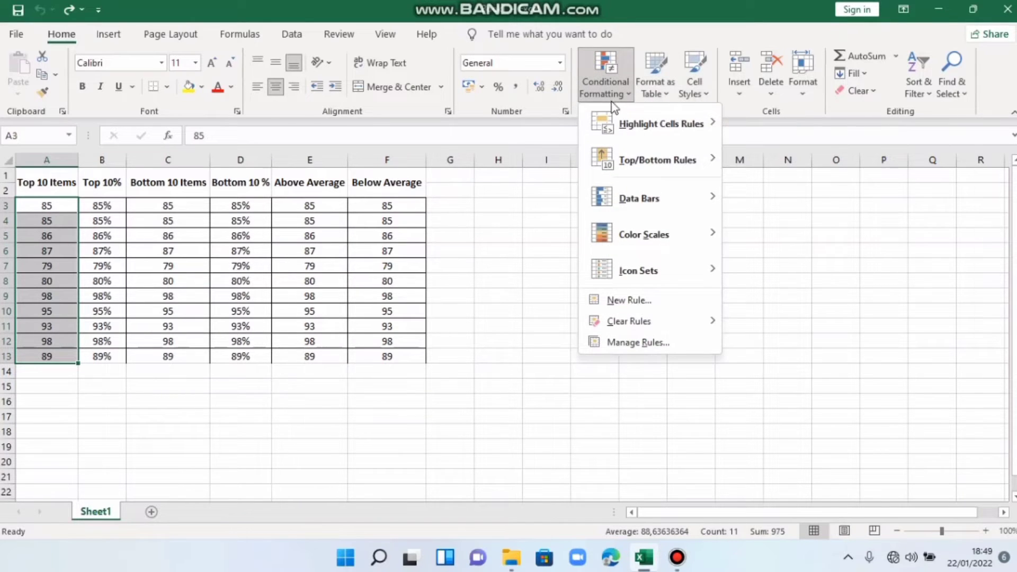
mouse_move(655, 138)
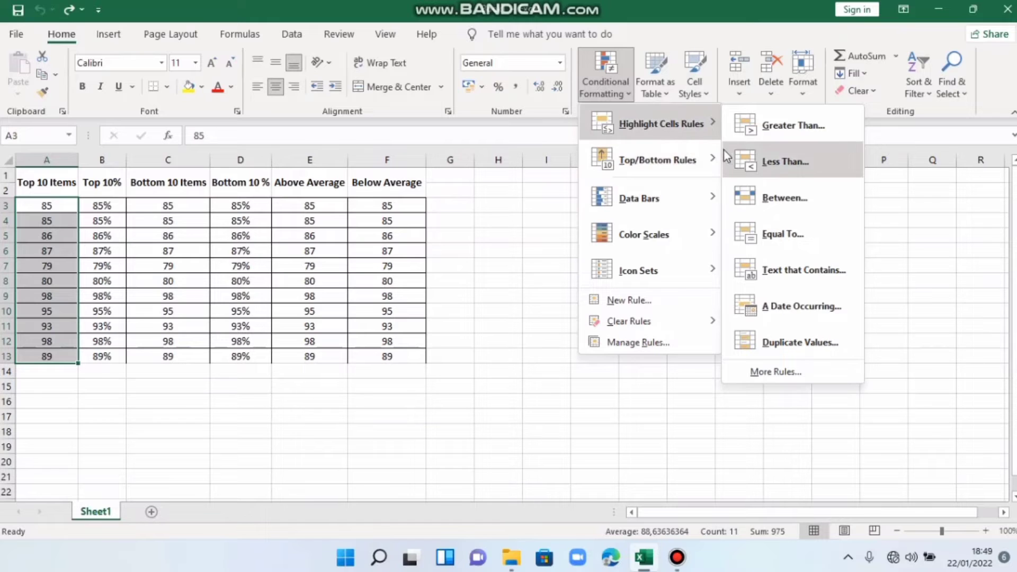
mouse_move(707, 158)
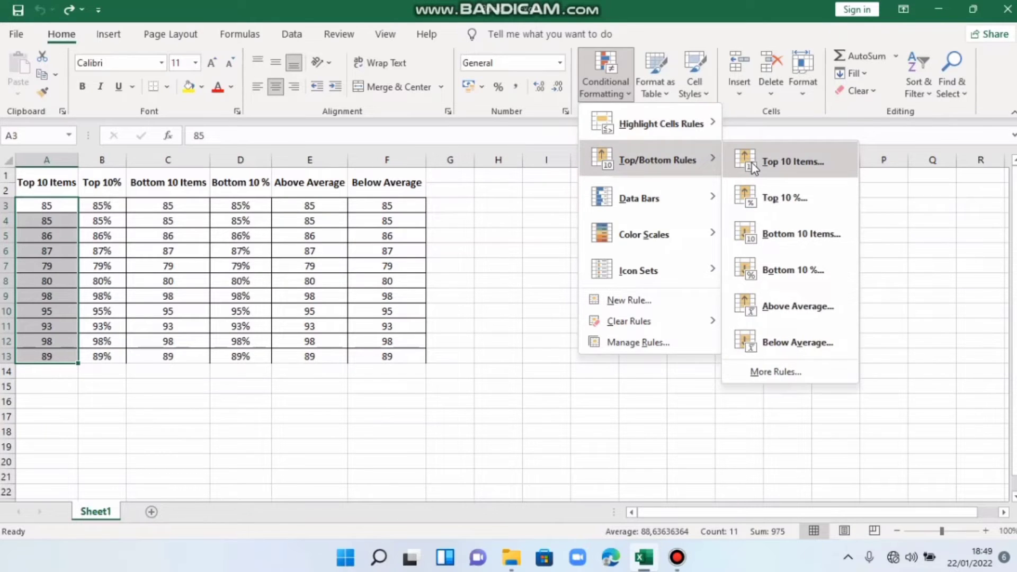
click(751, 163)
key(Return)
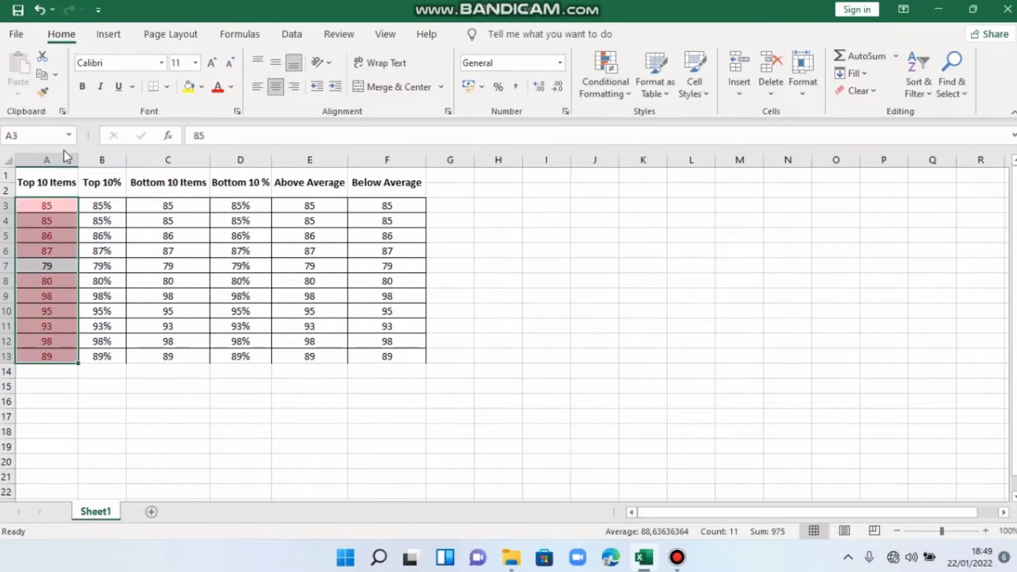
Highlight the top 10% of values in B3:B13 with a Top/Bottom rule using Light Red Fill with Dark Red Text.
click(100, 205)
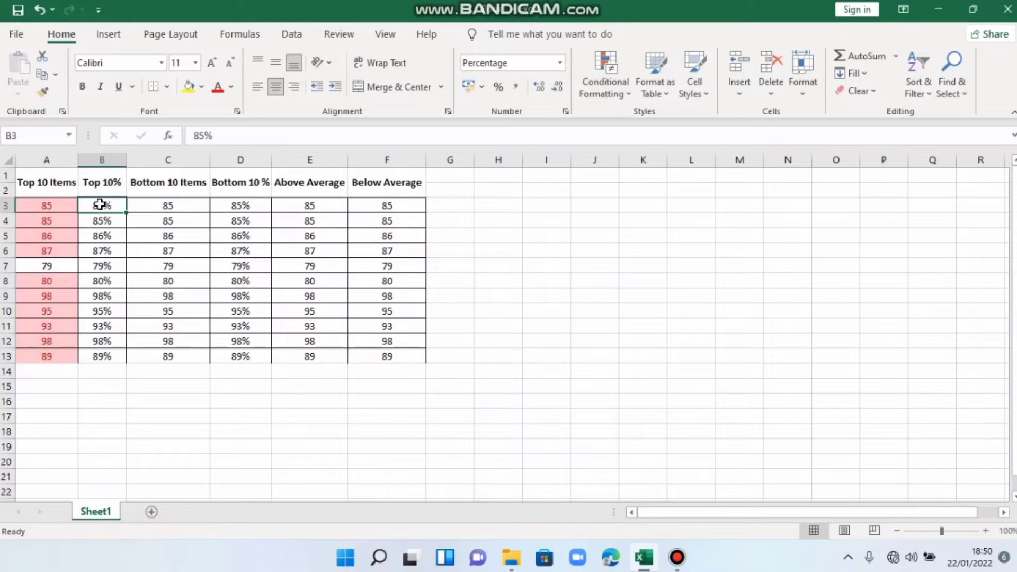
shift+click(122, 355)
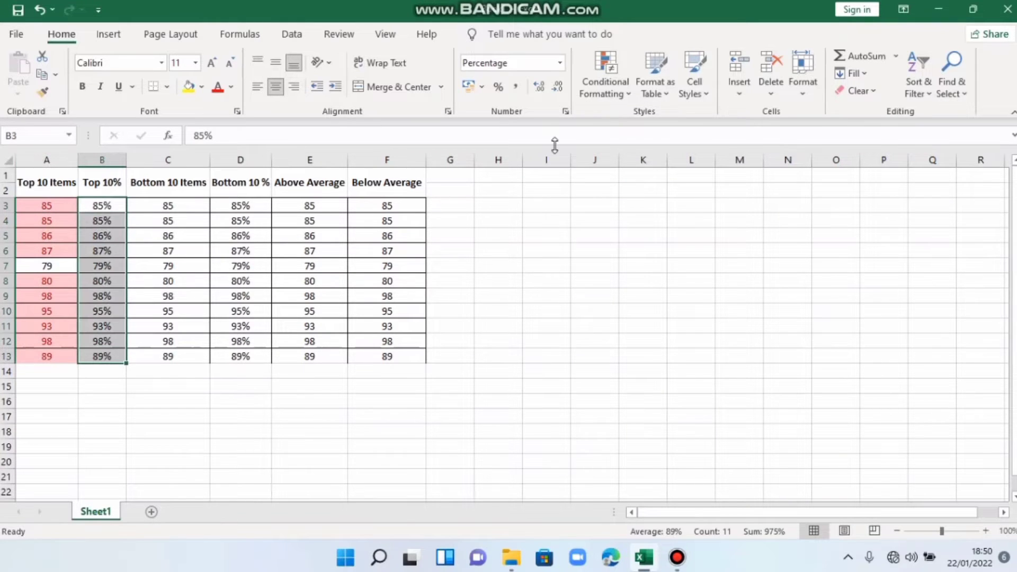
click(618, 85)
mouse_move(672, 165)
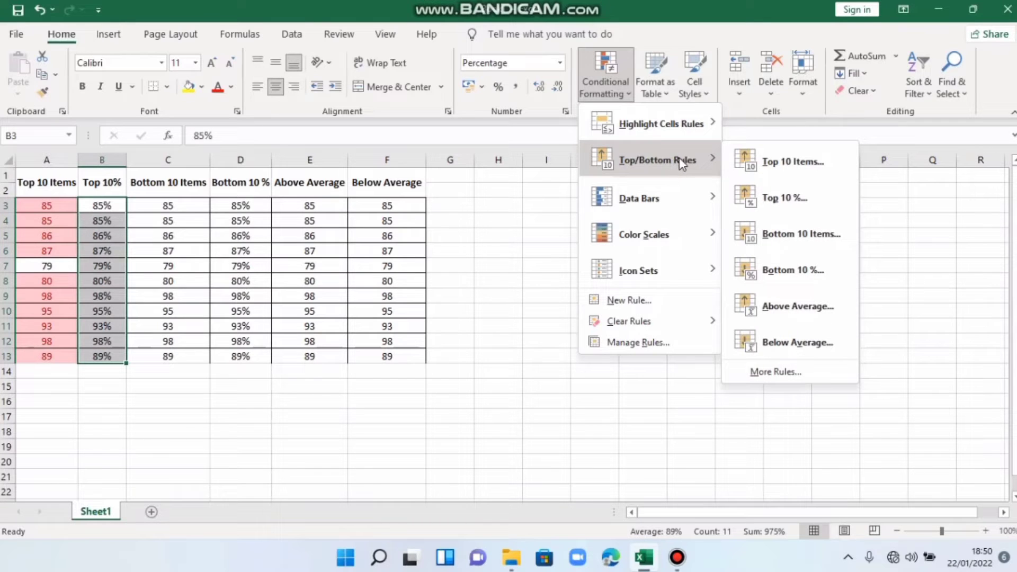
click(767, 196)
key(Return)
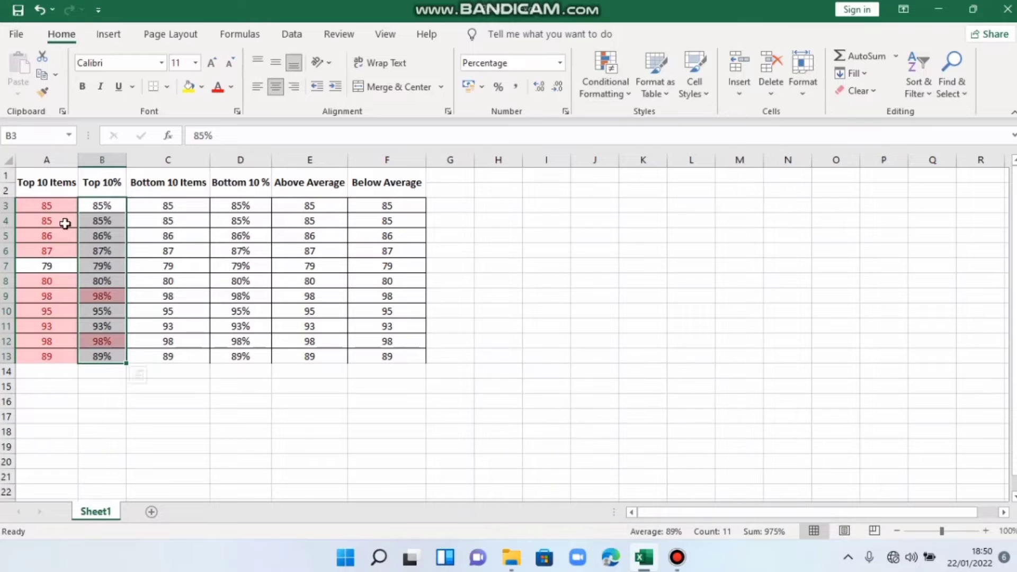
Highlight the bottom 10 items in C3:C13 with a Top/Bottom rule using Light Red Fill with Dark Red Text.
click(189, 206)
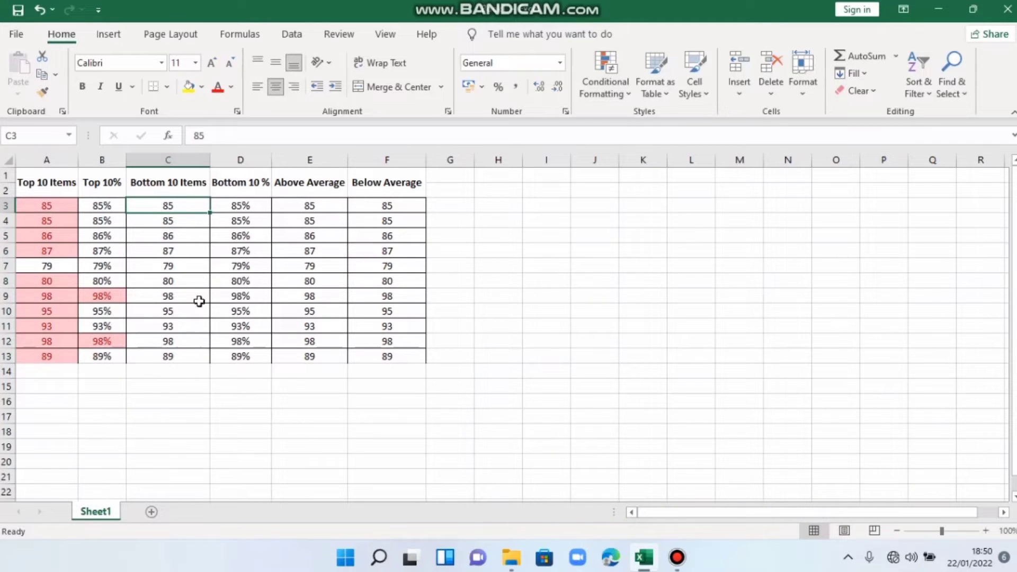
shift+click(181, 358)
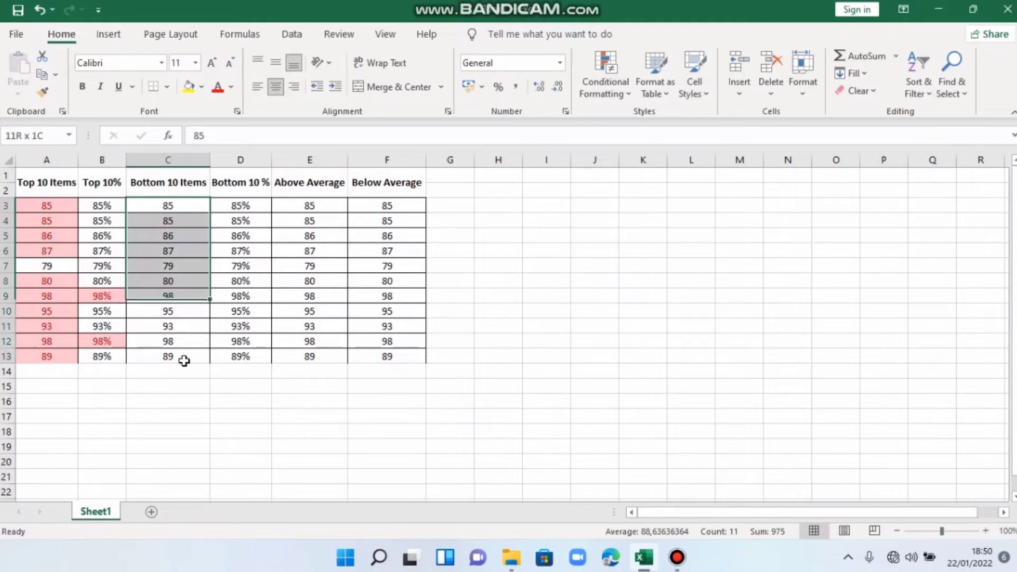
click(606, 97)
mouse_move(670, 174)
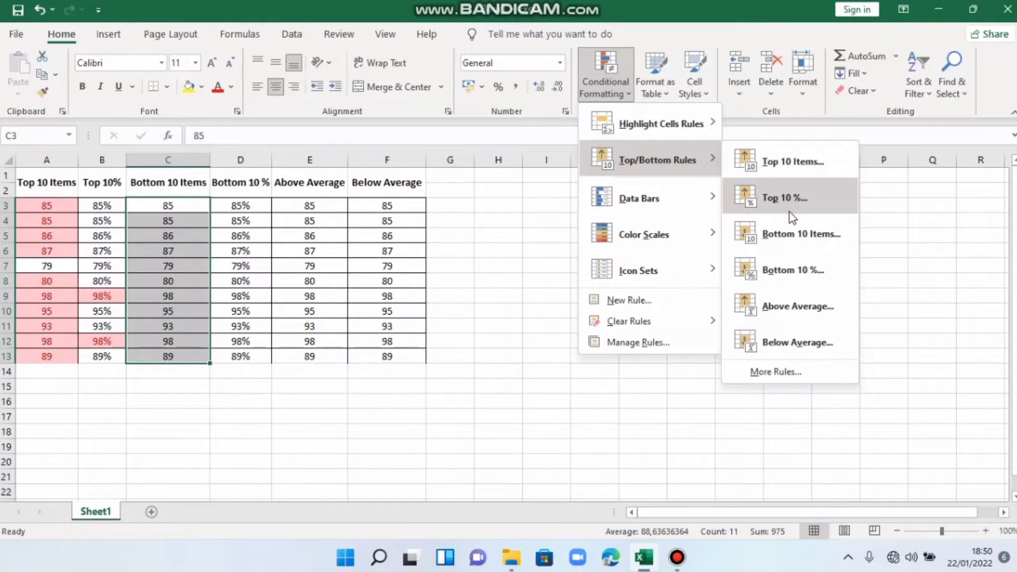
click(793, 231)
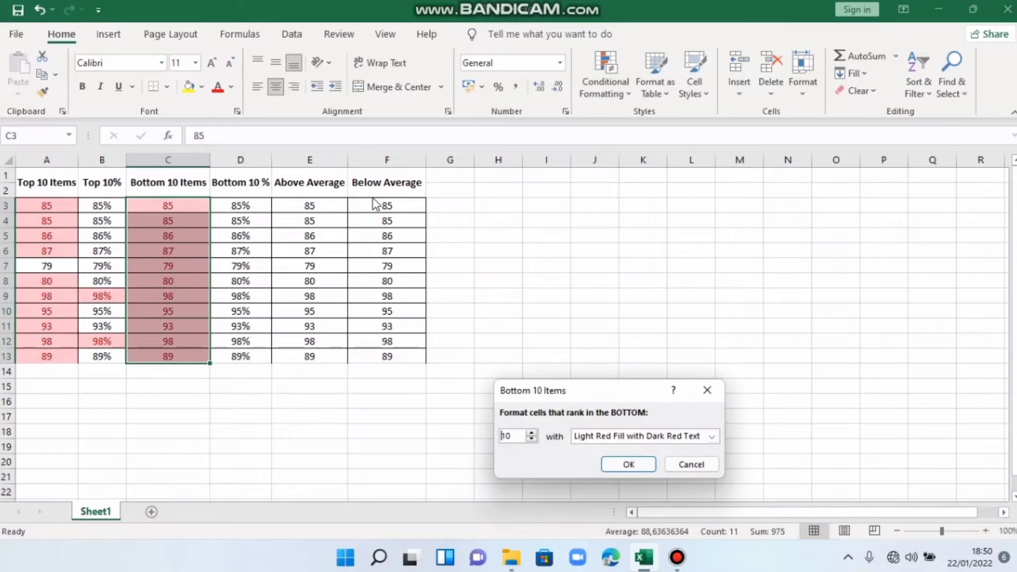
key(Return)
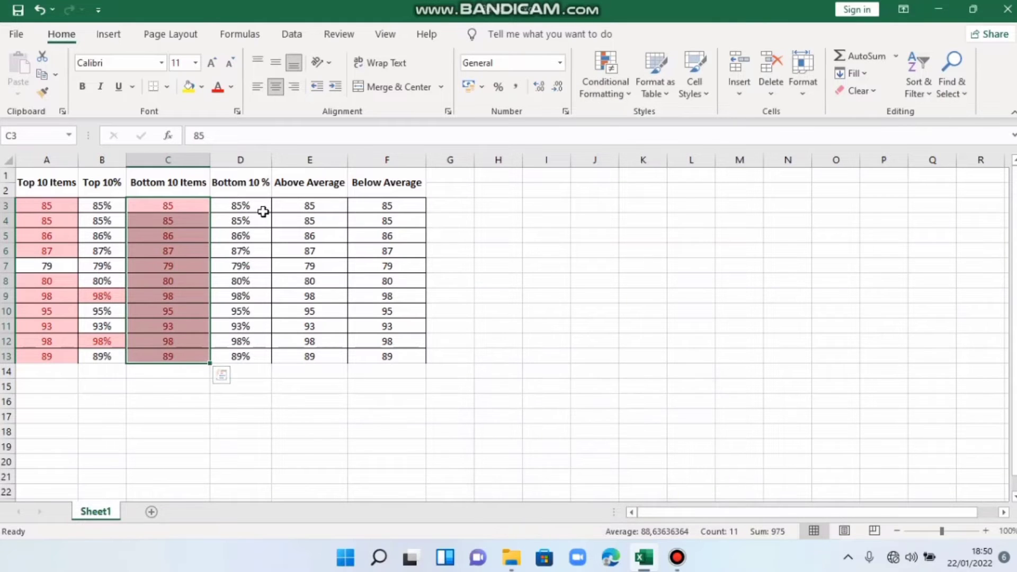
Highlight the bottom 10% of values in D3:D13 with a Top/Bottom rule using Light Red Fill with Dark Red Text.
click(263, 211)
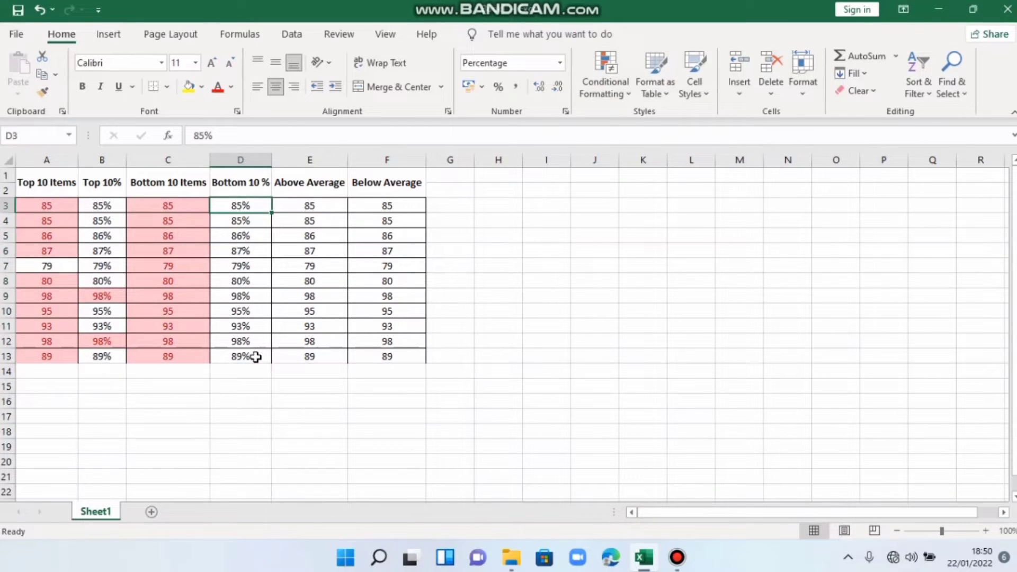
drag(255, 357, 256, 358)
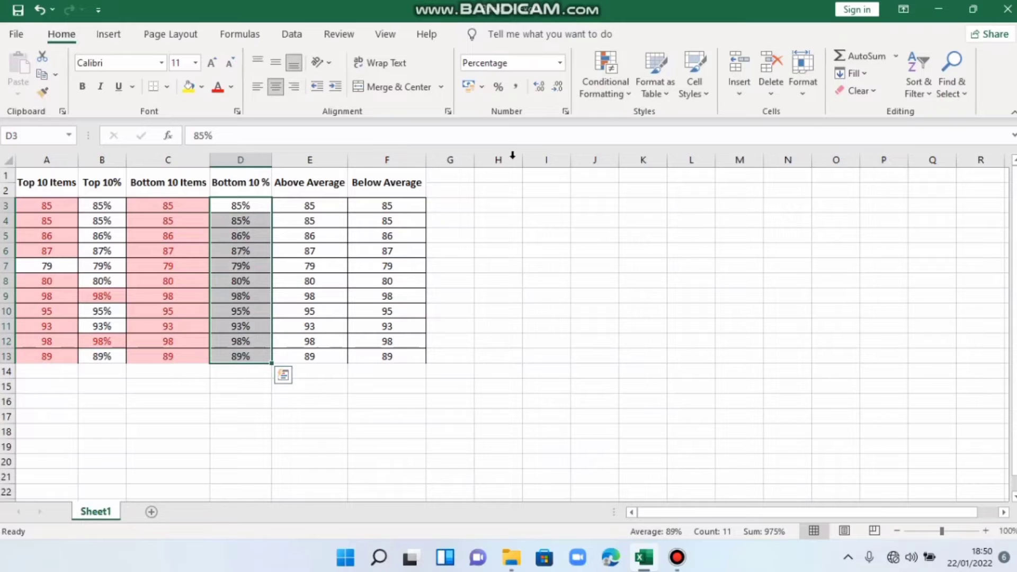
click(591, 86)
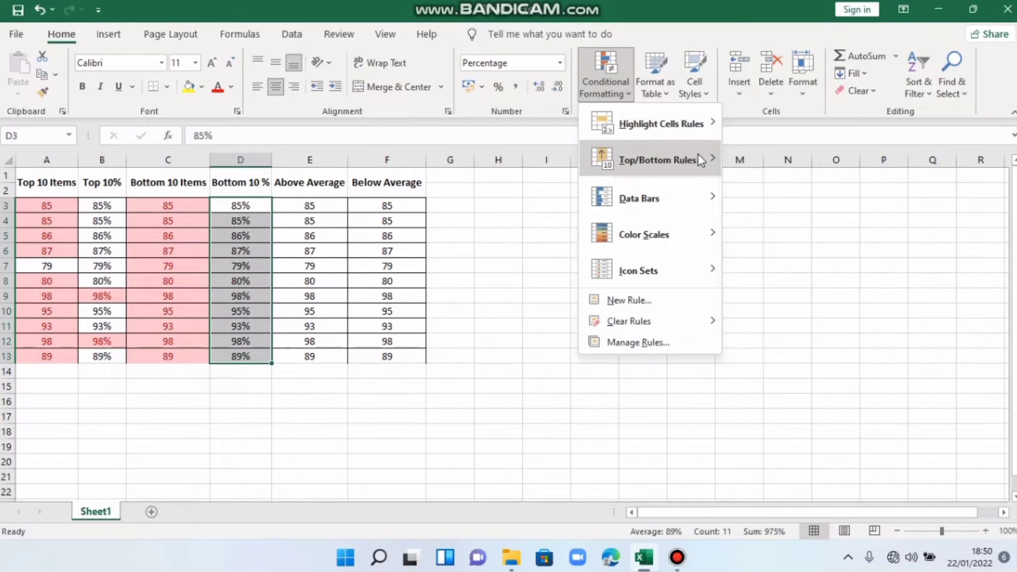
mouse_move(698, 154)
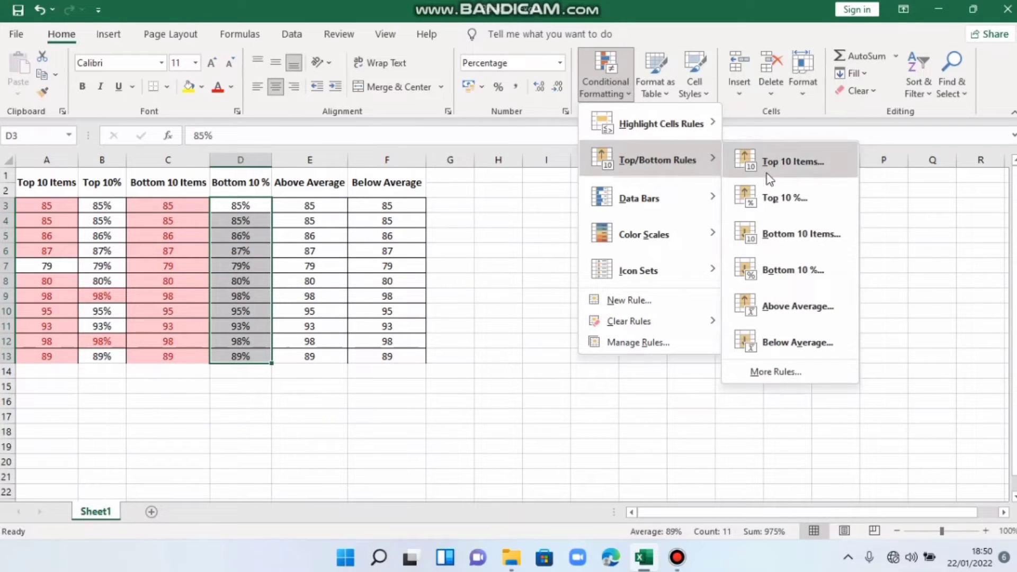
click(793, 256)
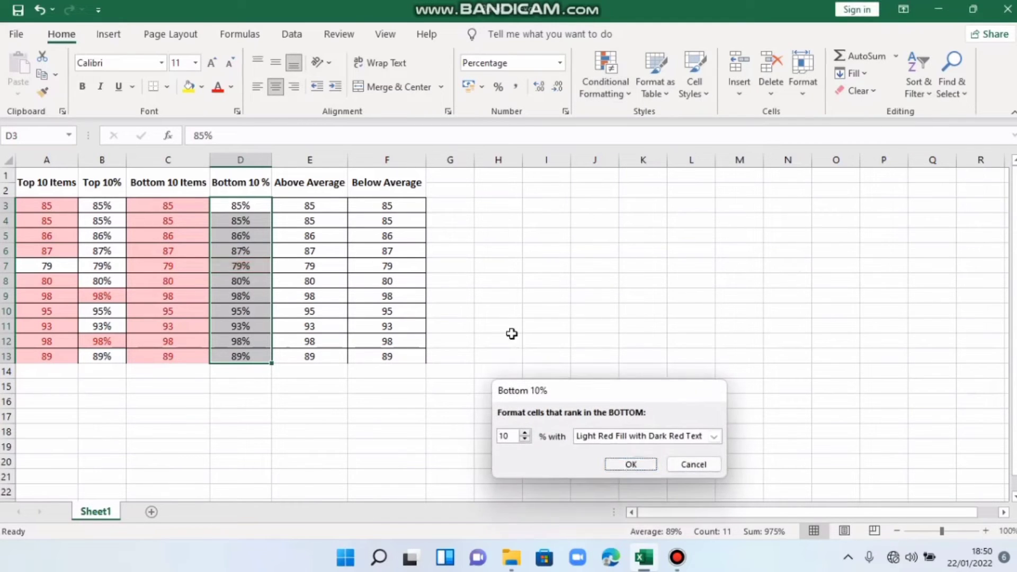
key(Return)
Highlight the above-average values in E3:E13 with a Top/Bottom rule using Light Red Fill with Dark Red Text.
click(309, 216)
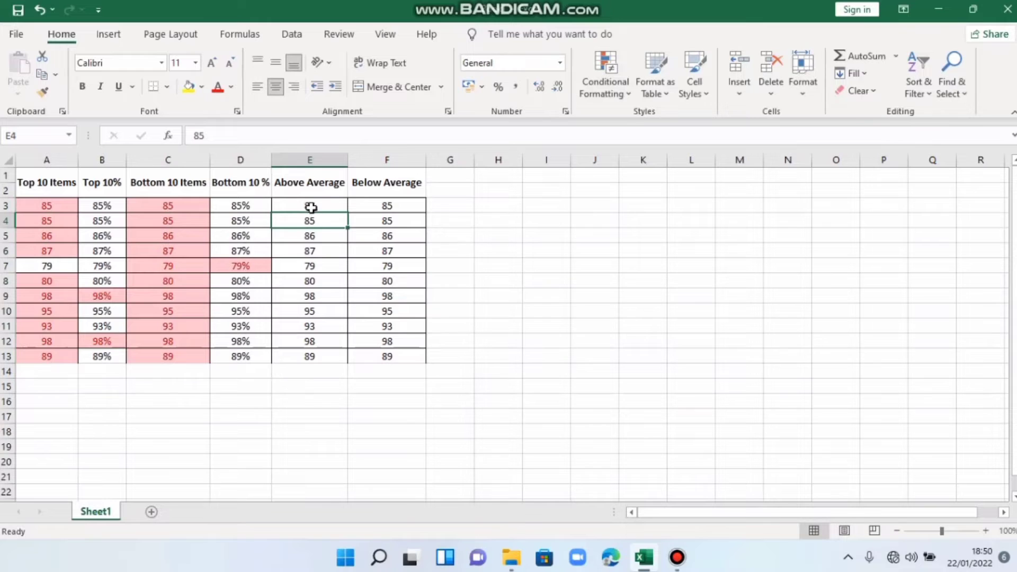
click(311, 207)
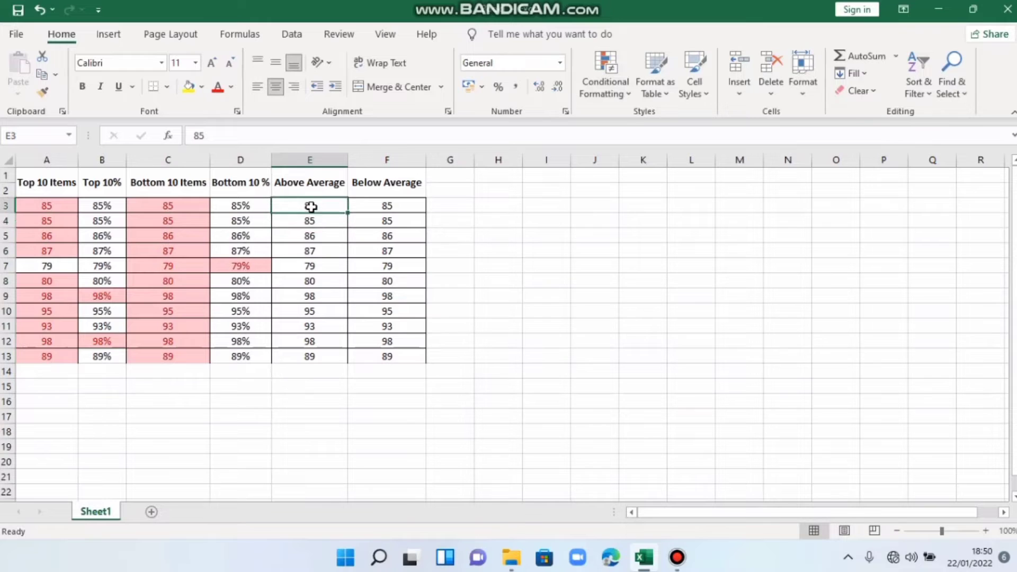
shift+click(325, 356)
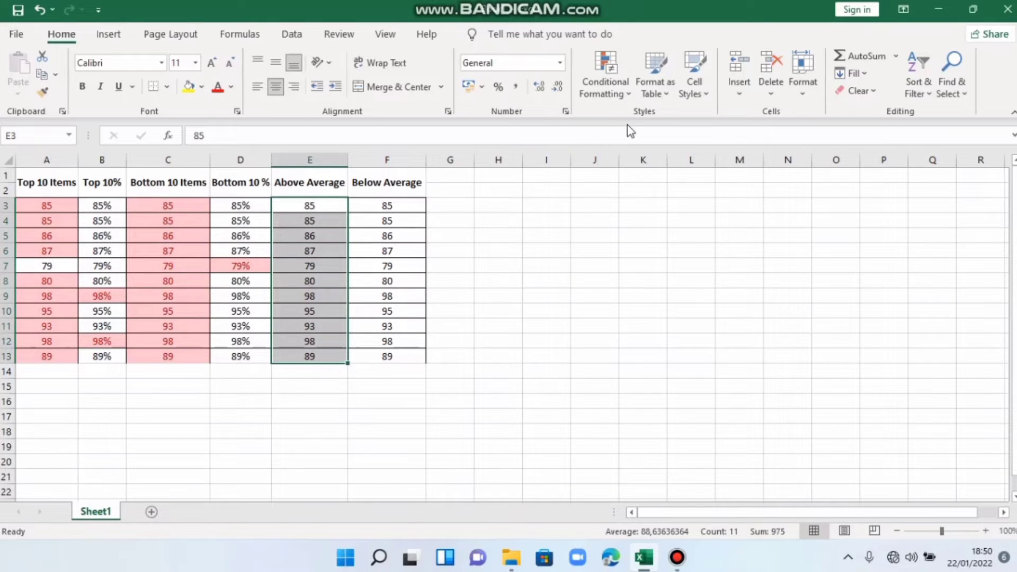
click(601, 87)
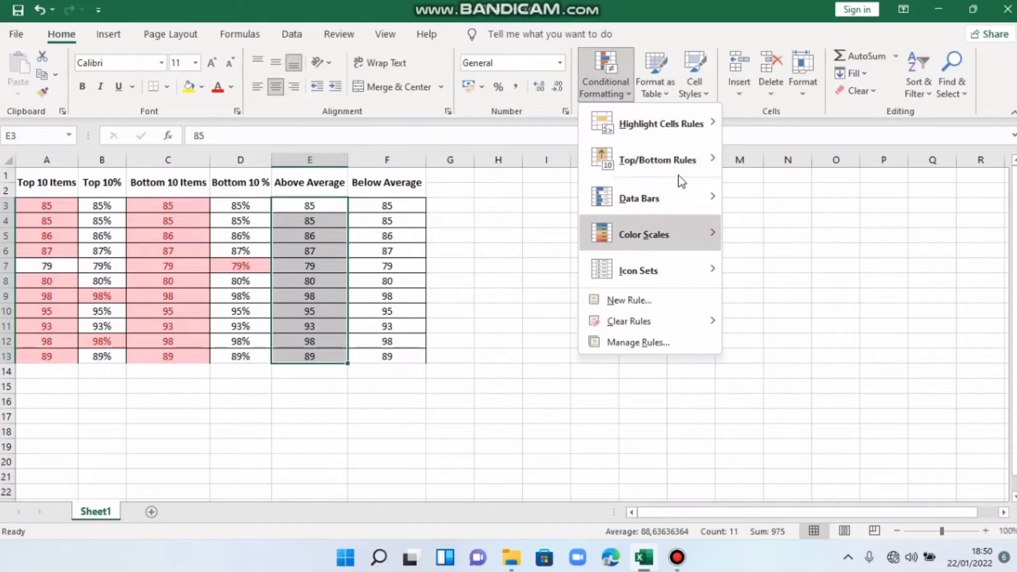
mouse_move(681, 168)
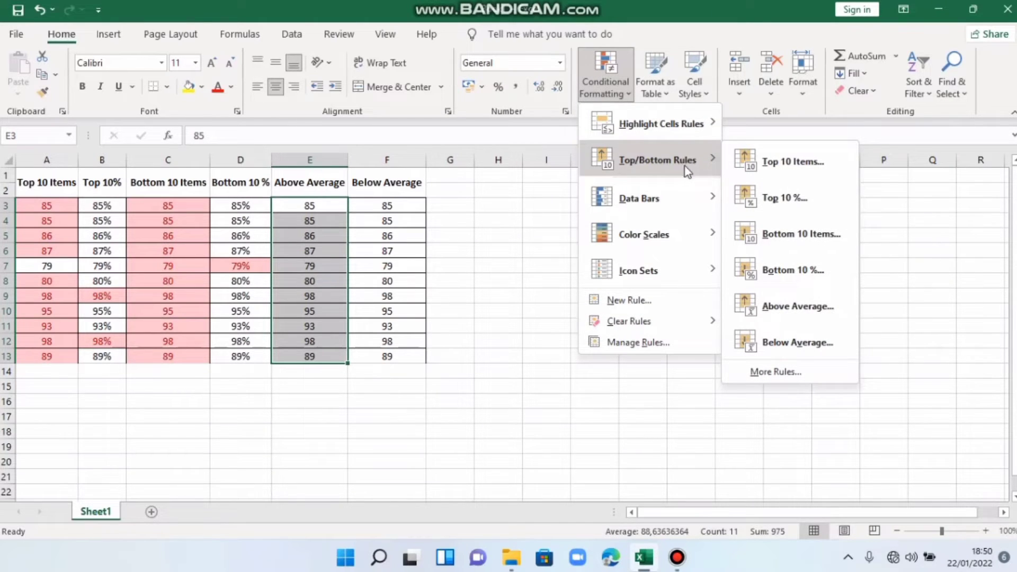
click(801, 312)
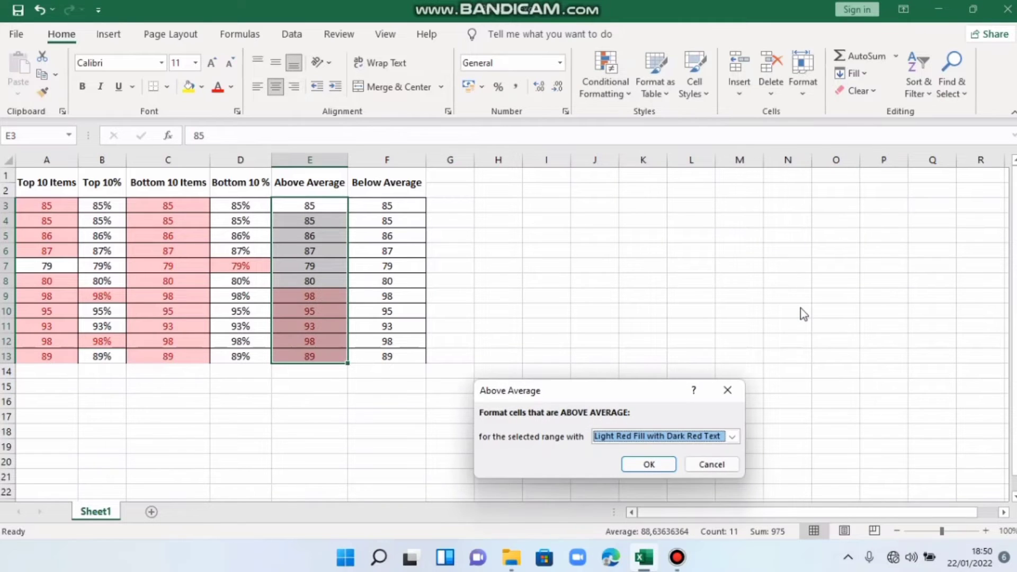
key(Return)
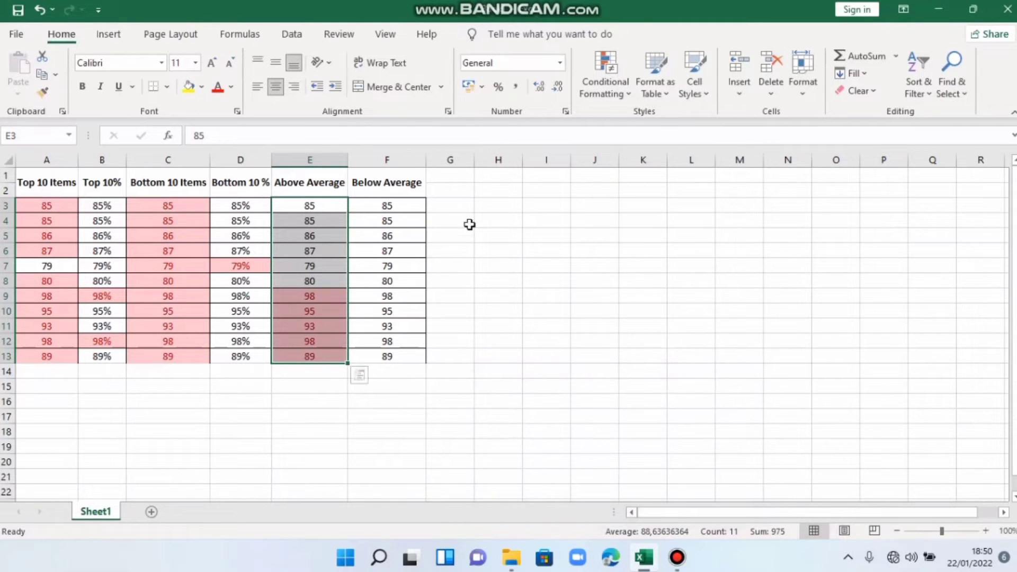
Highlight the below-average values in F3:F13 with a Top/Bottom rule using Light Red Fill with Dark Red Text.
click(423, 210)
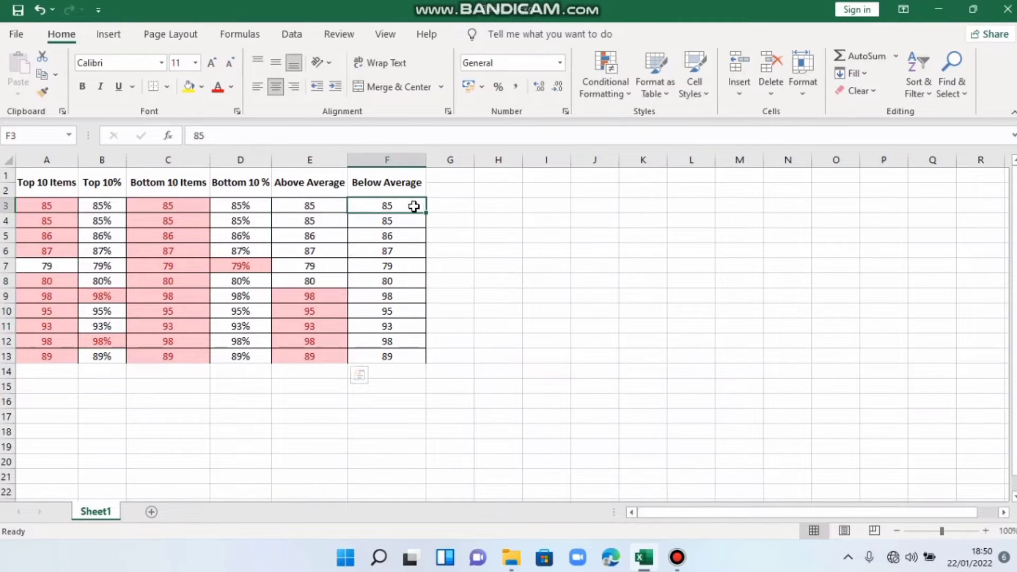
shift+click(409, 359)
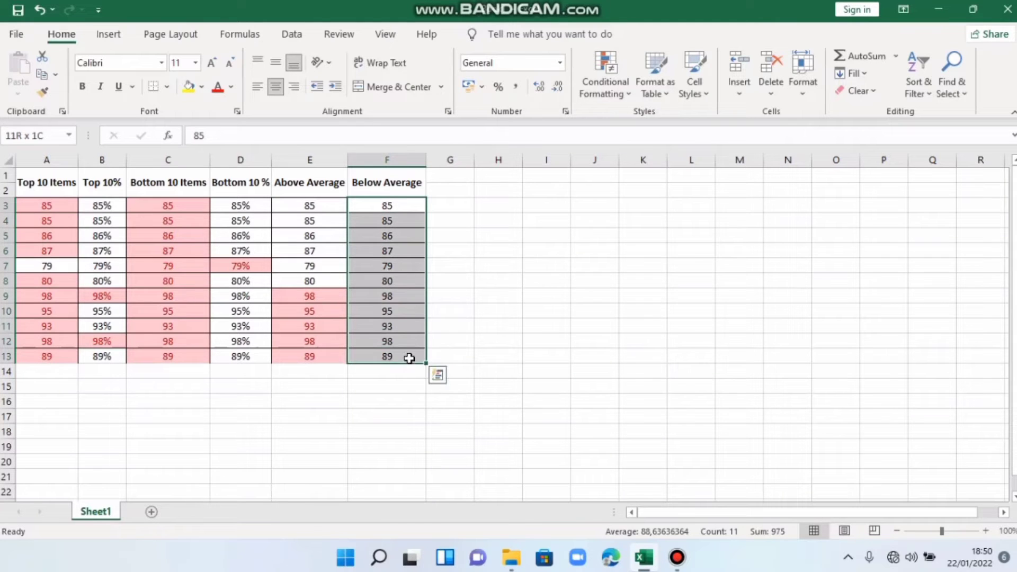
click(612, 88)
mouse_move(651, 149)
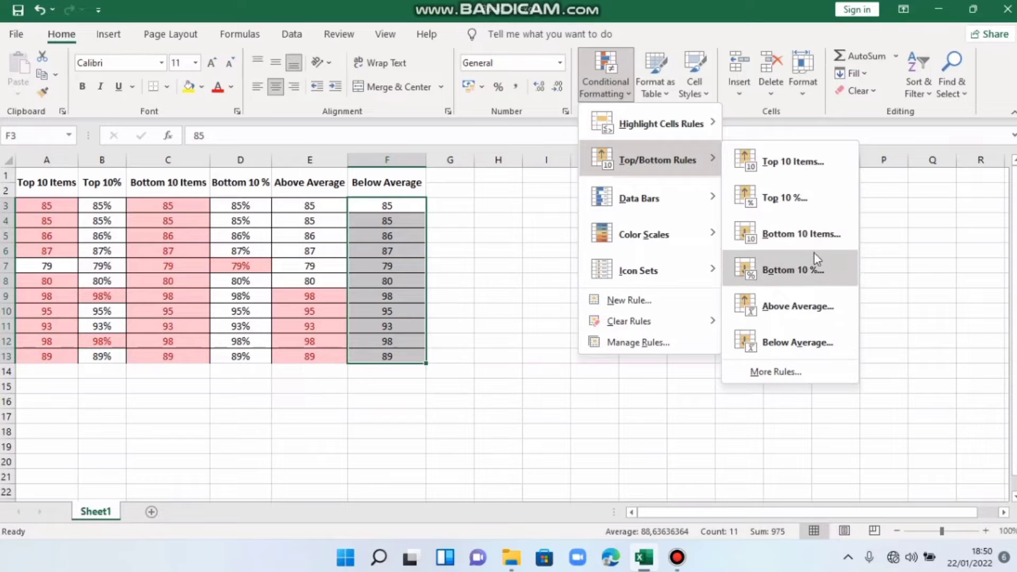
click(778, 341)
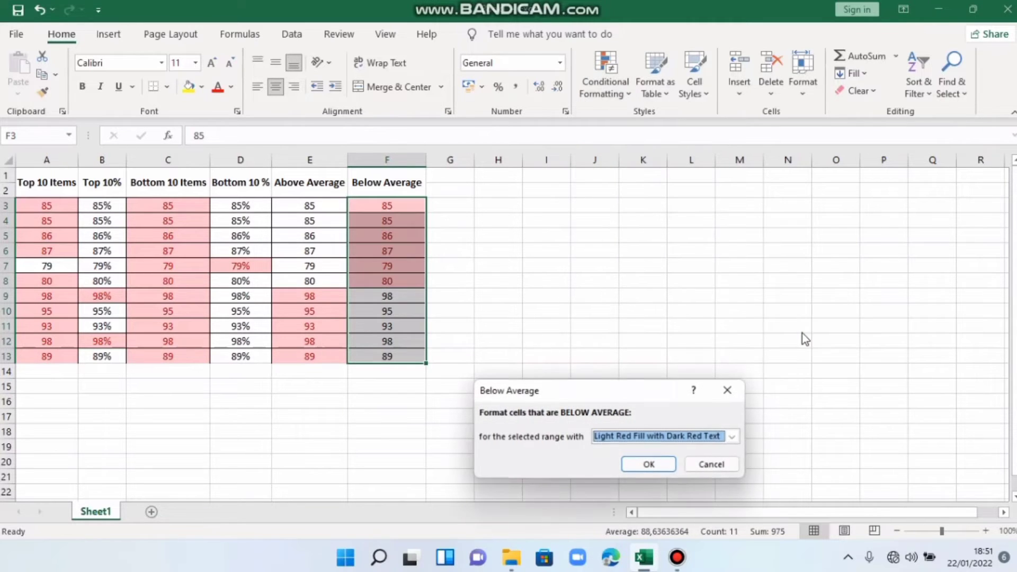
key(Return)
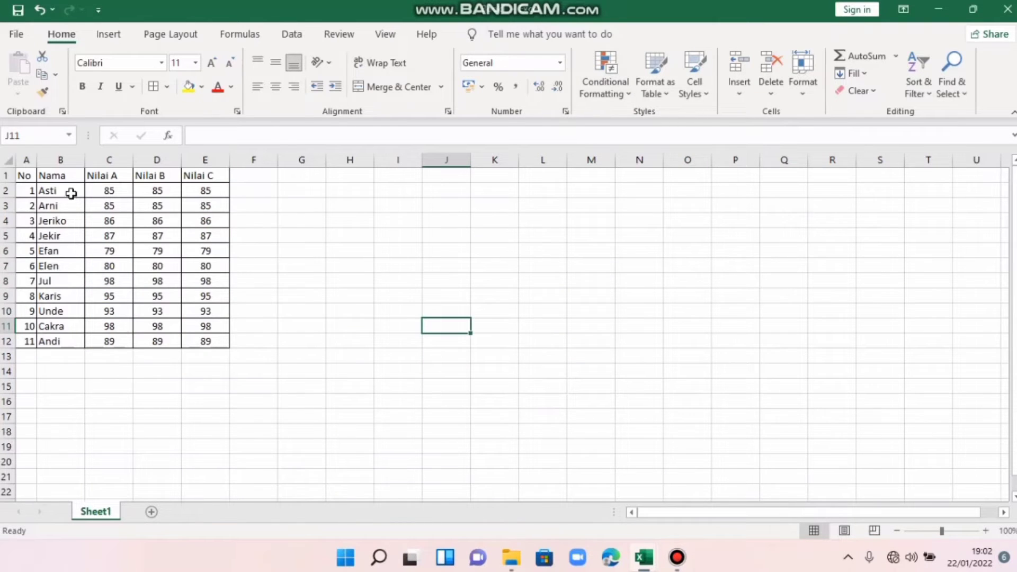
Apply blue solid-fill data bars to the Nilai A scores in C2:C12.
click(121, 194)
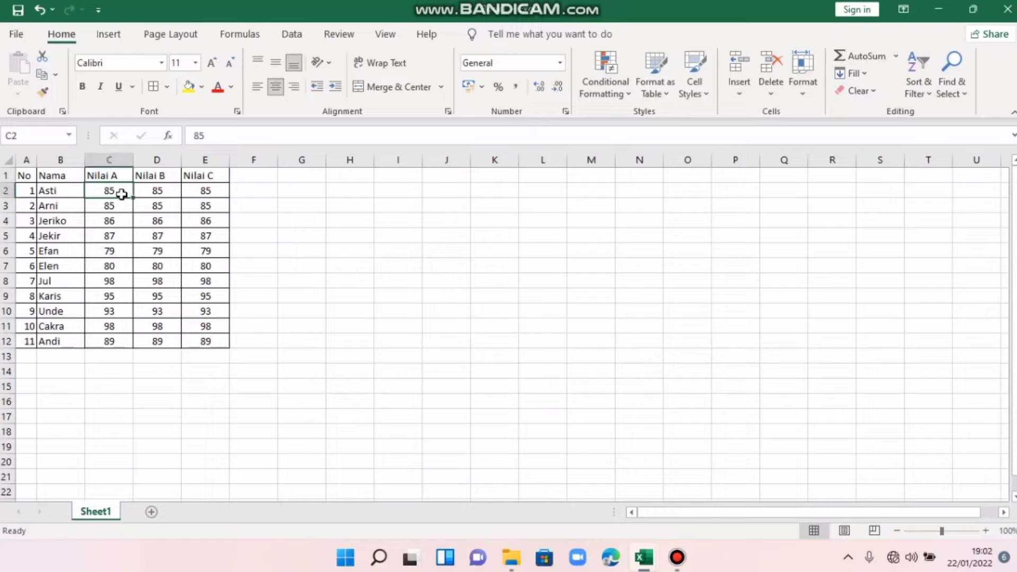
shift+click(113, 343)
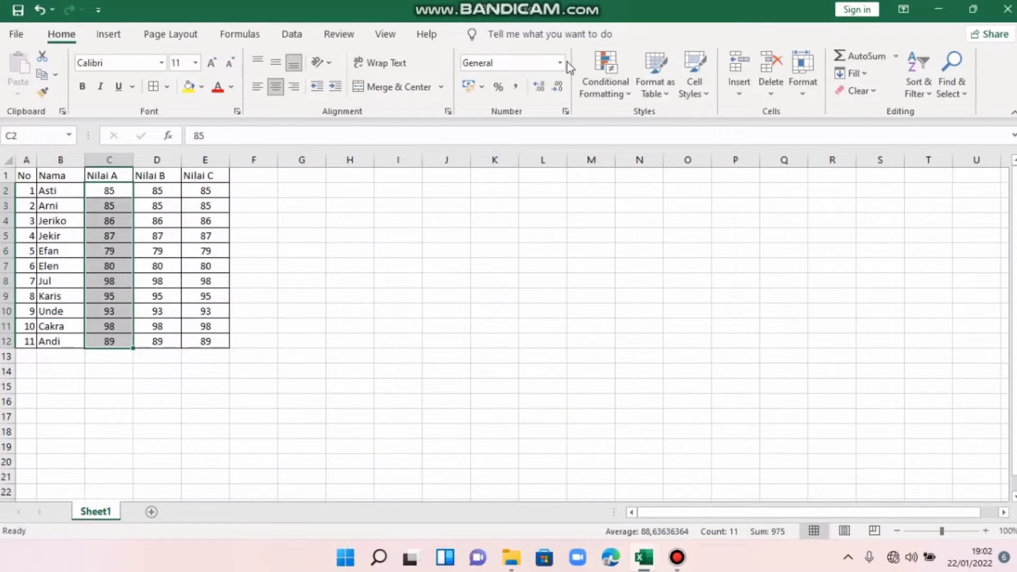
click(590, 84)
mouse_move(680, 214)
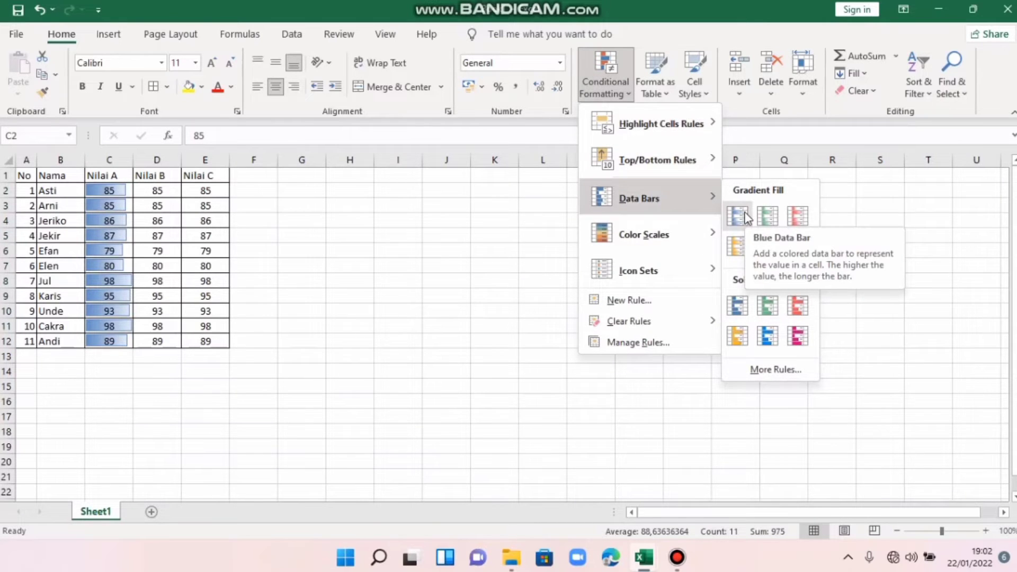
click(749, 295)
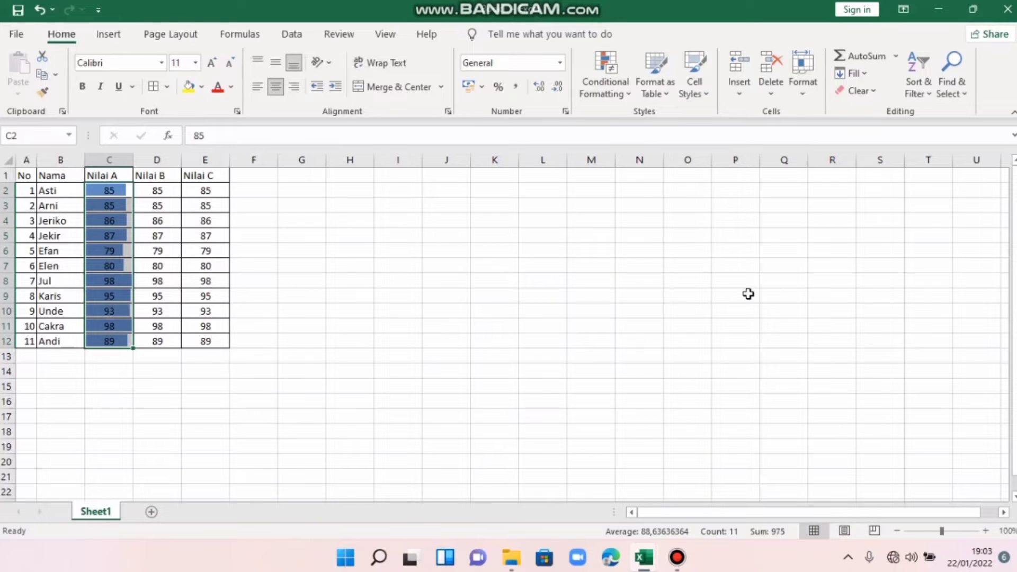
Apply the green-yellow two-color scale to the Nilai B scores in D2:D12.
click(160, 194)
drag(177, 332, 177, 340)
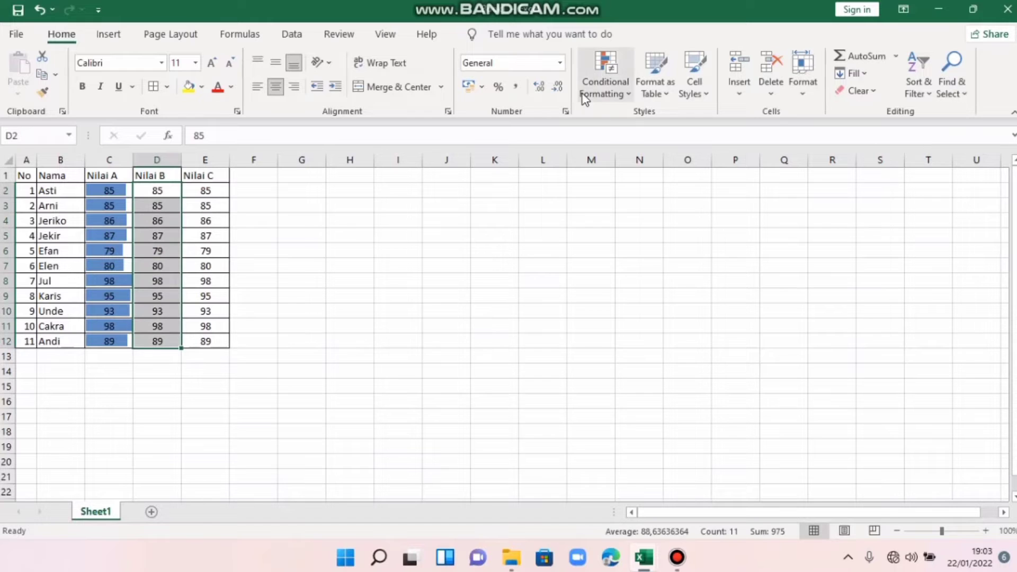
click(604, 89)
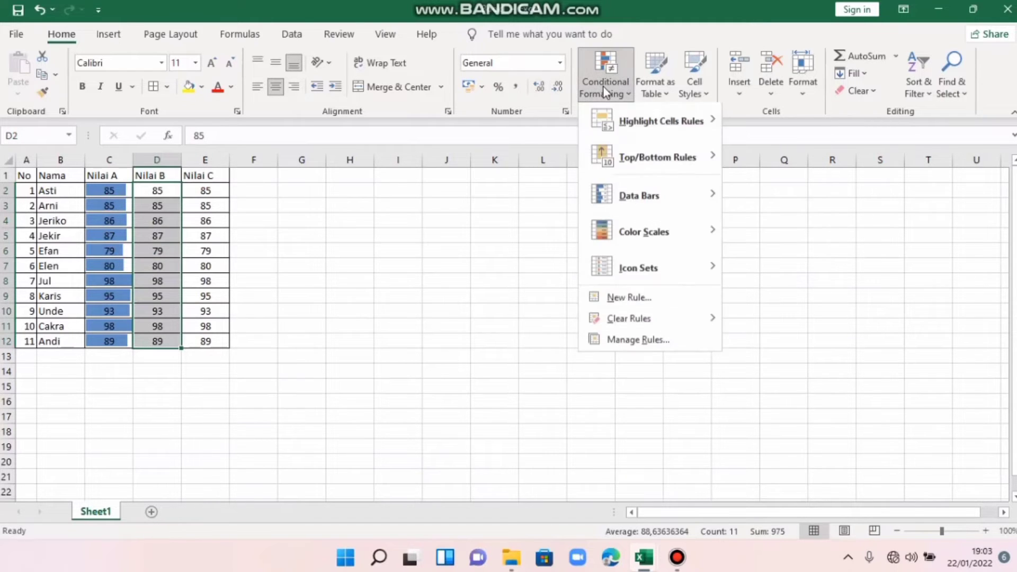
mouse_move(686, 233)
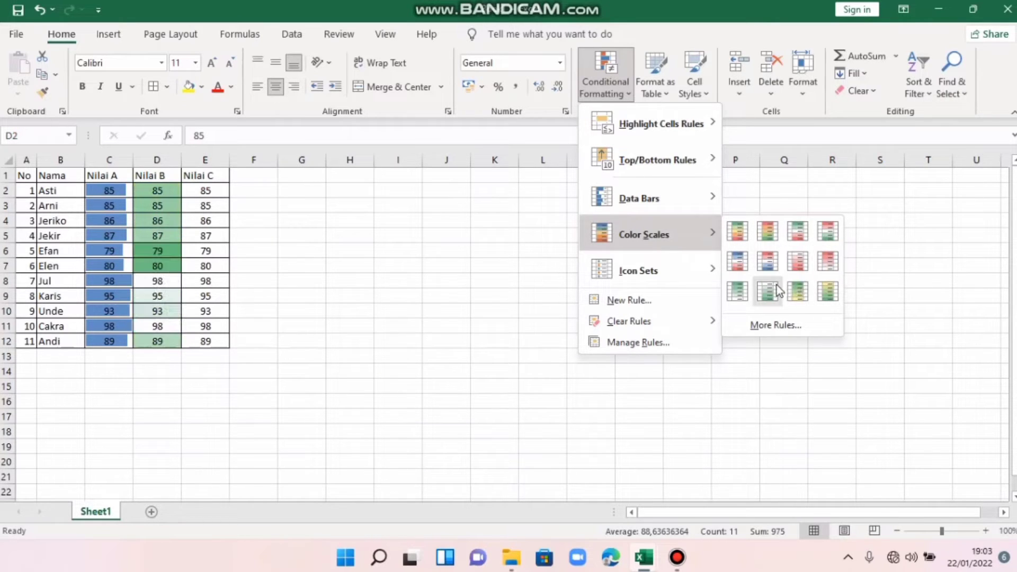
click(796, 288)
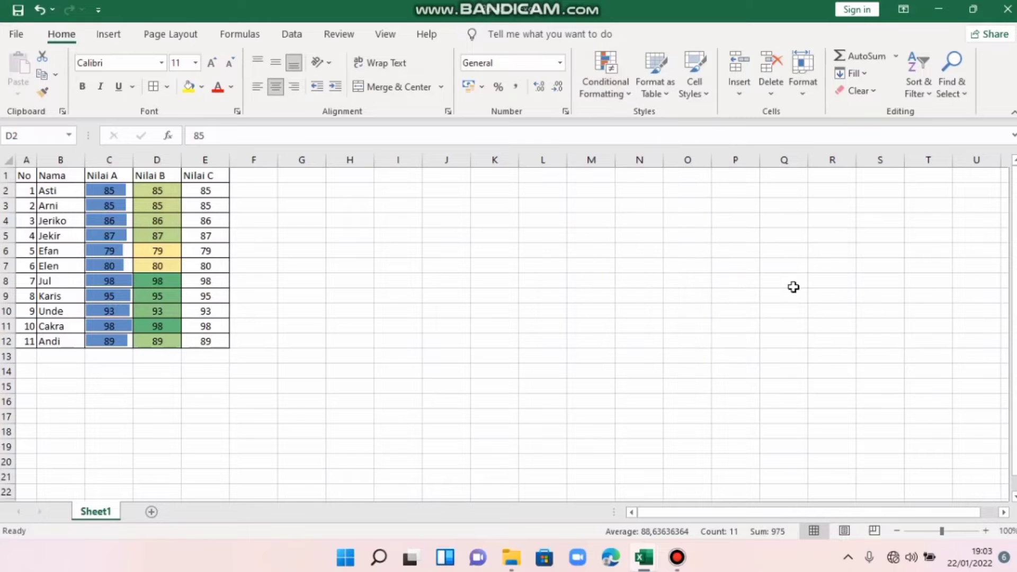
Apply the directional icon set with three colored arrows to the Nilai C scores in E2:E12.
click(200, 191)
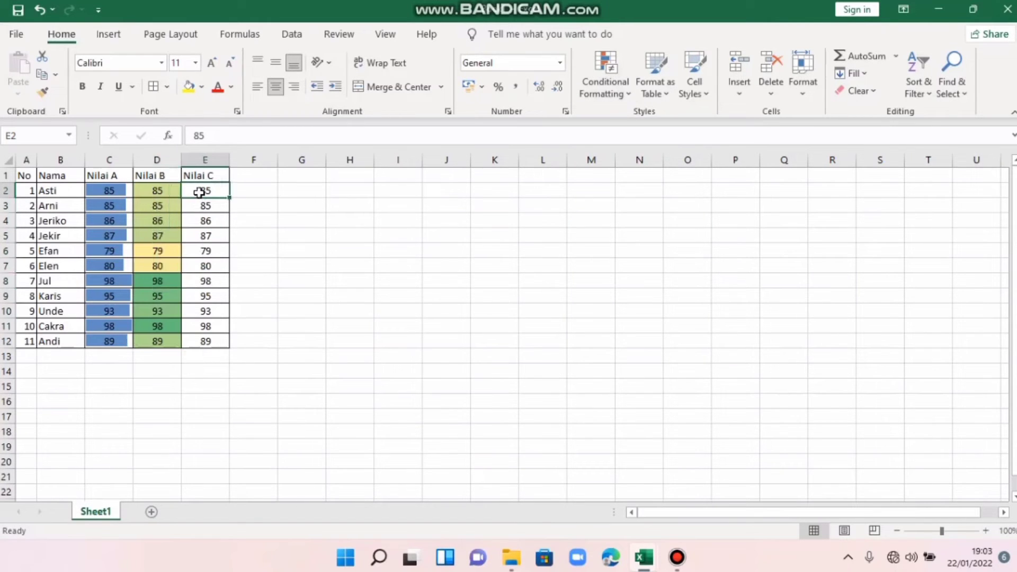
shift+click(222, 341)
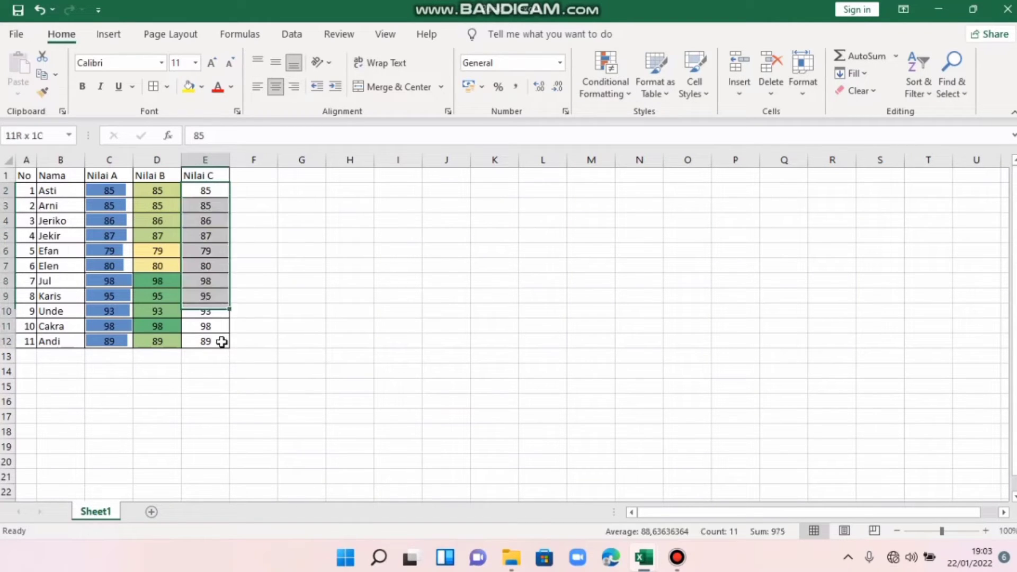
click(609, 78)
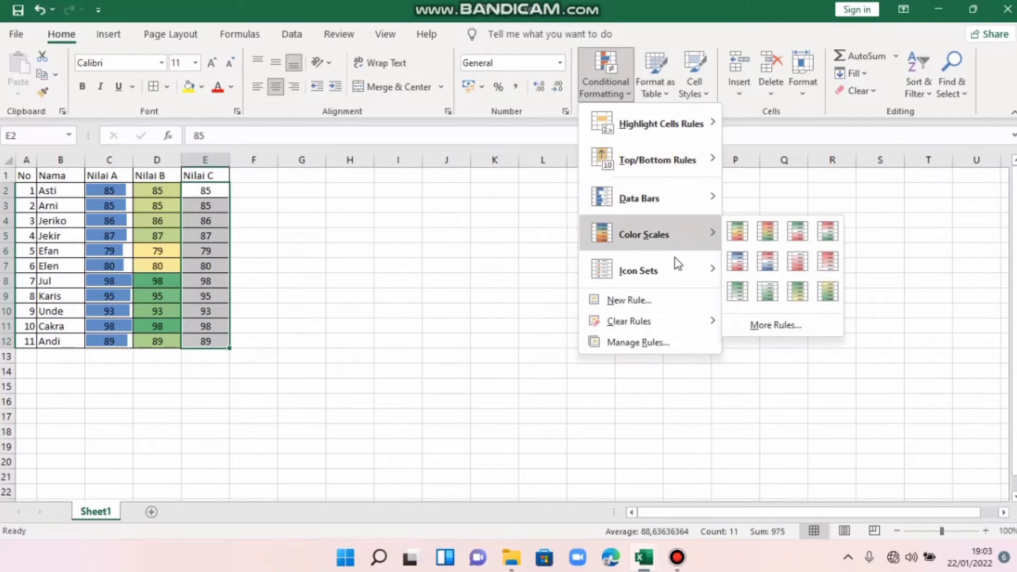
mouse_move(676, 267)
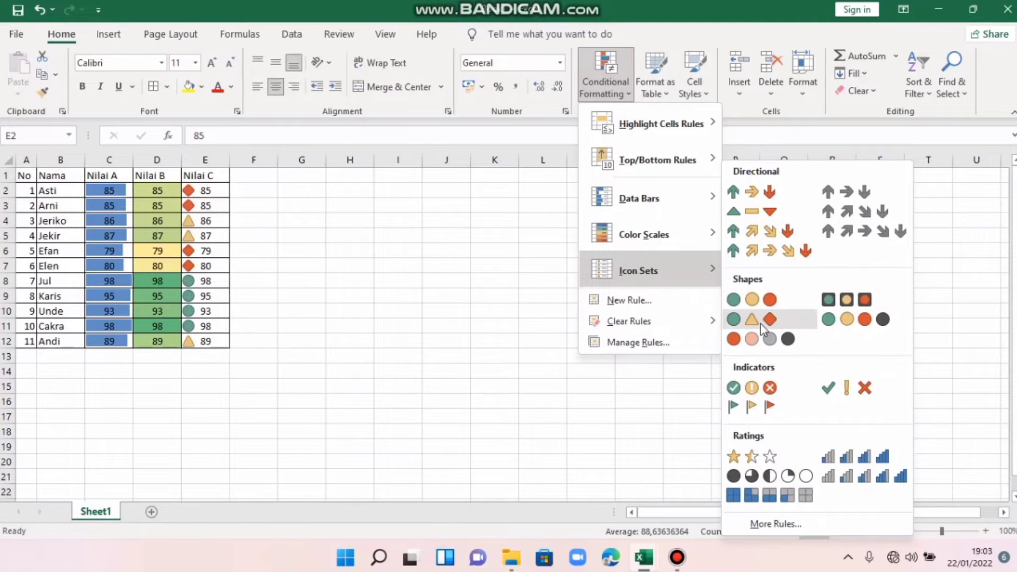
click(771, 199)
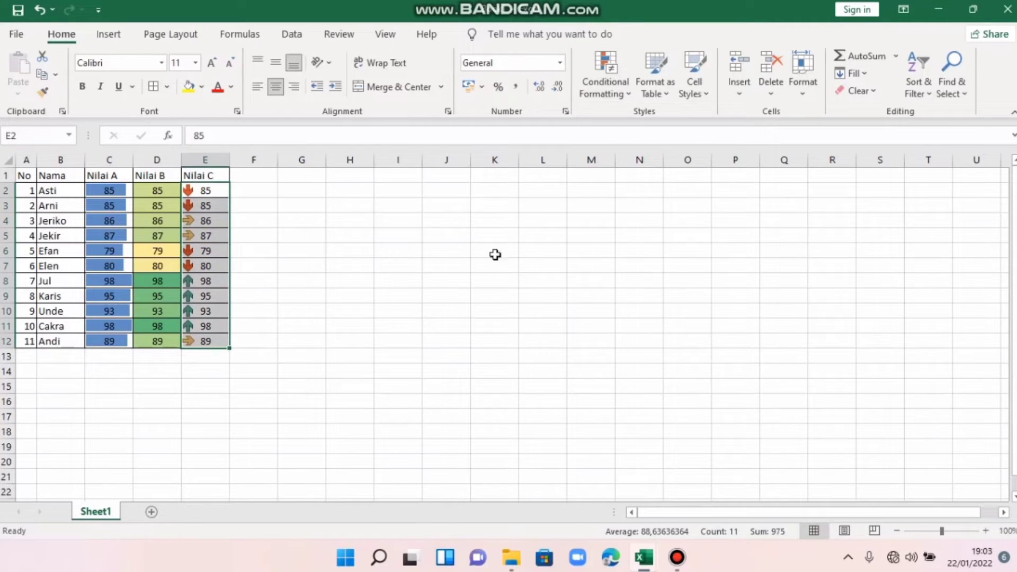
Try a new rule on A1:E12 that formats all cells by value with an orange-to-yellow 2-Color Scale.
click(677, 557)
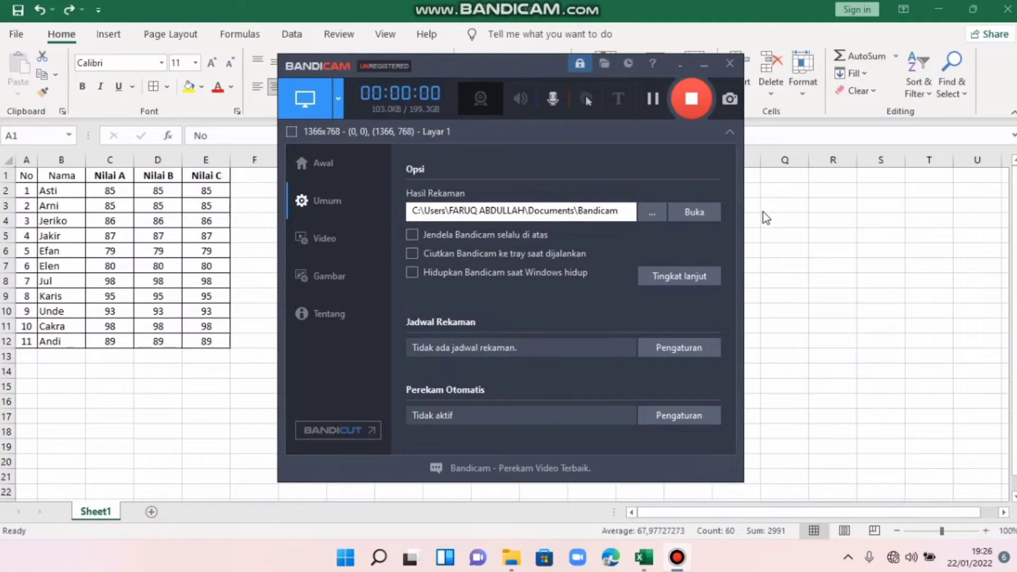
click(762, 212)
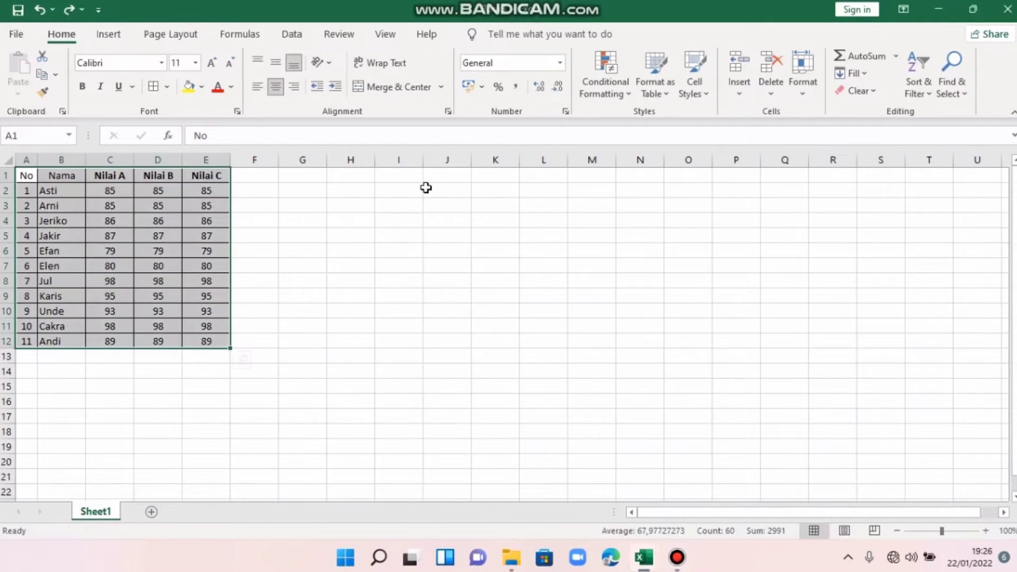
click(585, 95)
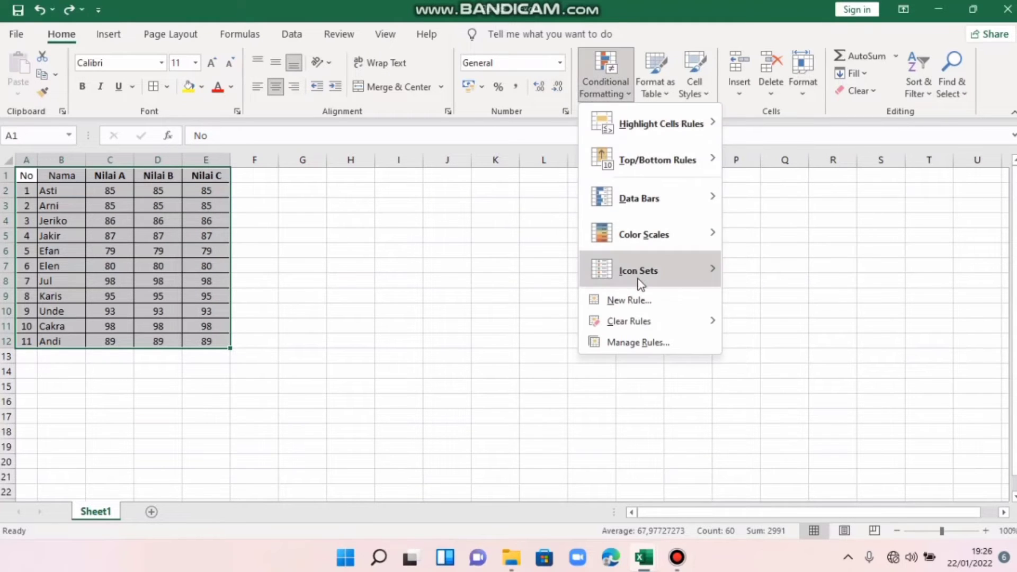
click(641, 303)
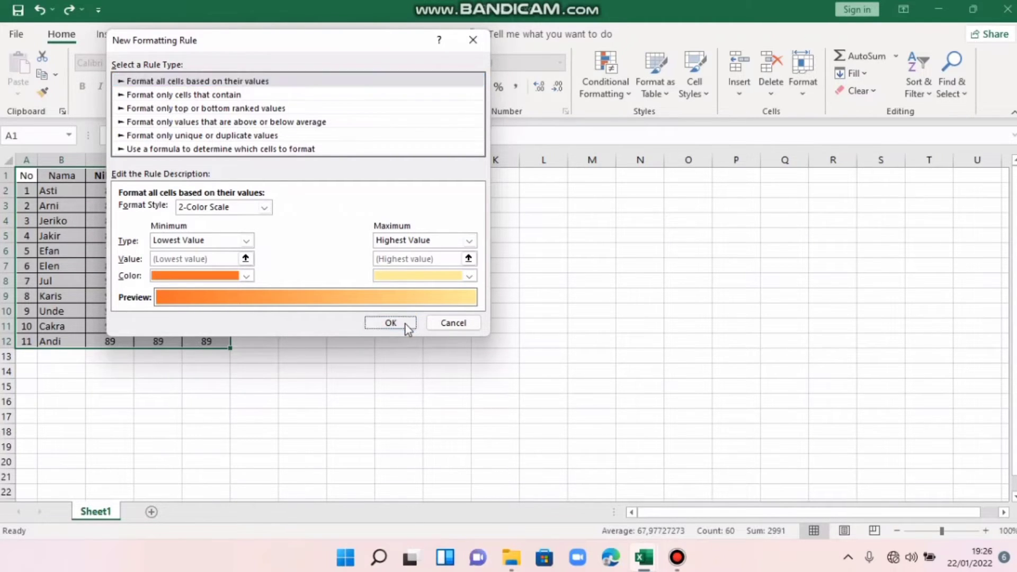
click(390, 323)
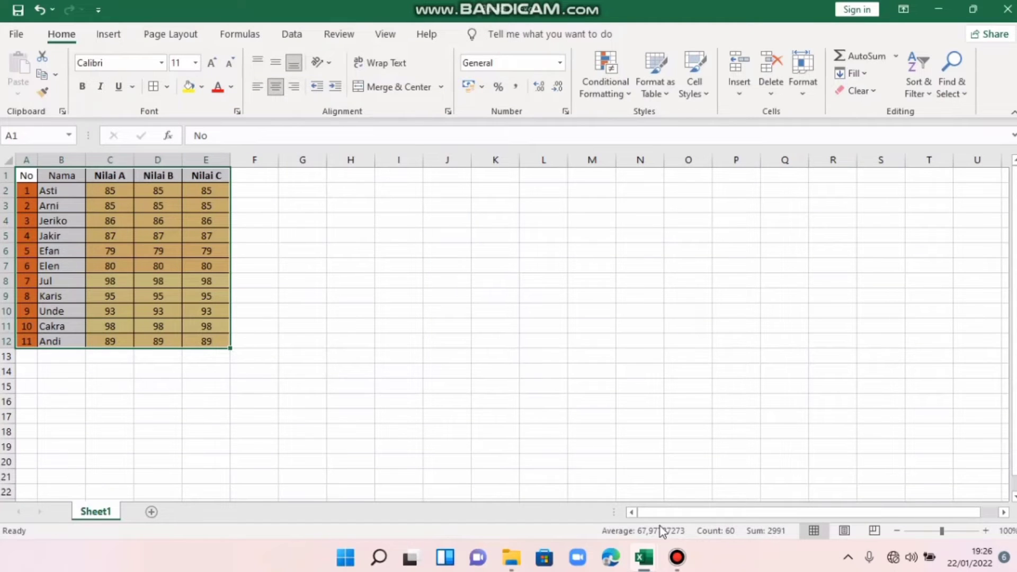
Create a formatting rule for the whole score table A1:E12 using a 2-Color Scale from lowest to highest value.
click(677, 557)
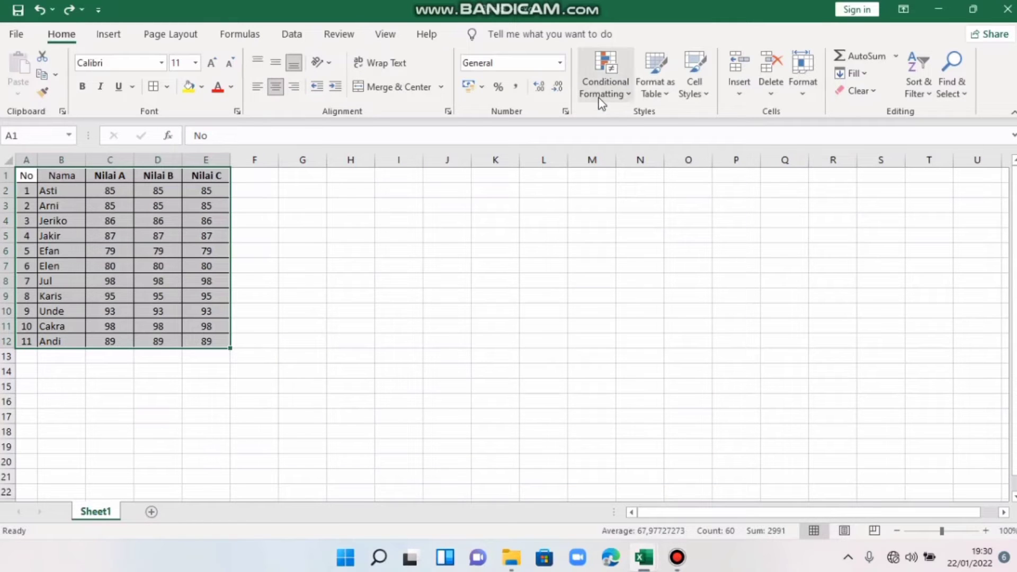
click(601, 96)
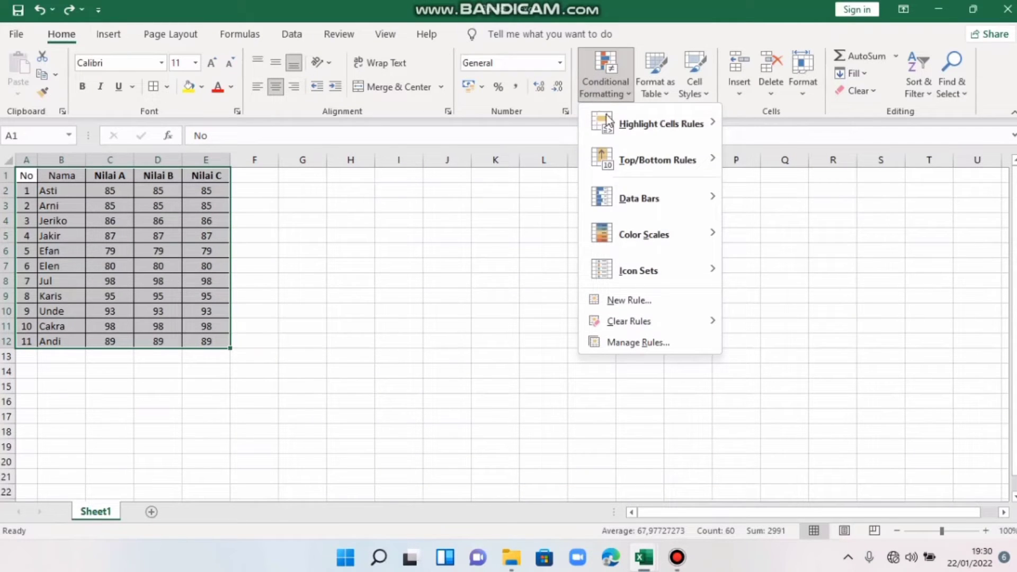
click(685, 306)
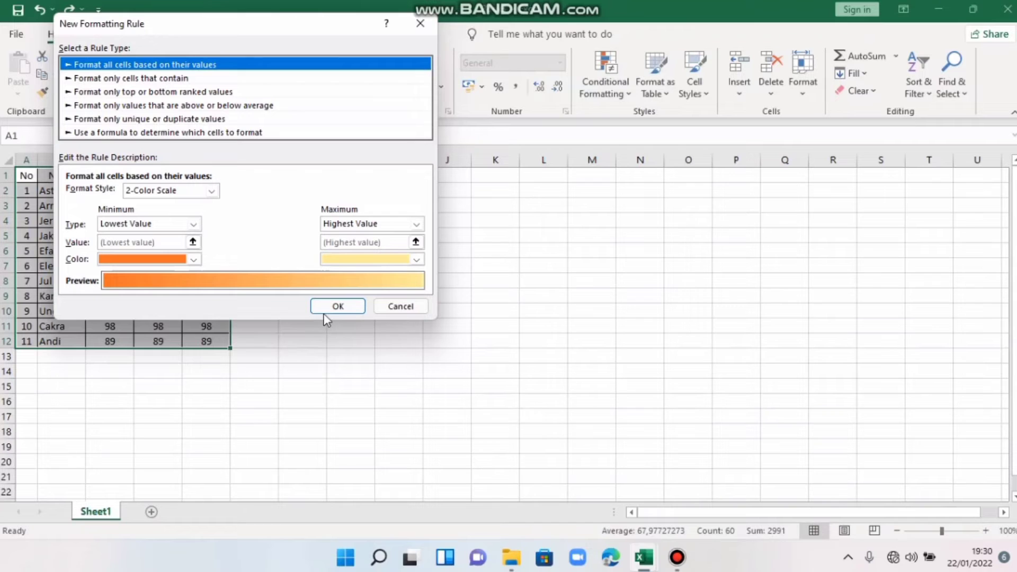
click(337, 306)
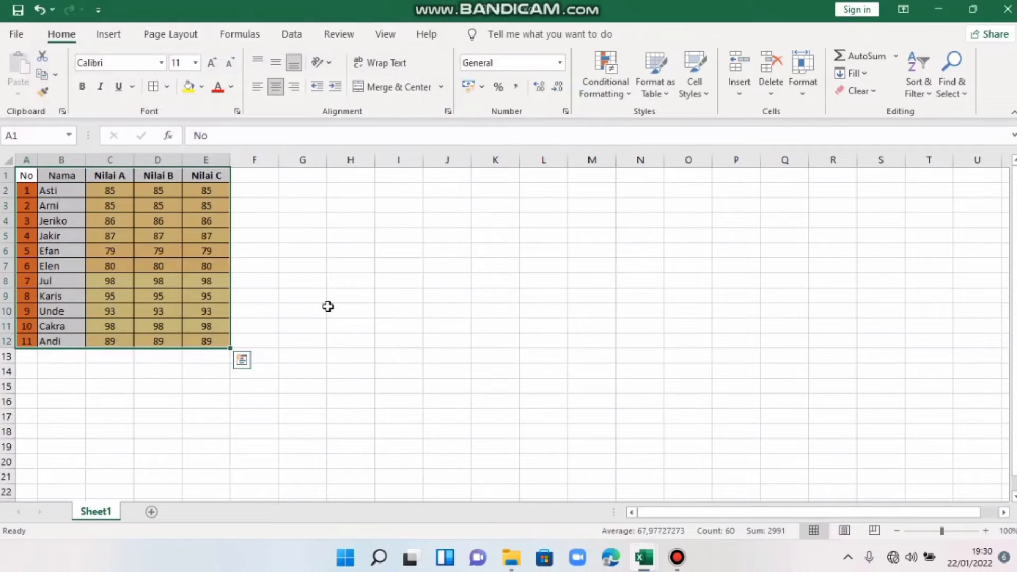
Clear the conditional formatting rules from the selected score table cells A1:E12.
click(614, 98)
mouse_move(679, 320)
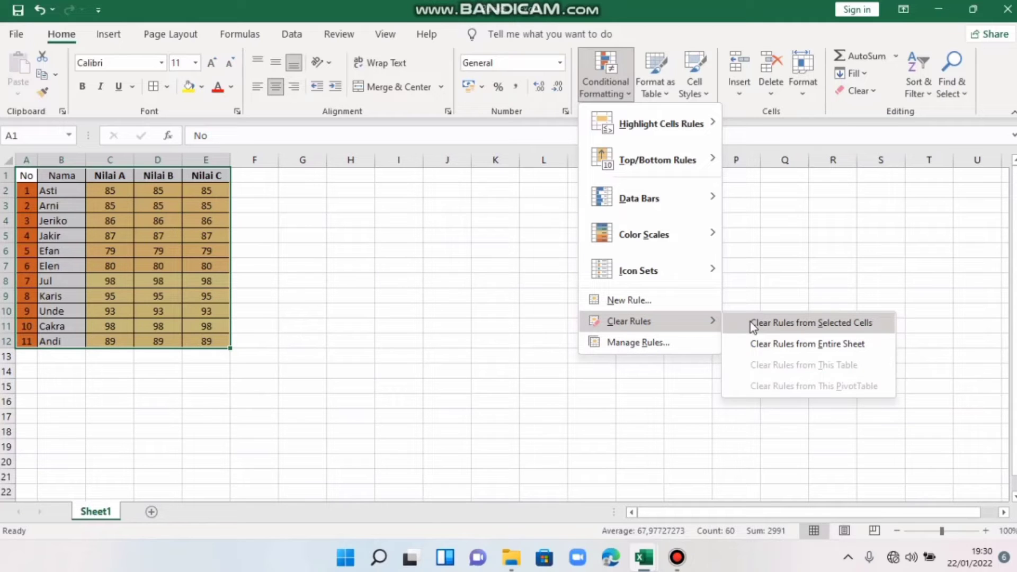
click(750, 322)
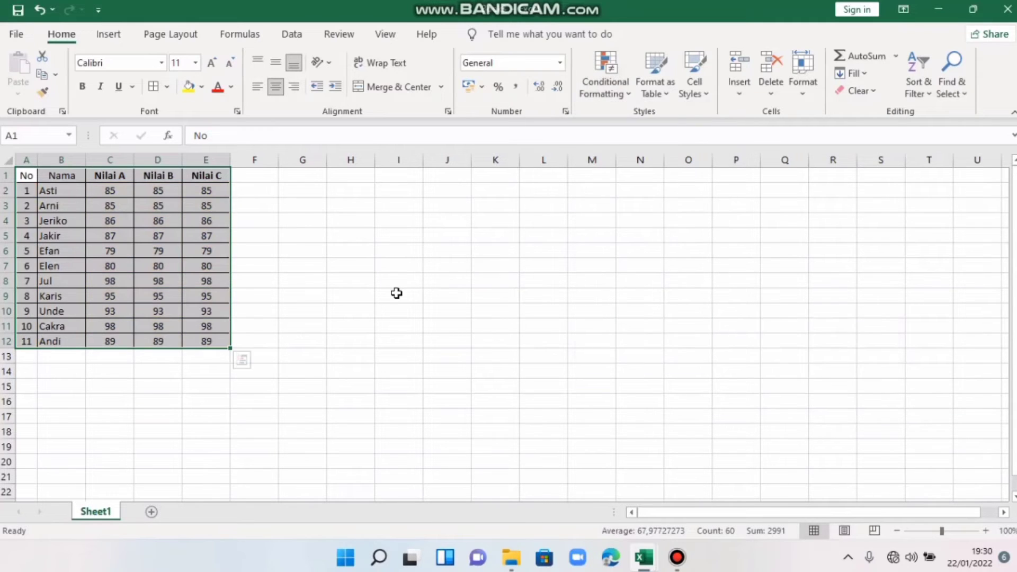
click(397, 293)
Format A1:F13 as a table with the light gray gridded style, leaving the option for existing headers off.
click(676, 556)
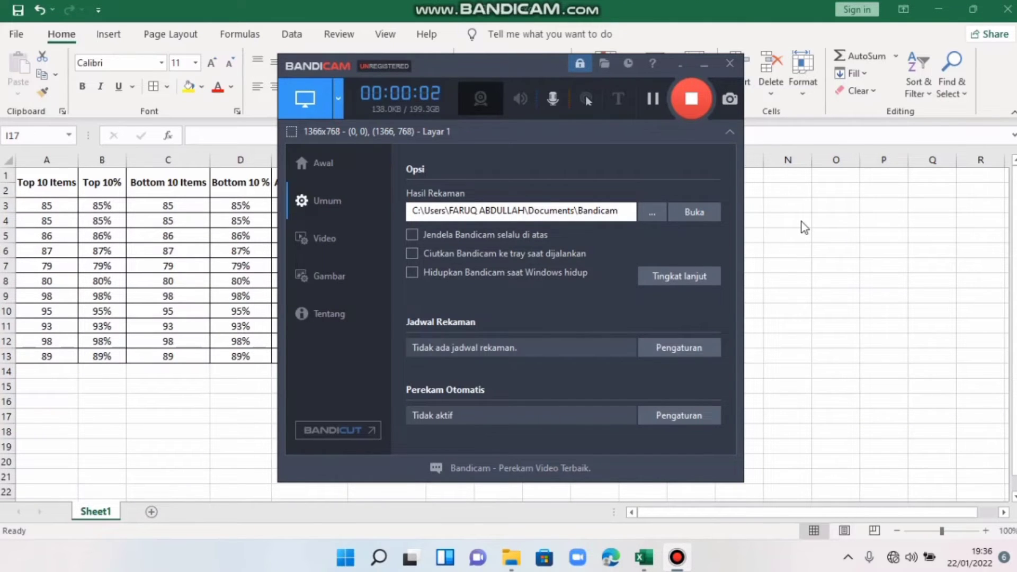
click(801, 221)
drag(41, 190, 370, 362)
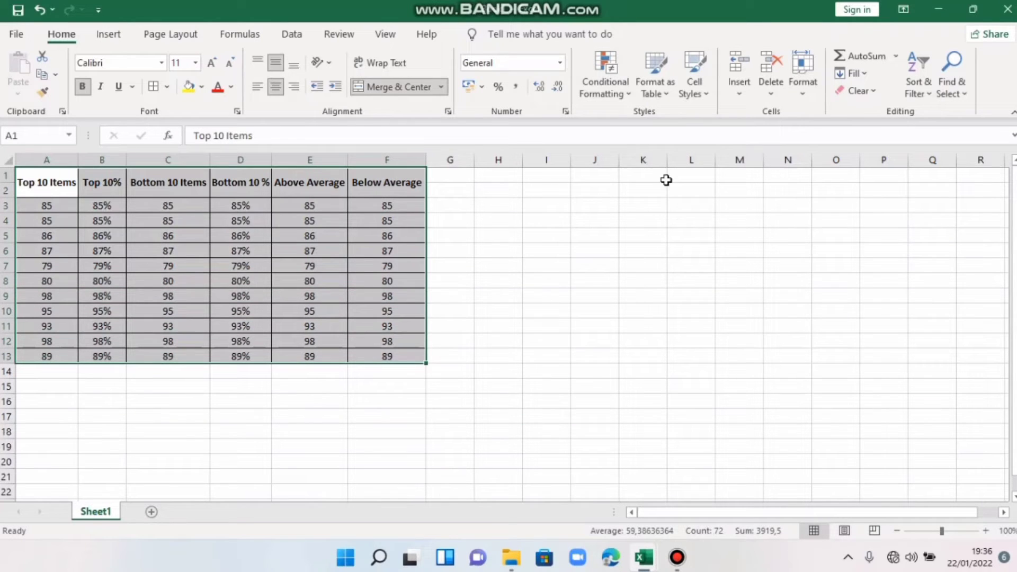
click(669, 95)
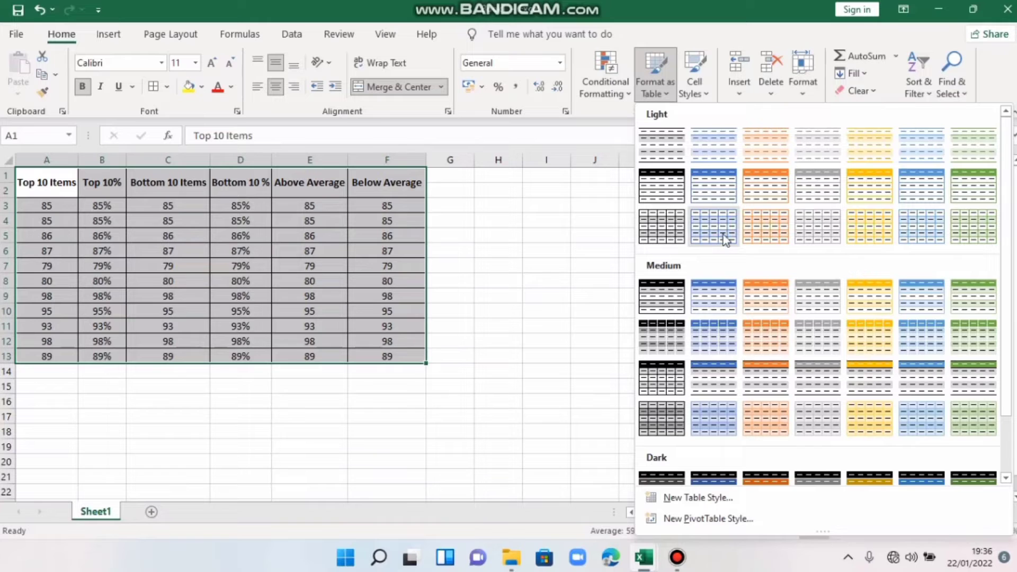
click(832, 239)
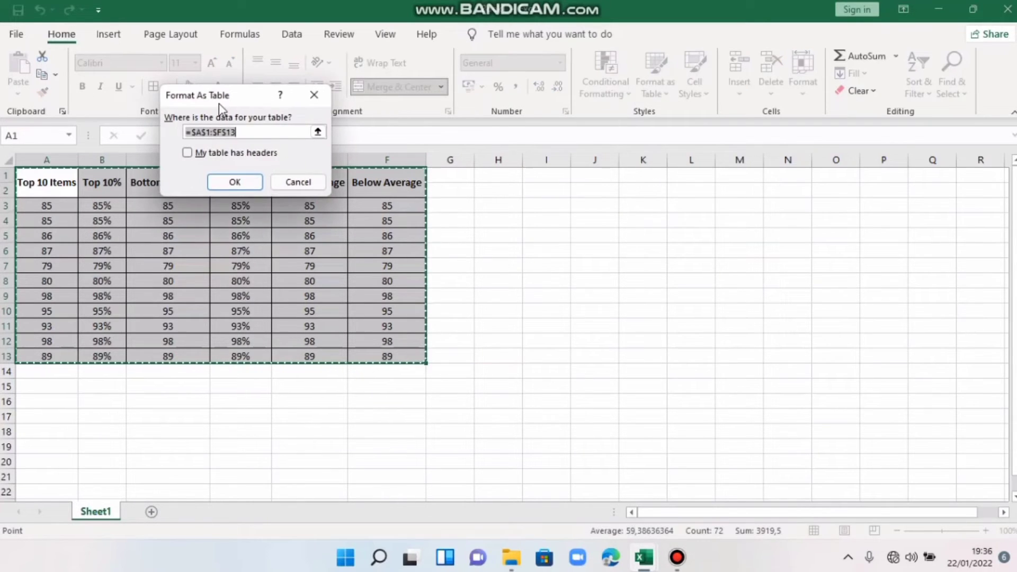
key(Return)
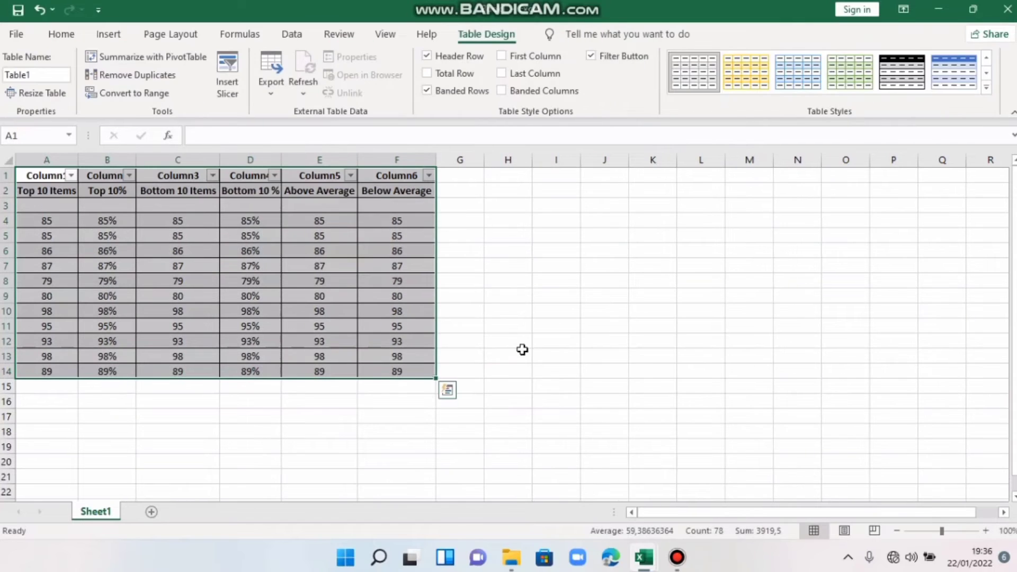
drag(522, 354, 520, 330)
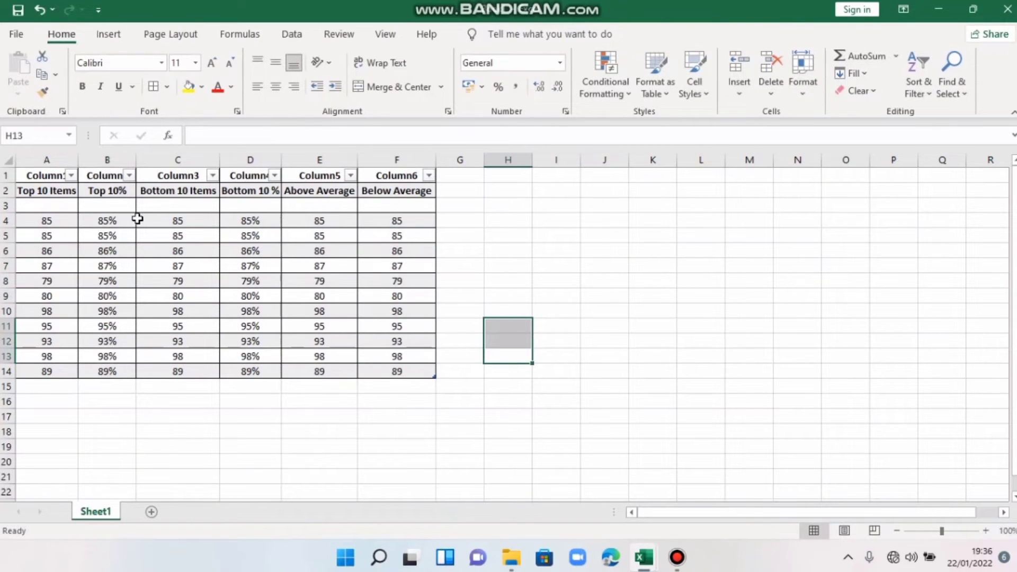
Apply the Accent4 themed cell style to cell E9 in the Above Average column.
click(316, 298)
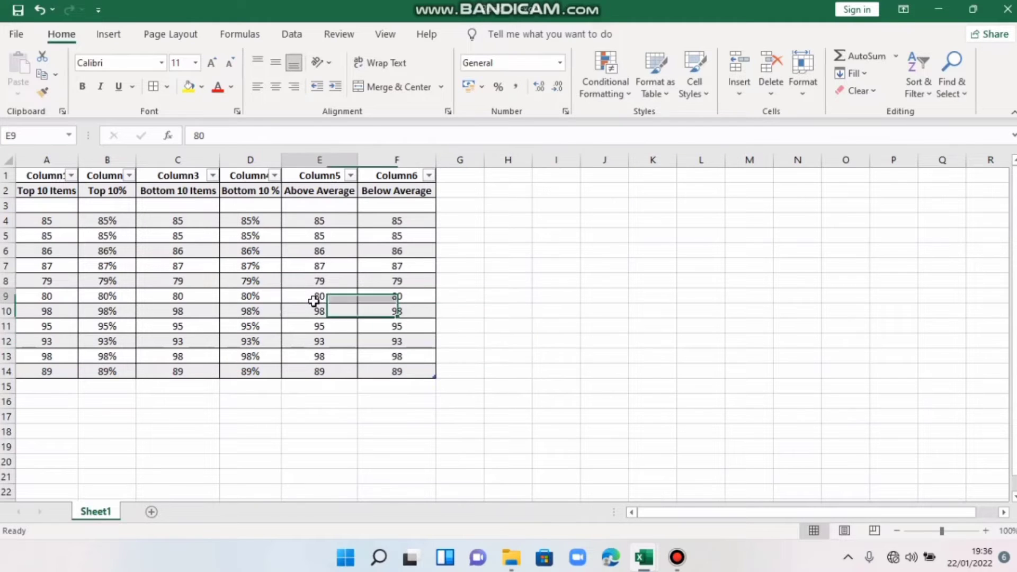
click(112, 35)
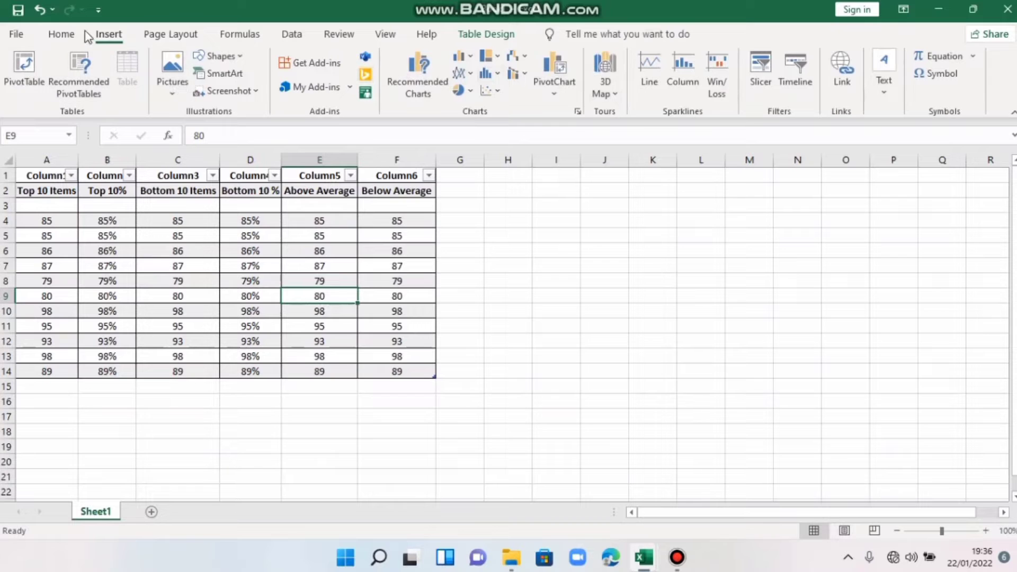
click(61, 33)
click(655, 90)
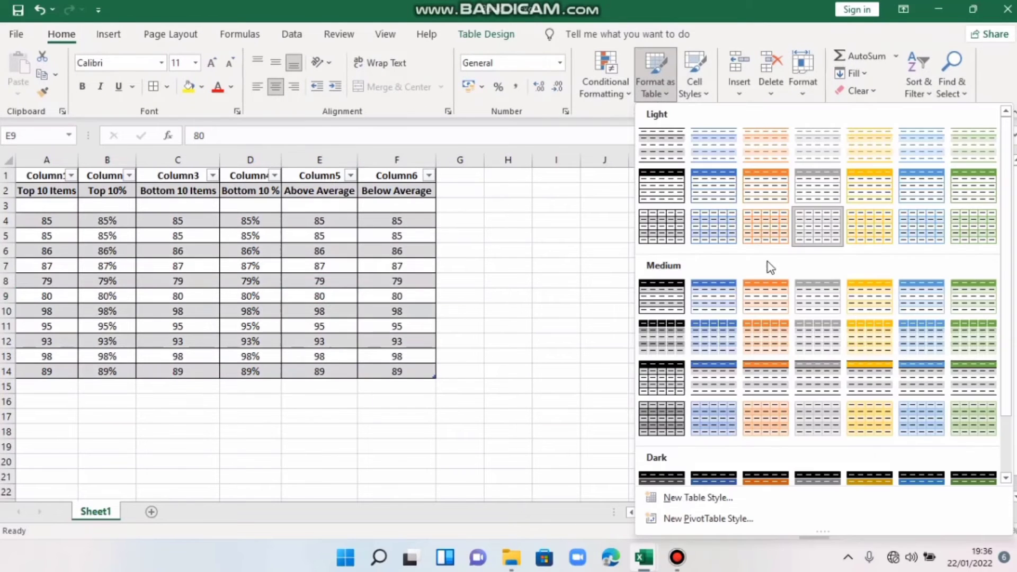
click(694, 84)
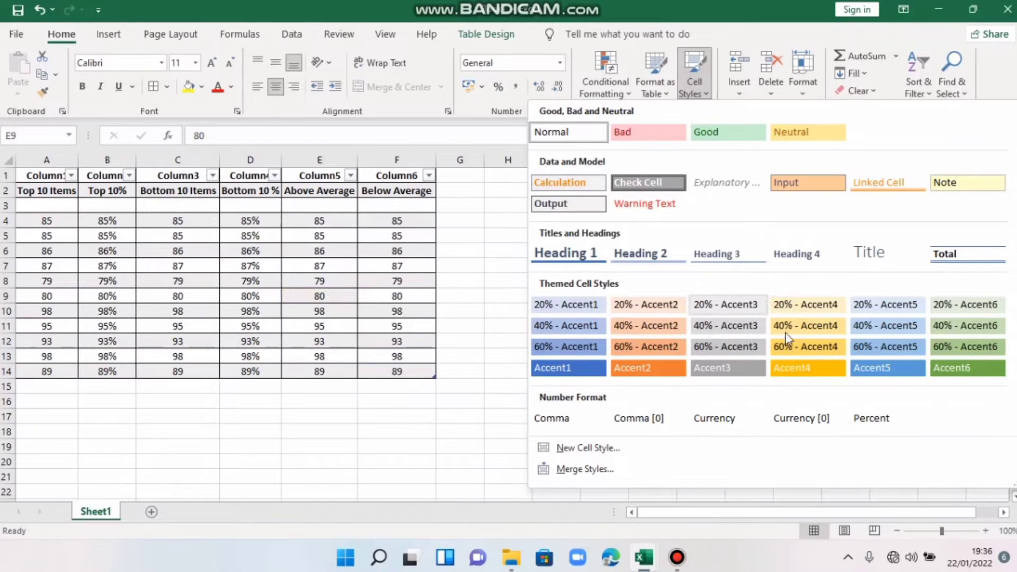
click(794, 362)
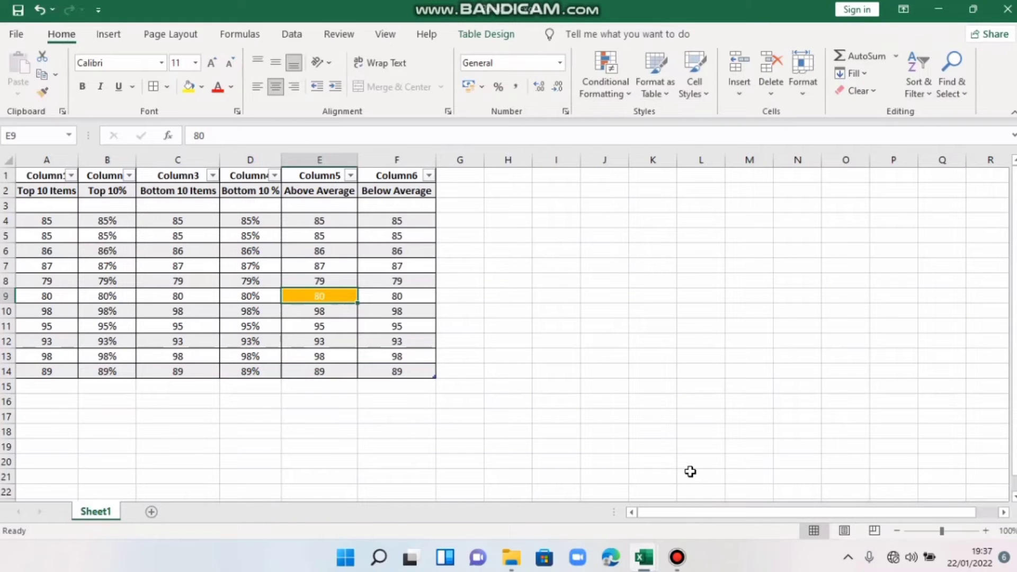
click(681, 550)
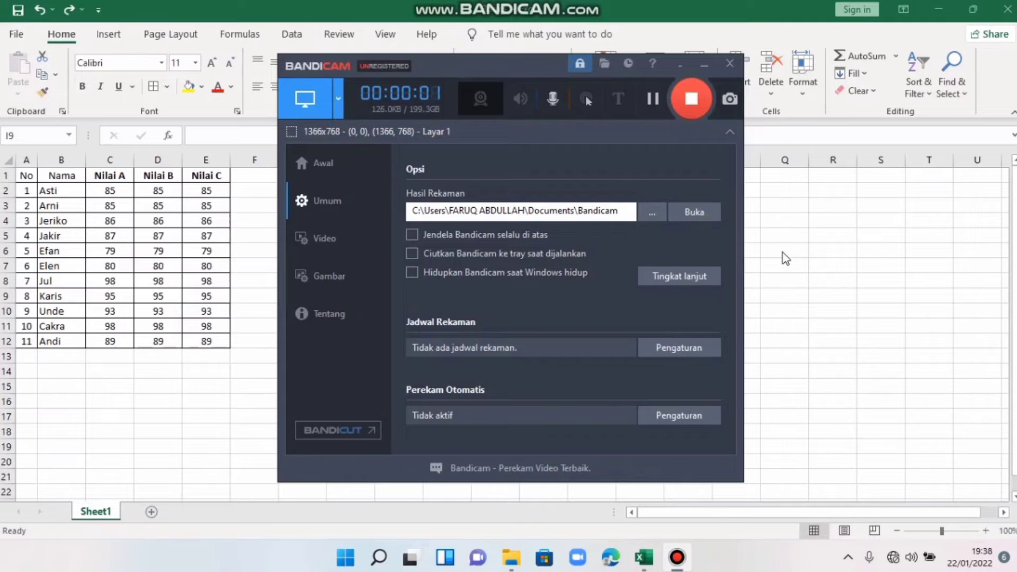
click(784, 256)
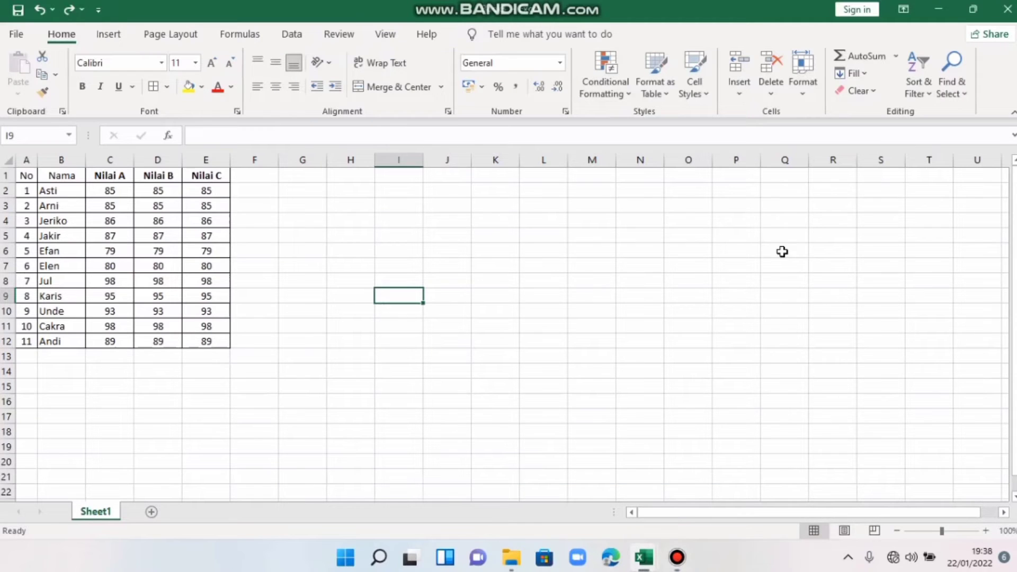
Insert a blank cell at D7 in the Nilai B column, shifting the existing cells down.
click(167, 271)
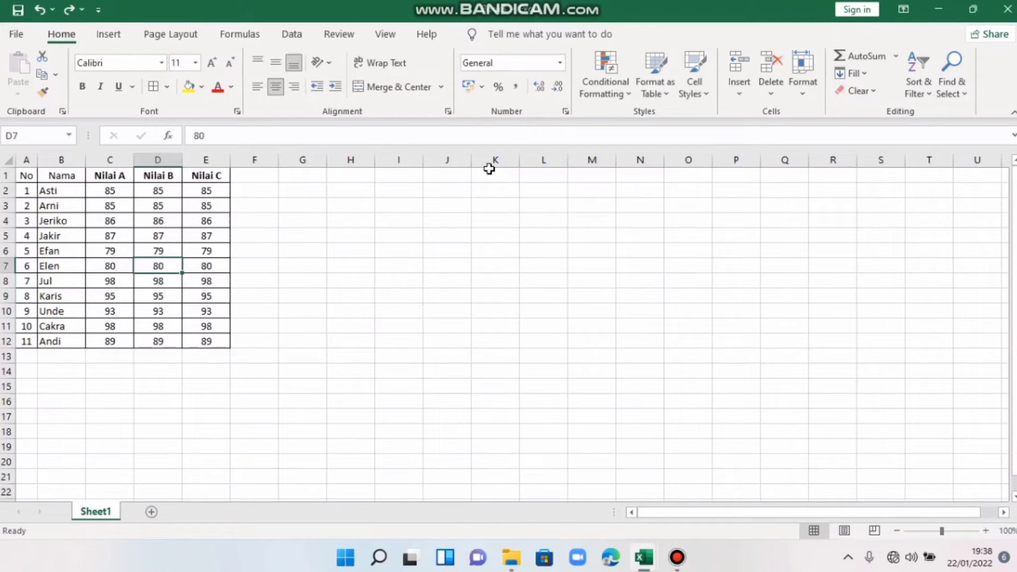
click(743, 98)
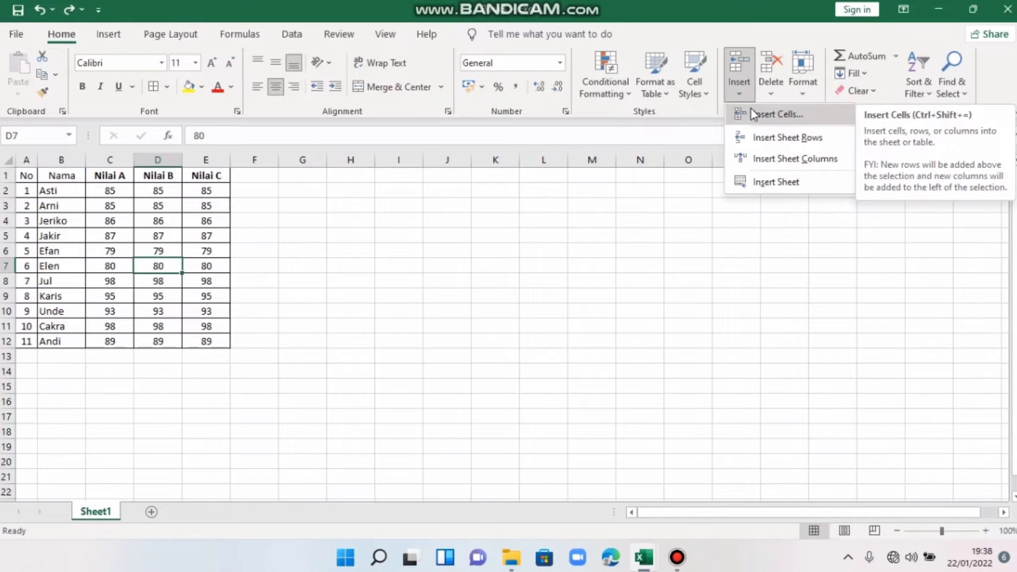
click(751, 114)
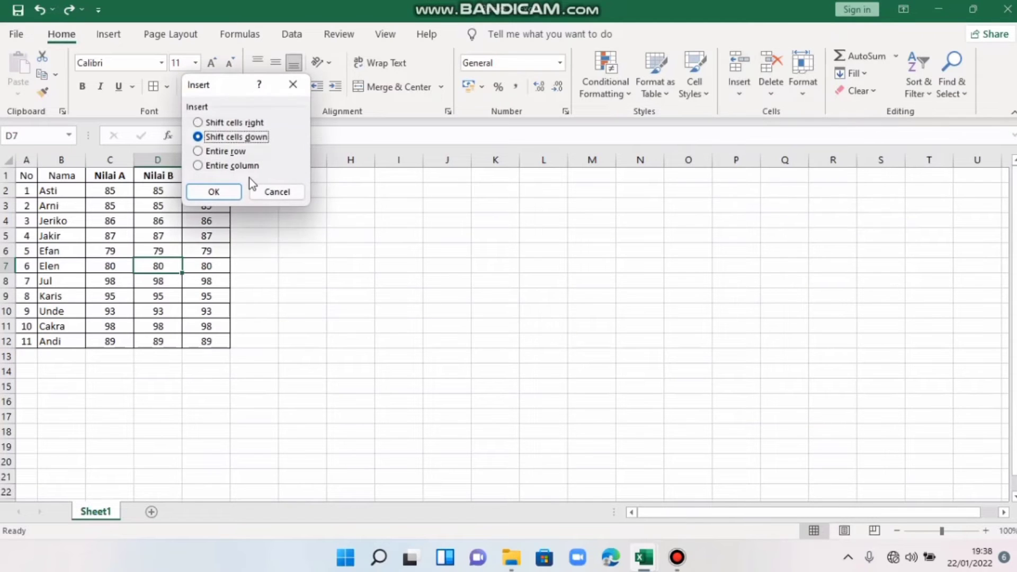
key(Return)
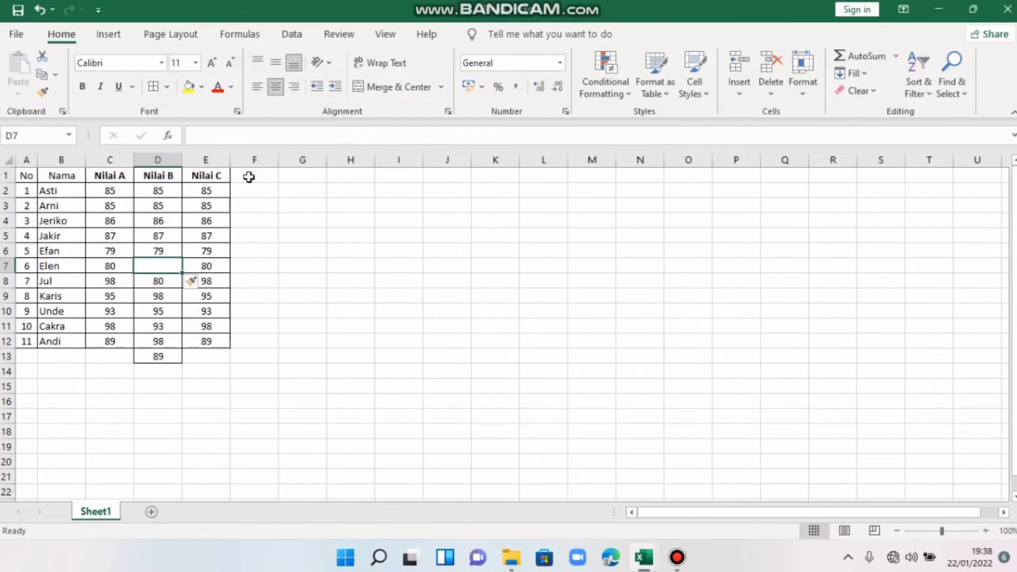
Insert a blank sheet row above Elen's row and a blank sheet column before Nilai B.
click(740, 87)
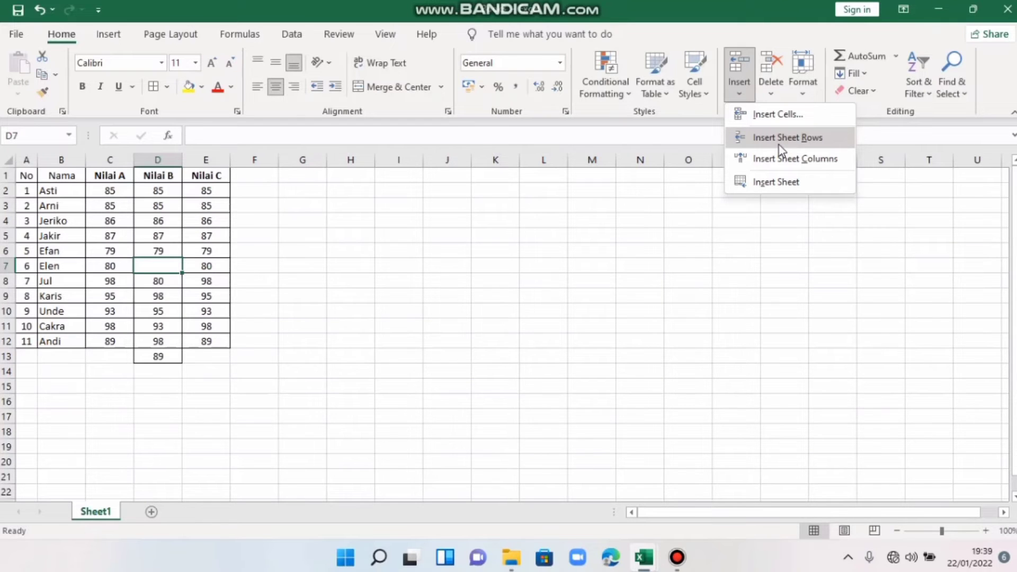
click(779, 138)
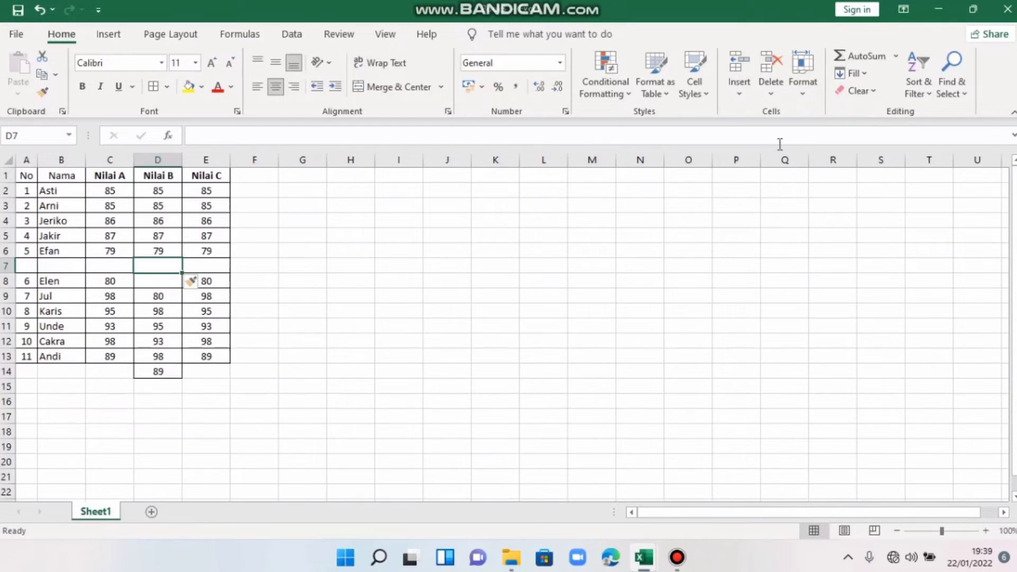
click(741, 89)
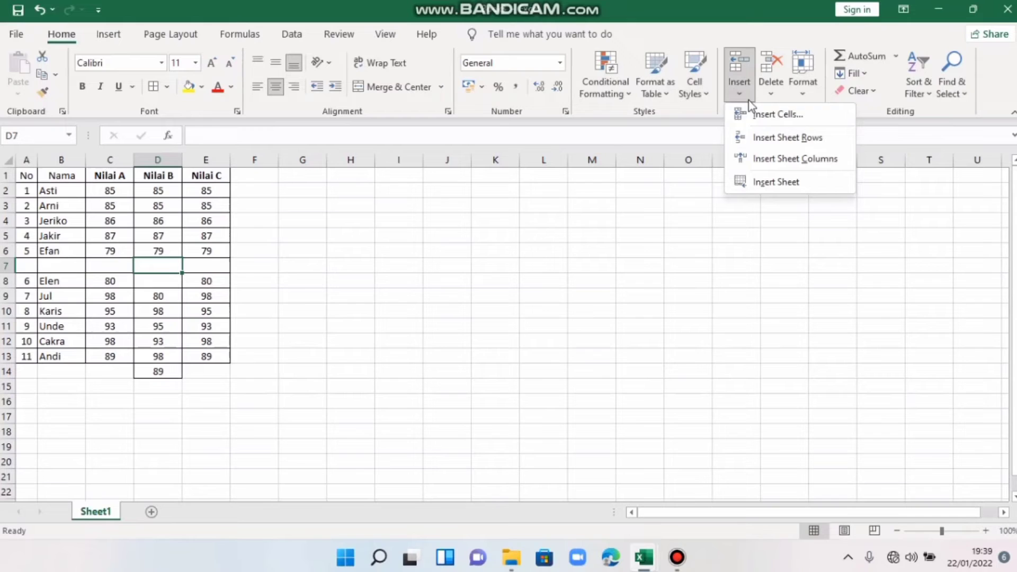
click(778, 159)
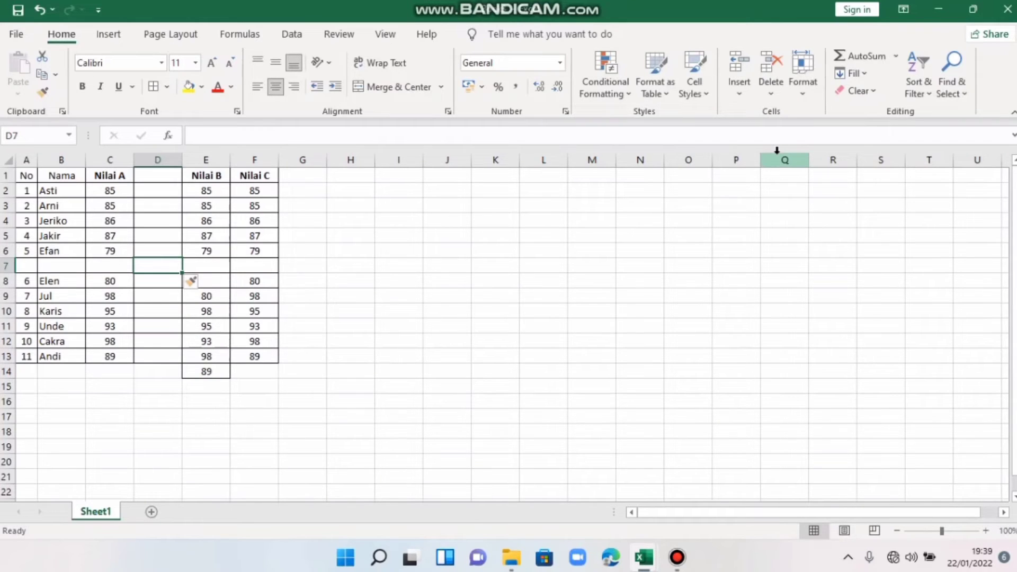
Insert a new blank worksheet before Sheet1.
click(740, 97)
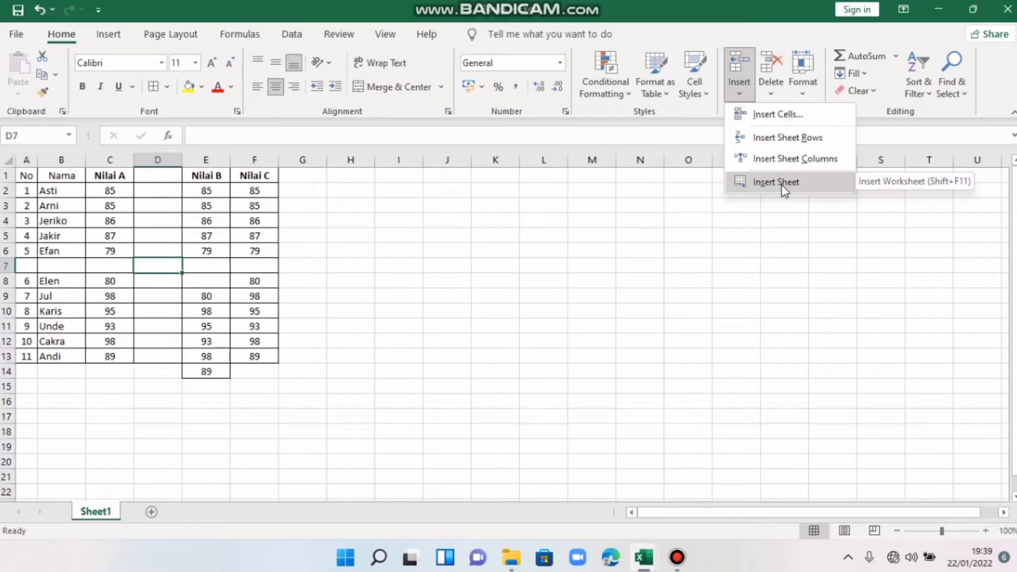
click(780, 185)
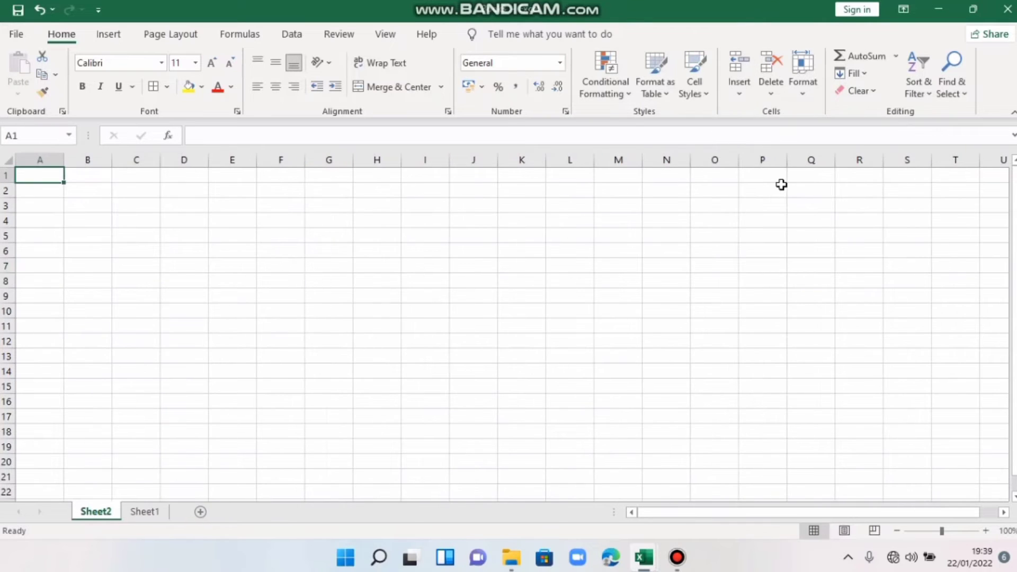
click(681, 557)
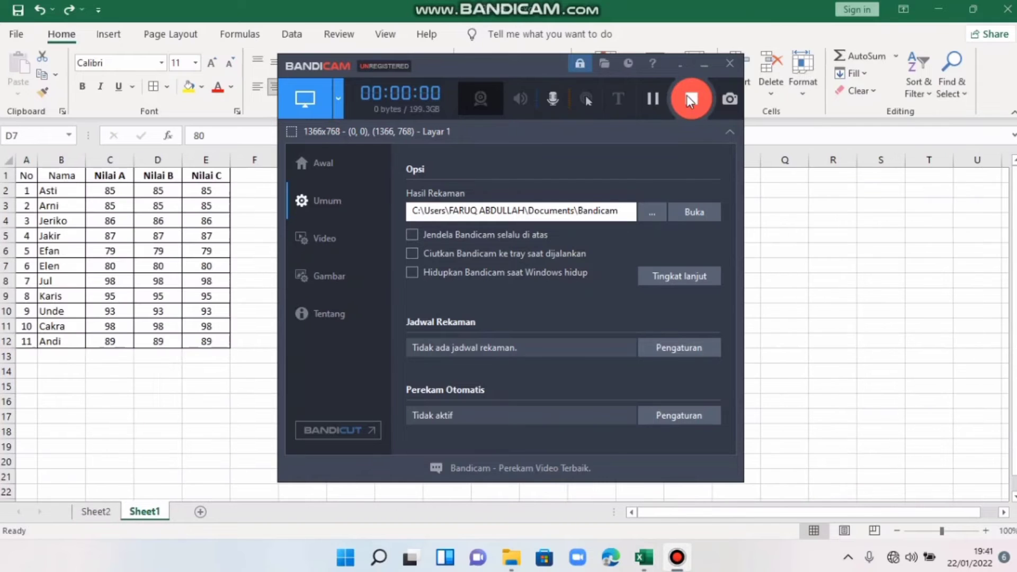
click(836, 249)
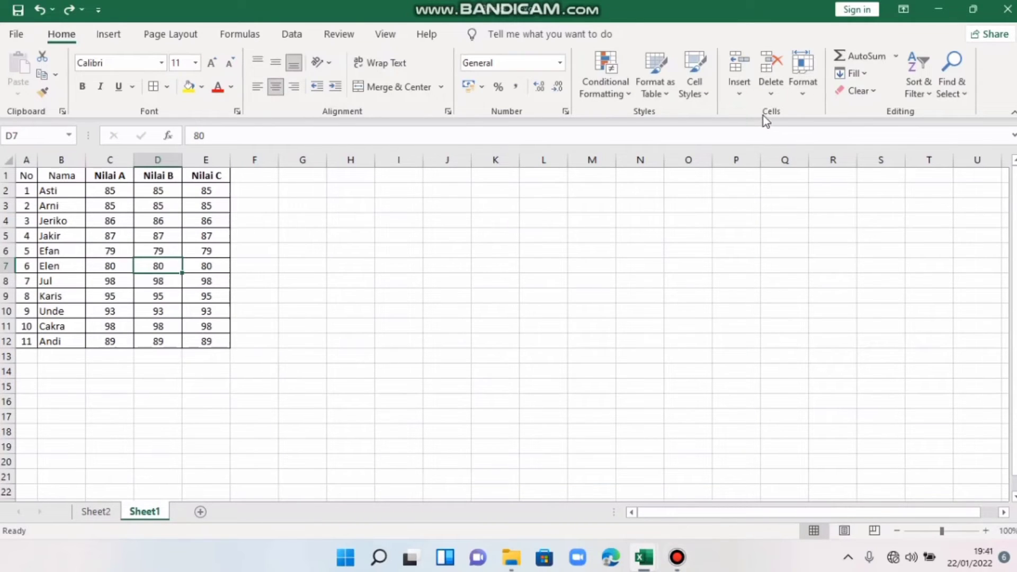
Insert a blank cell at D7 on Sheet1 using the option to shift cells down.
click(738, 87)
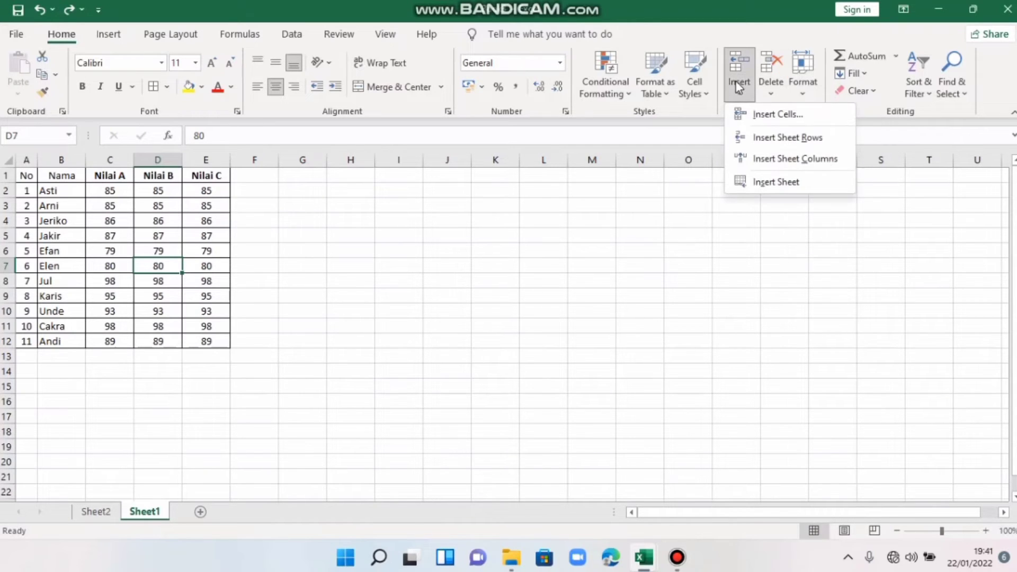
click(777, 119)
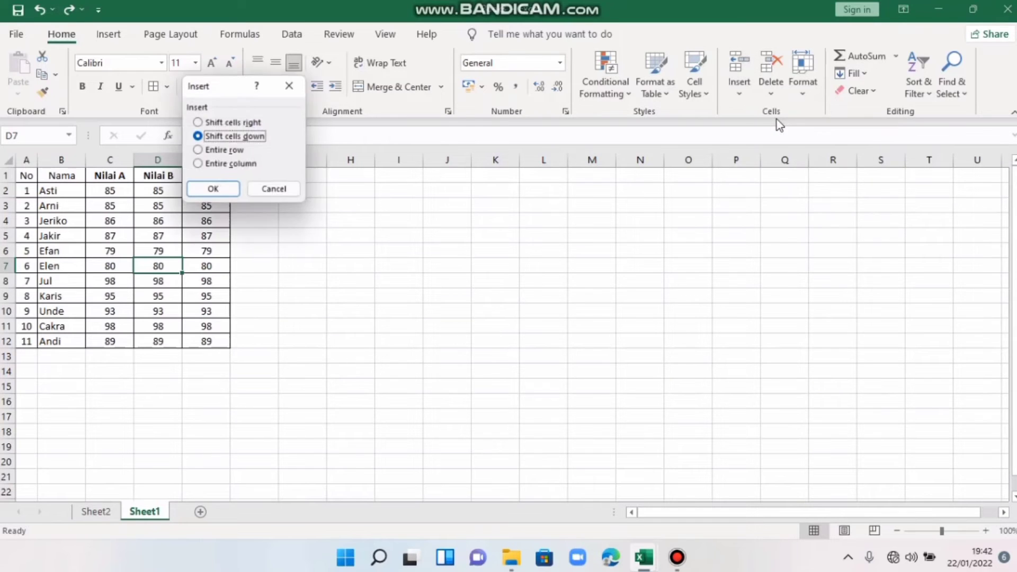
click(221, 192)
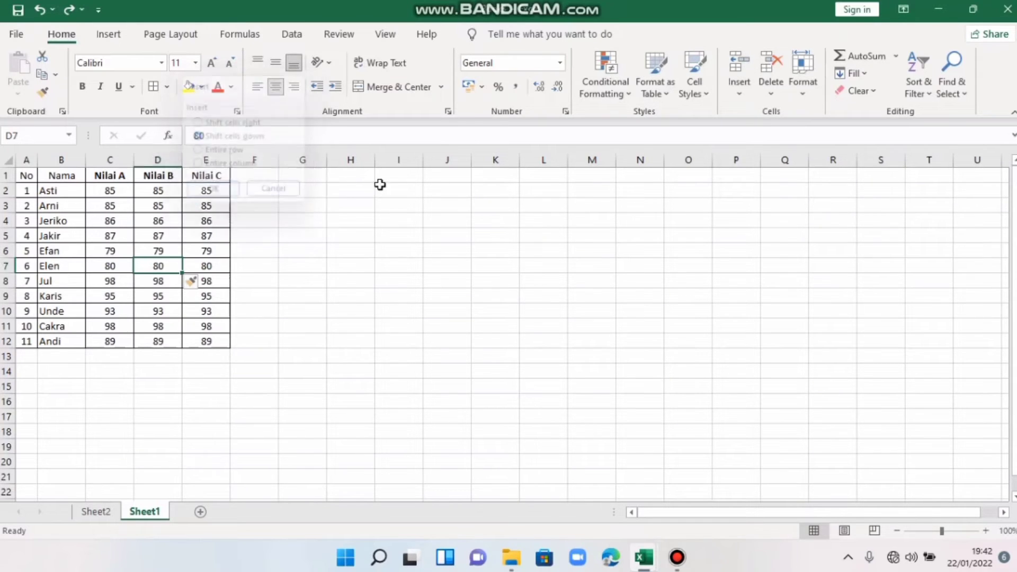
Insert a blank sheet row at row 7 and a blank sheet column at column D.
click(748, 88)
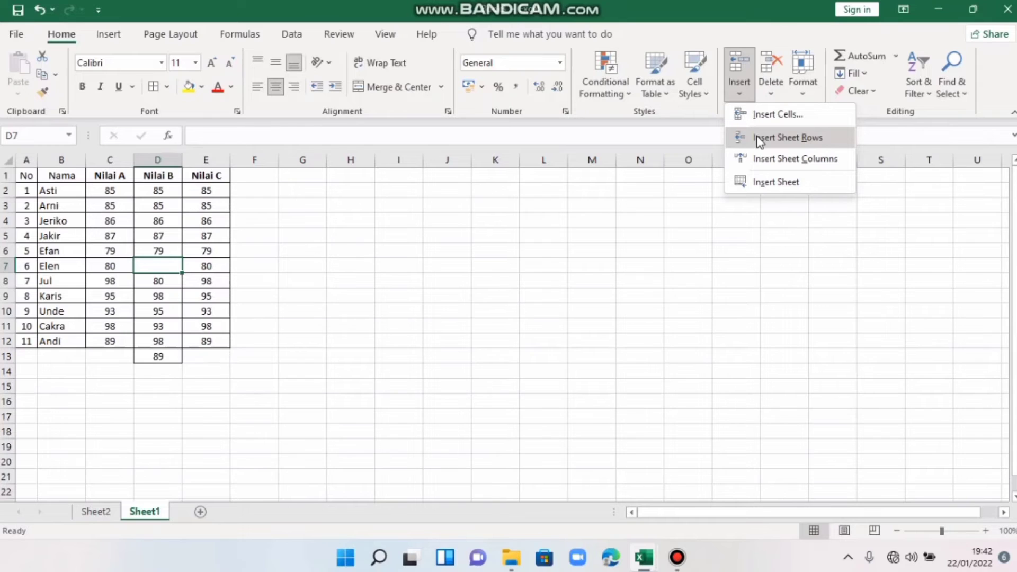
click(757, 139)
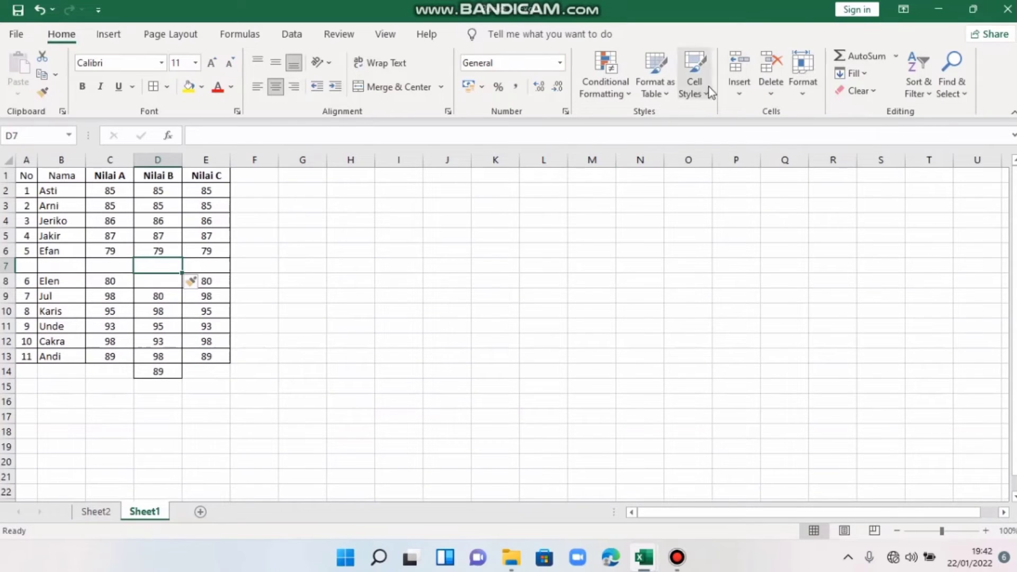
click(735, 90)
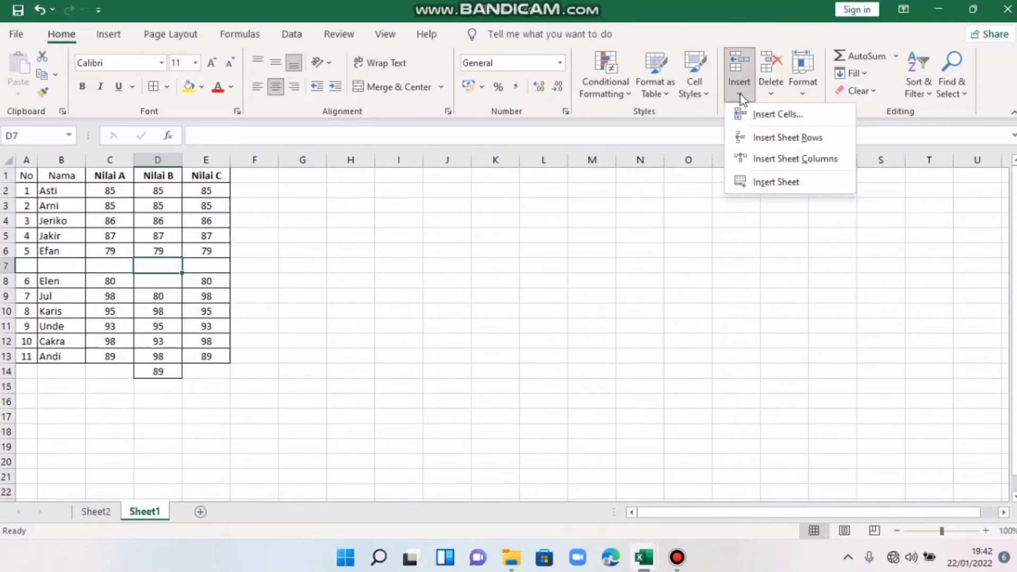
click(788, 159)
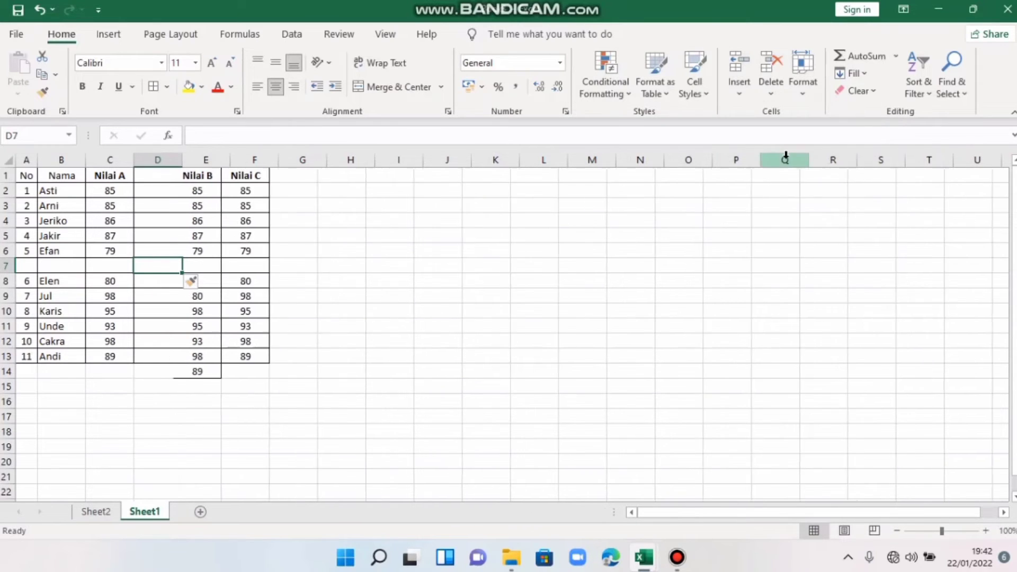
Insert another blank worksheet directly before Sheet1.
click(744, 85)
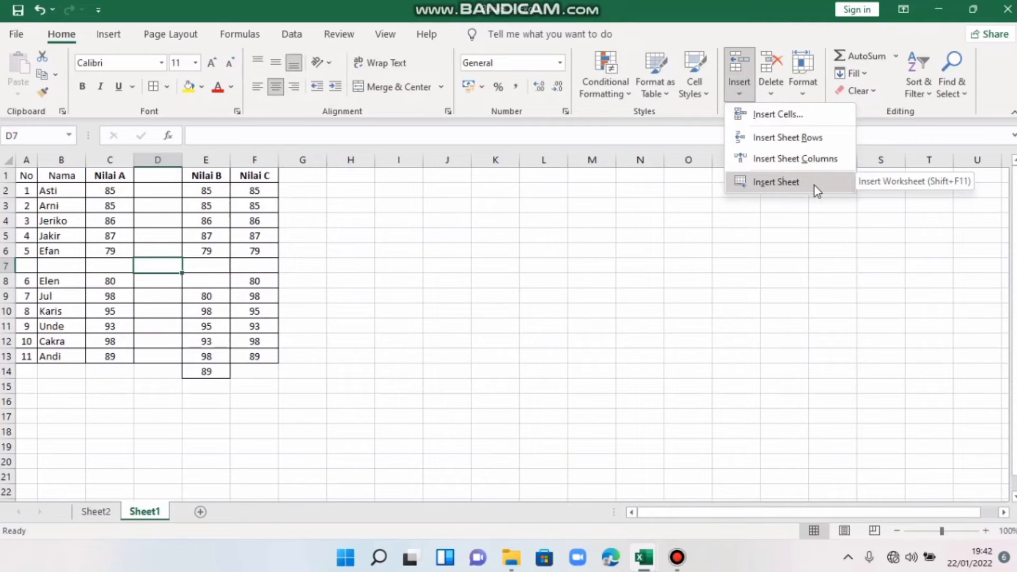
click(815, 186)
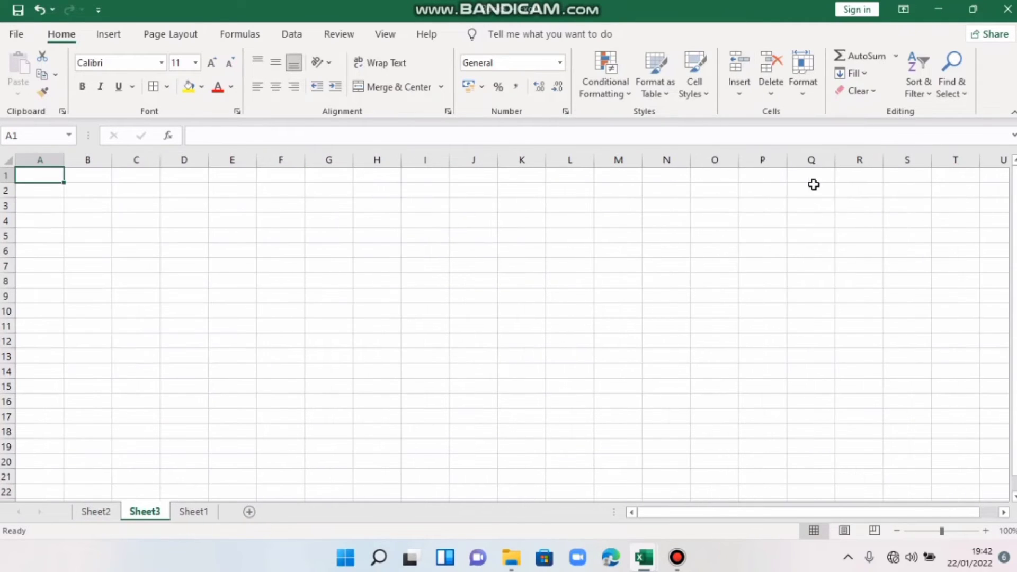
Delete the empty cell E8 in Sheet1's Nilai B column, shifting the cells below it up.
click(194, 511)
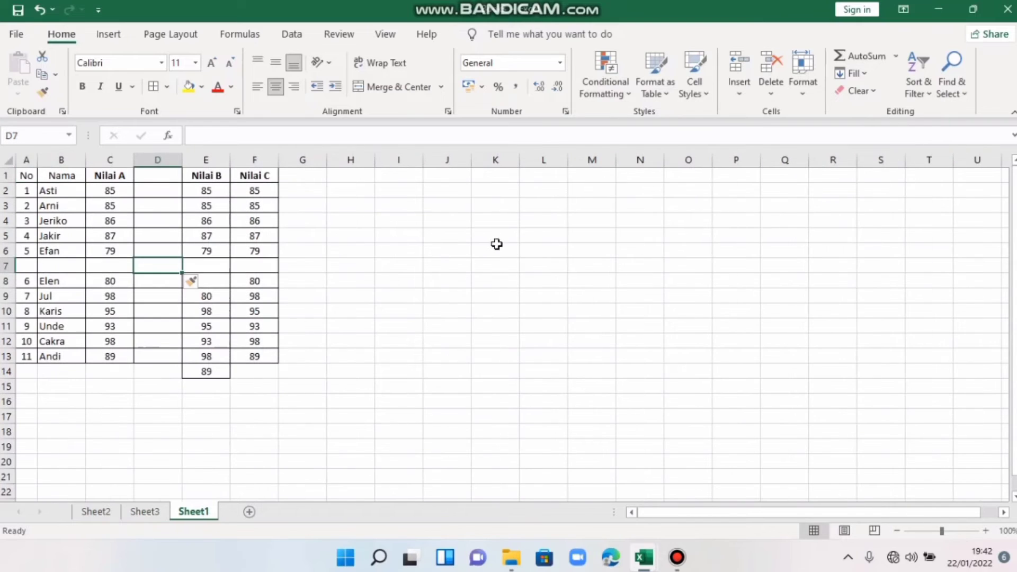
click(217, 285)
click(776, 93)
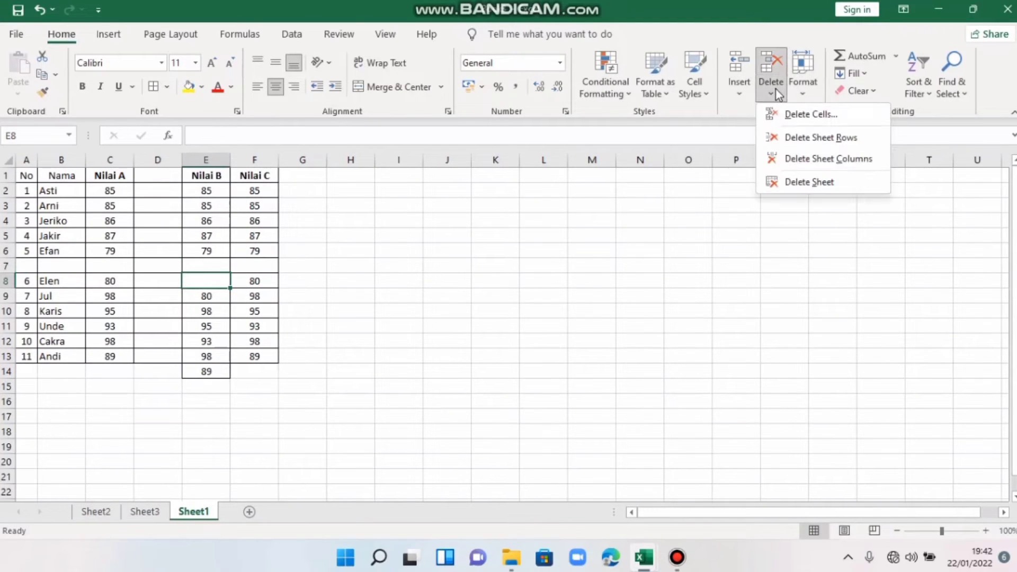
click(815, 121)
key(Return)
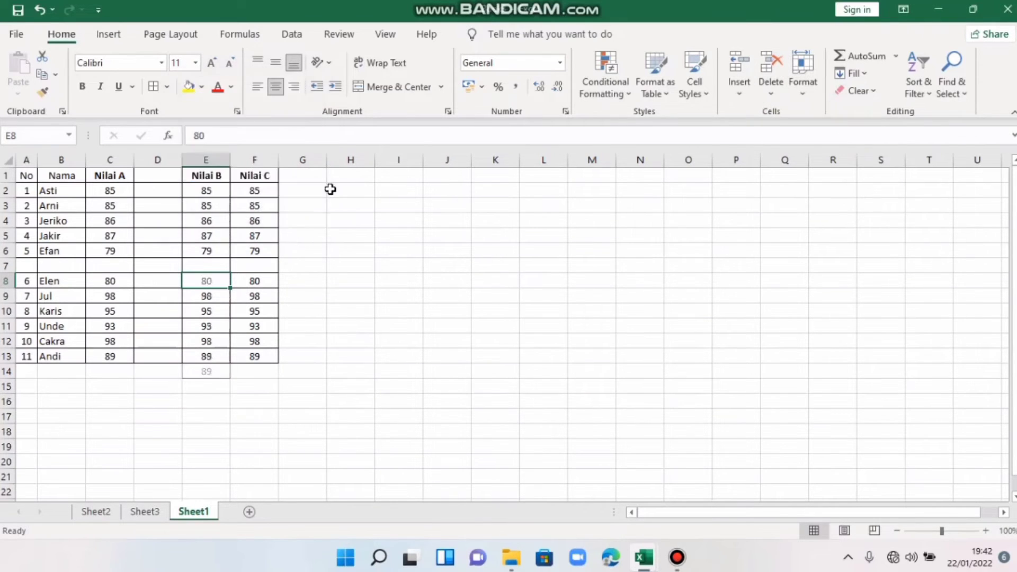
Delete the blank sheet row 7 between the Efan and Elen rows.
key(Up)
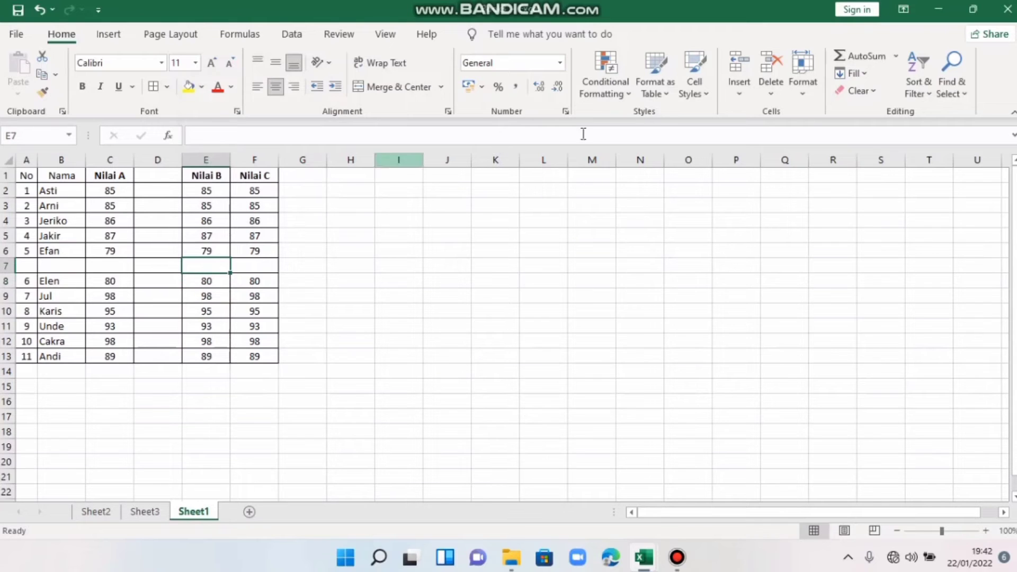
click(785, 97)
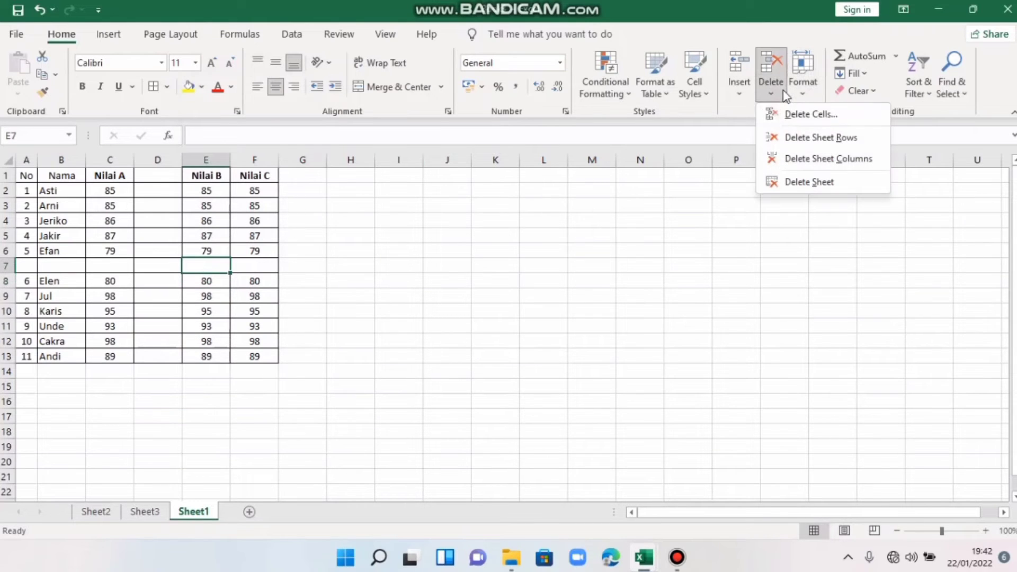
click(824, 139)
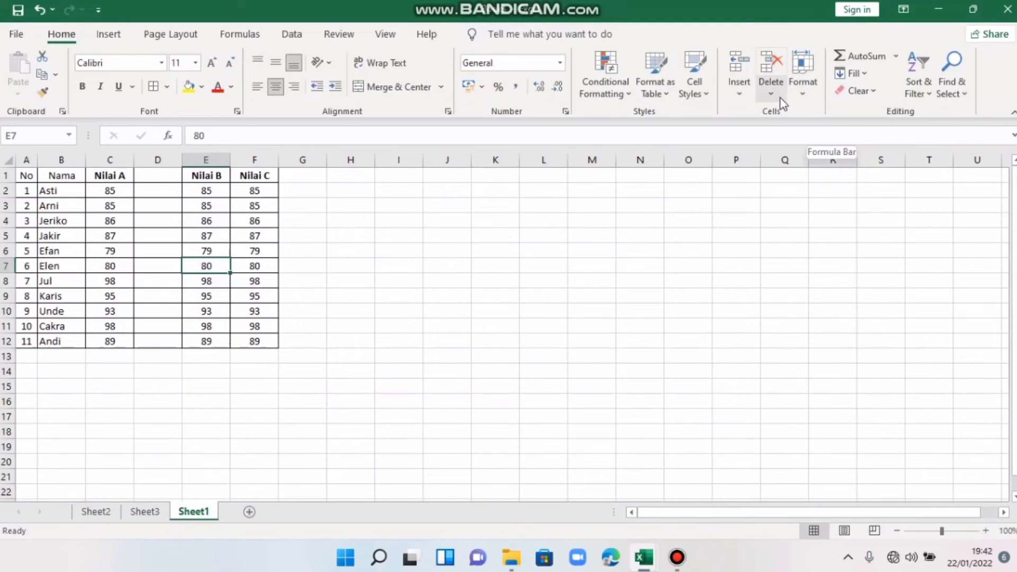
Delete the blank sheet column D between Nilai A and Nilai B.
key(Left)
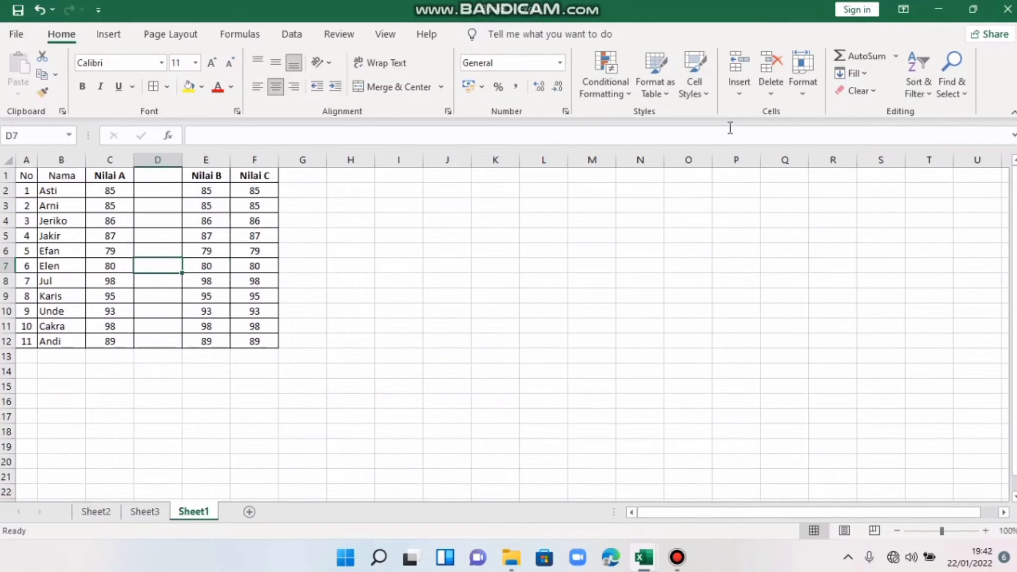
click(771, 95)
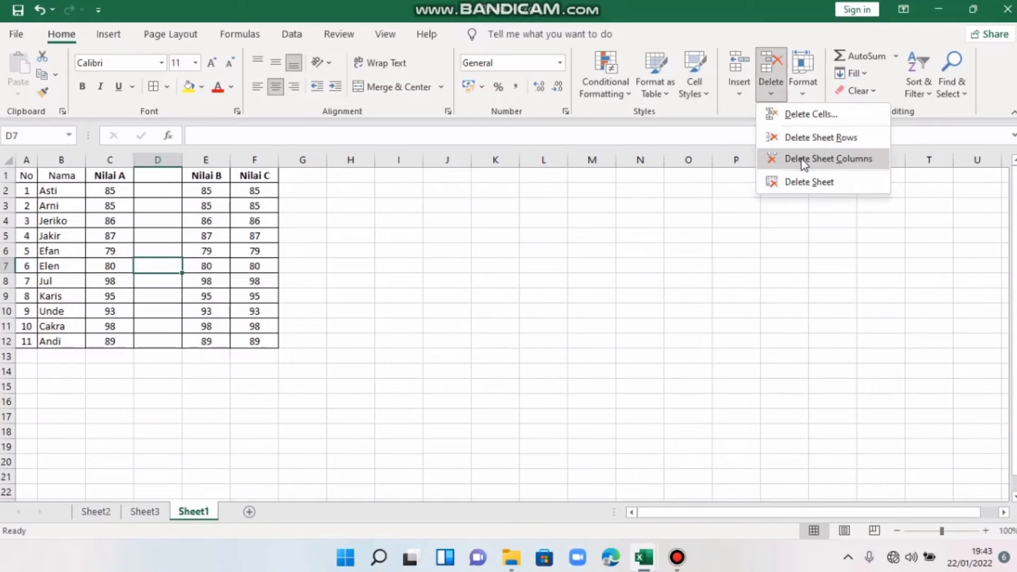
click(803, 160)
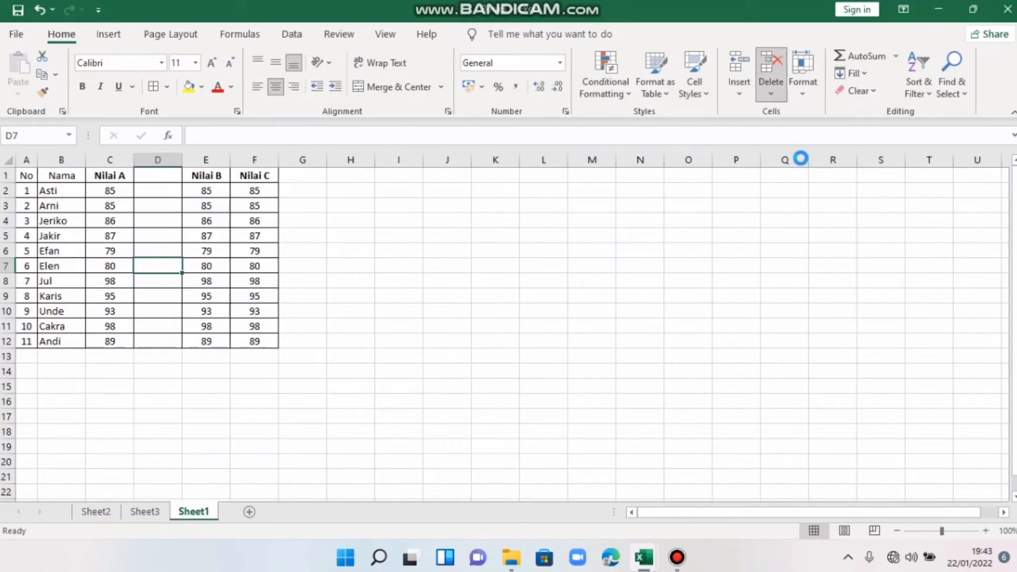
Delete the blank worksheet Sheet3.
click(776, 93)
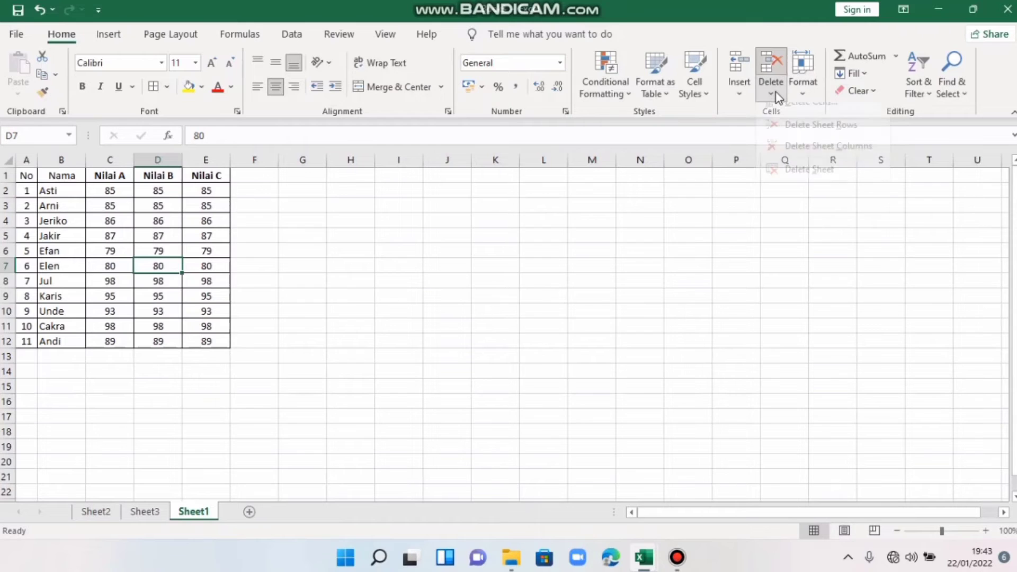
click(149, 511)
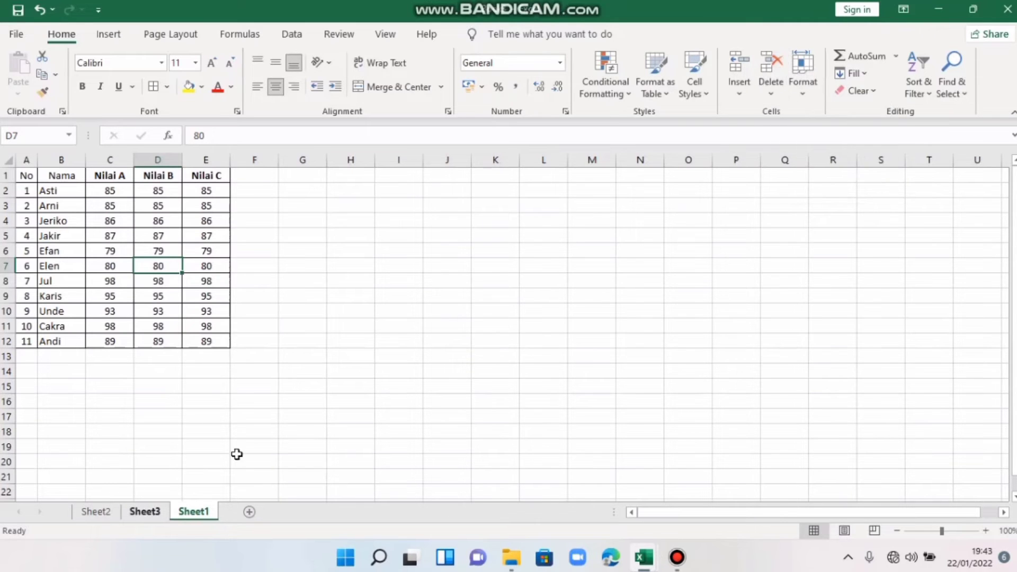
click(154, 514)
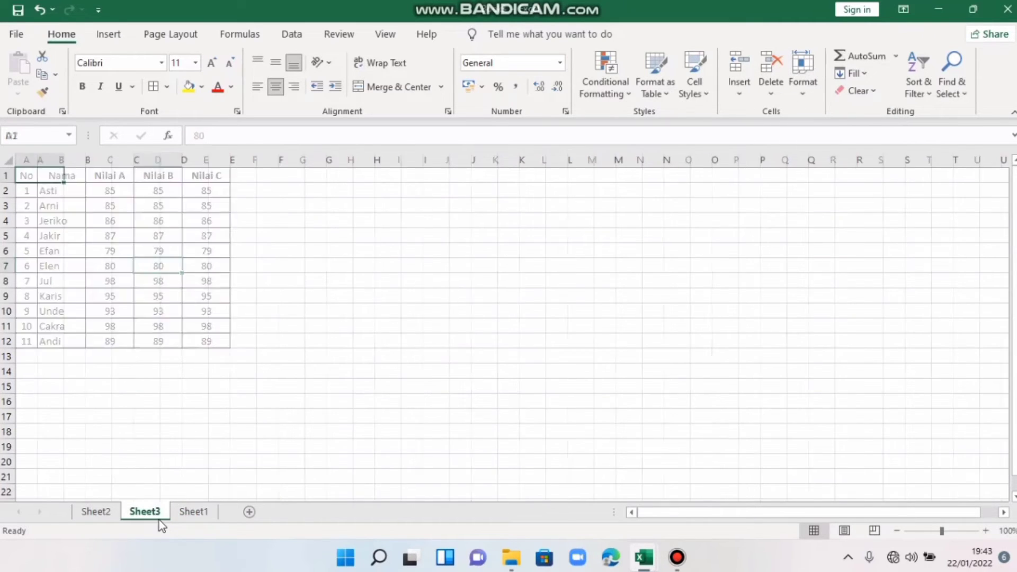
click(781, 81)
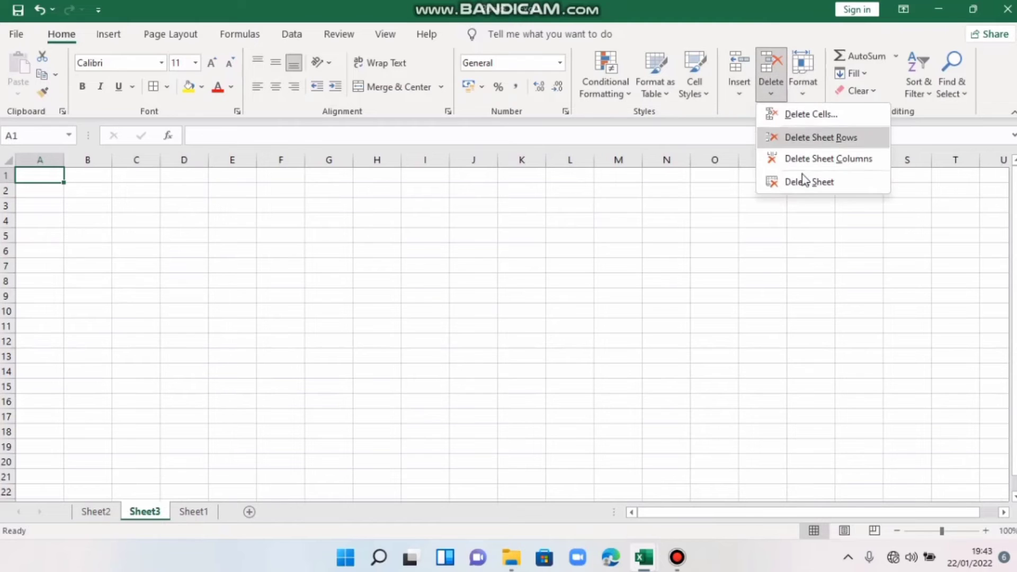
click(802, 181)
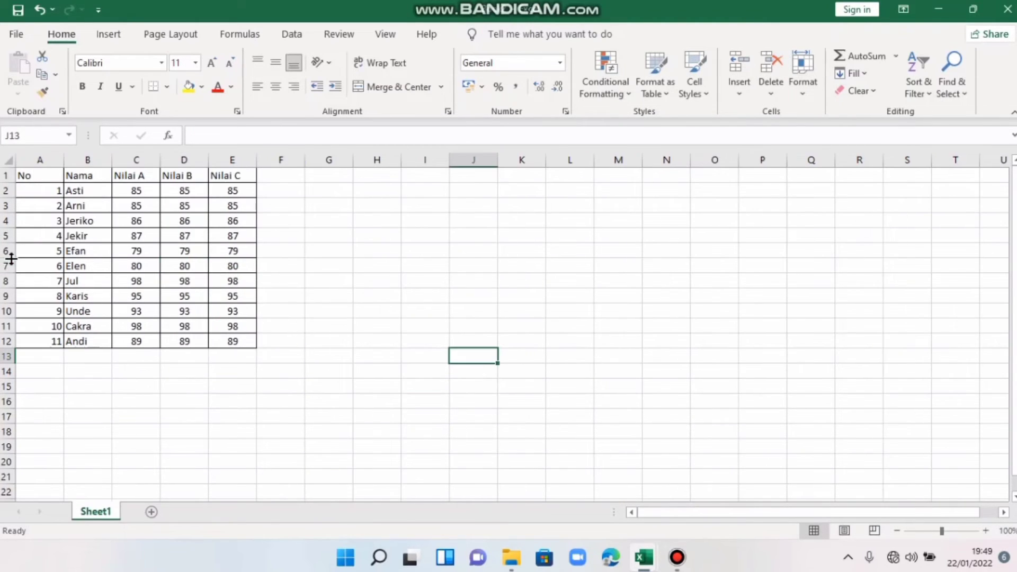
Set the height of row 6 (Efan) to 20, and AutoFit the same row's height.
click(11, 253)
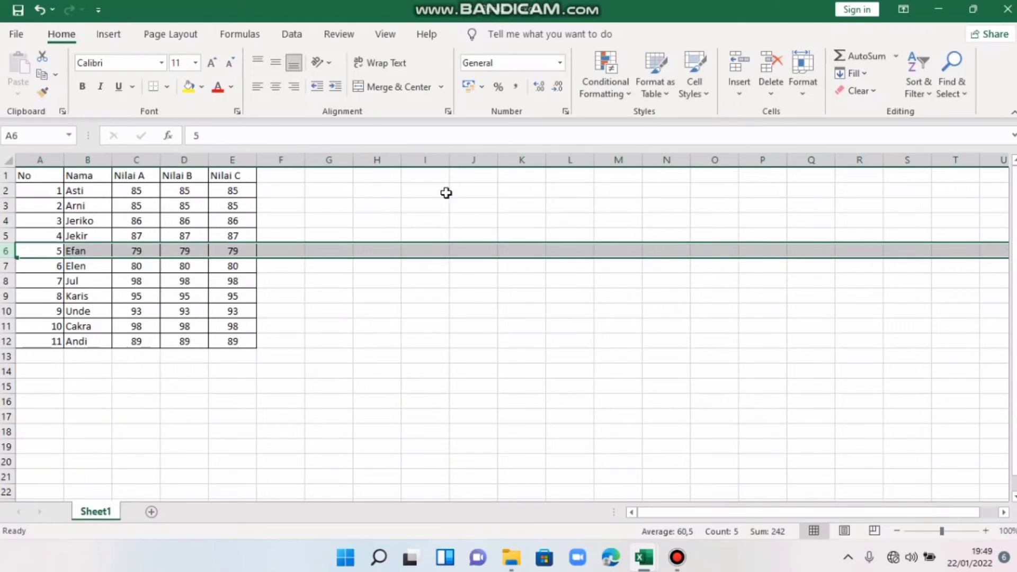
click(803, 100)
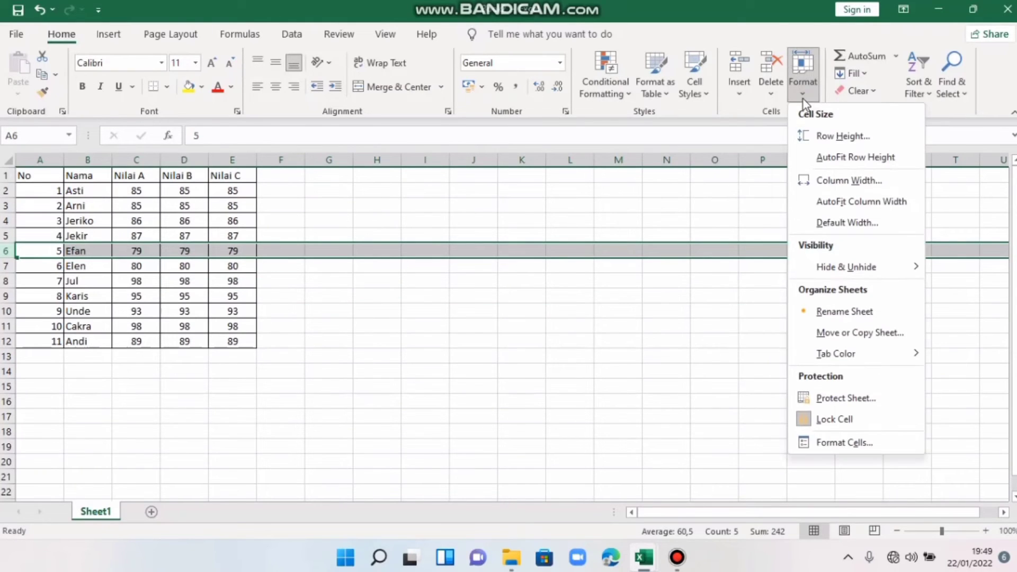
click(847, 136)
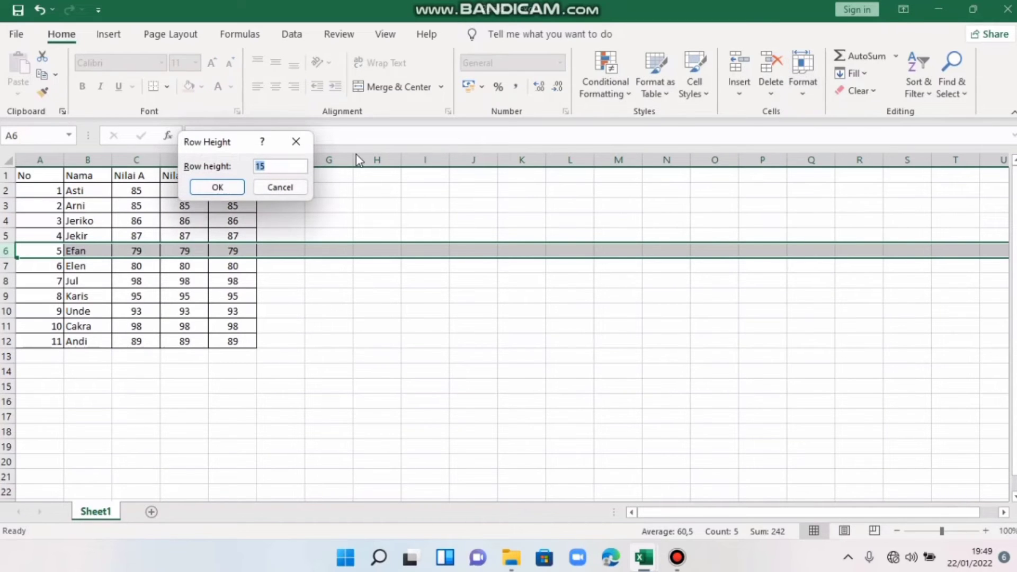
text(20)
key(Return)
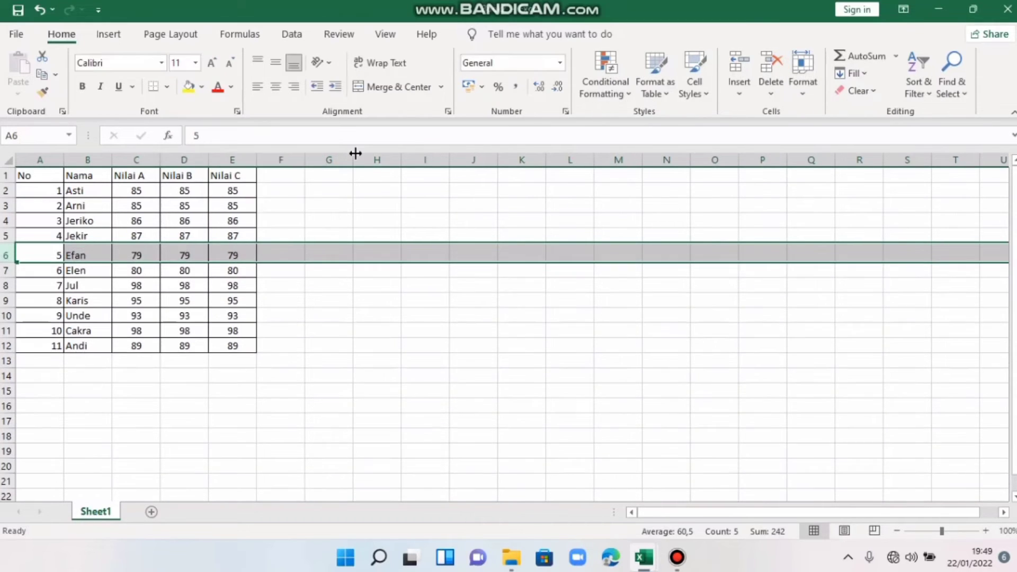
click(803, 95)
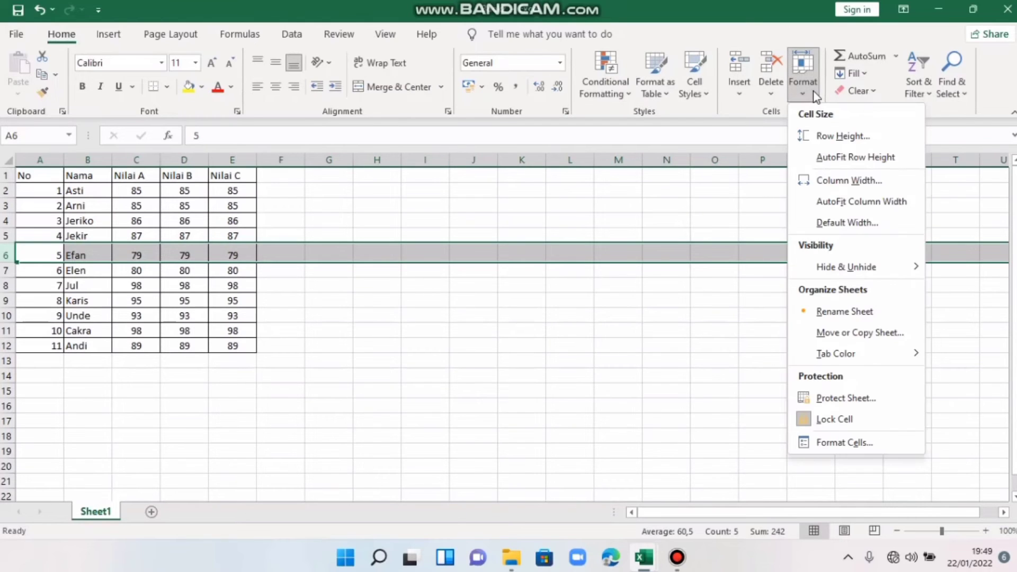
click(843, 162)
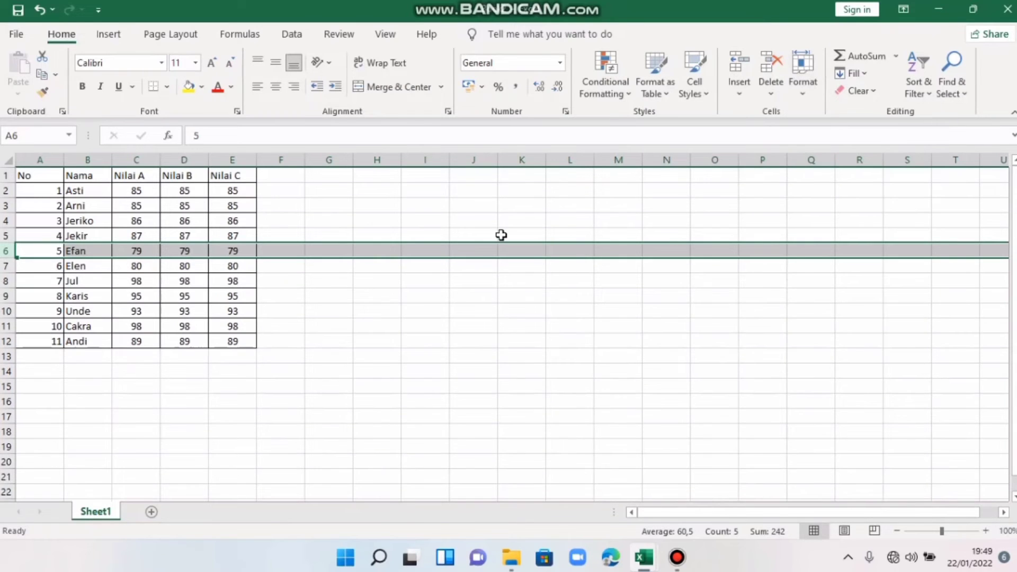
Set the width of column D (Nilai B) to 10, and AutoFit the same column's width.
click(184, 175)
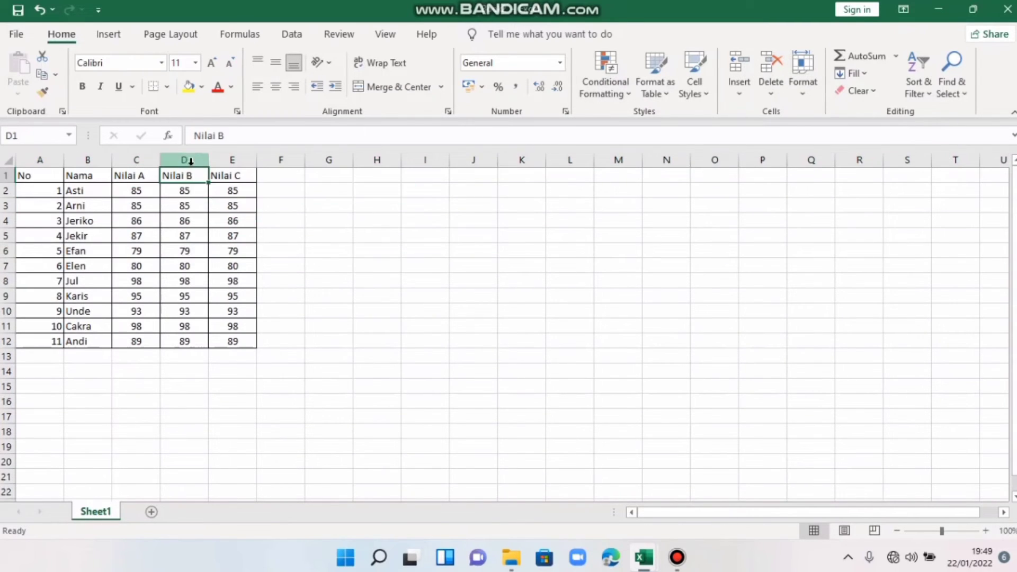
click(184, 159)
click(801, 87)
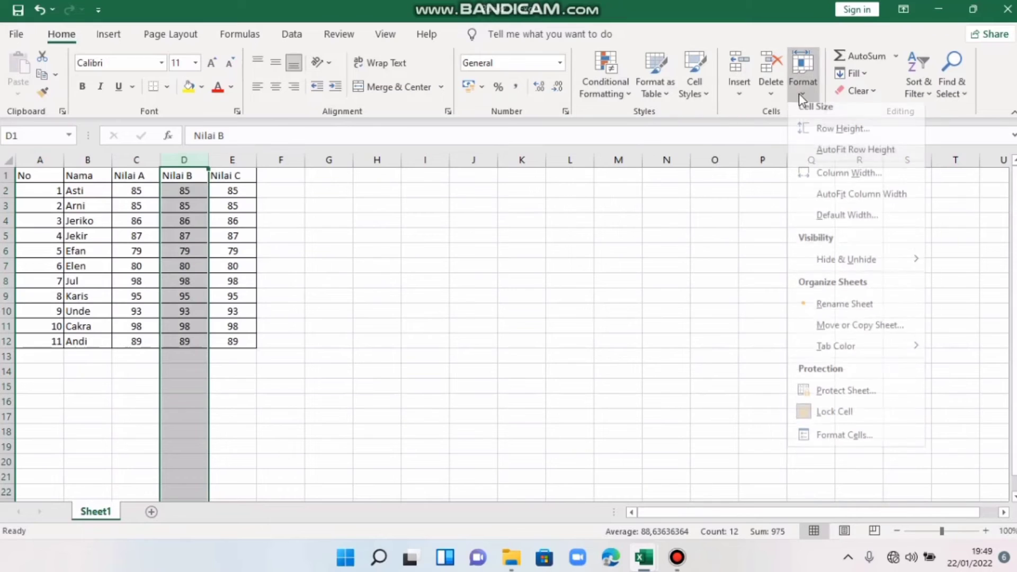
click(849, 181)
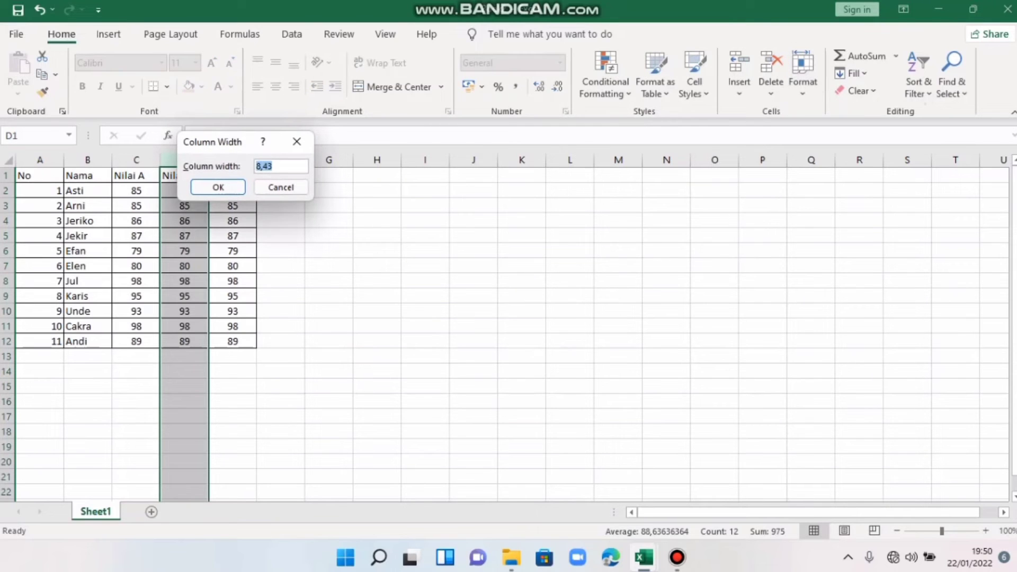
text(10)
key(Return)
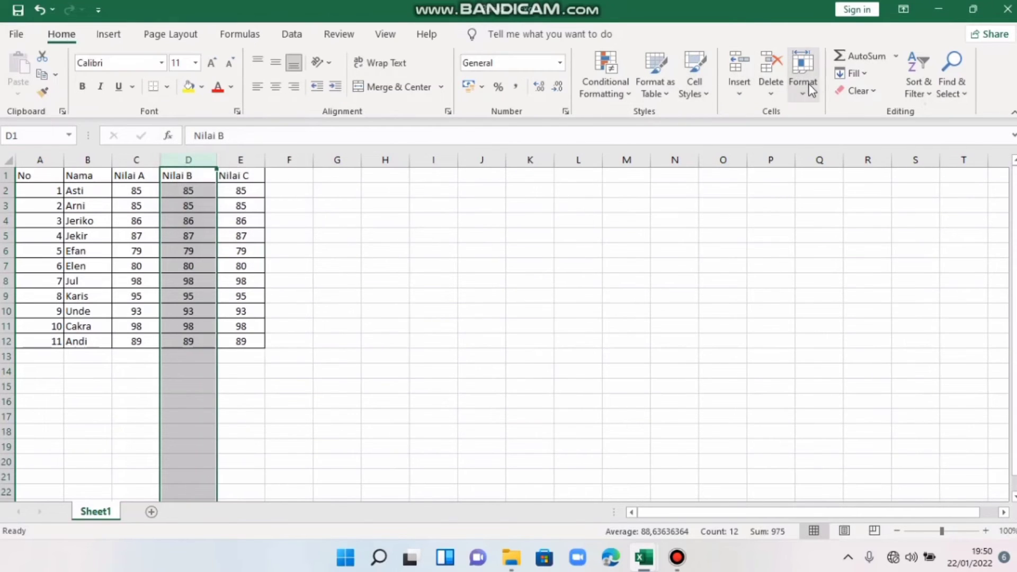
click(810, 89)
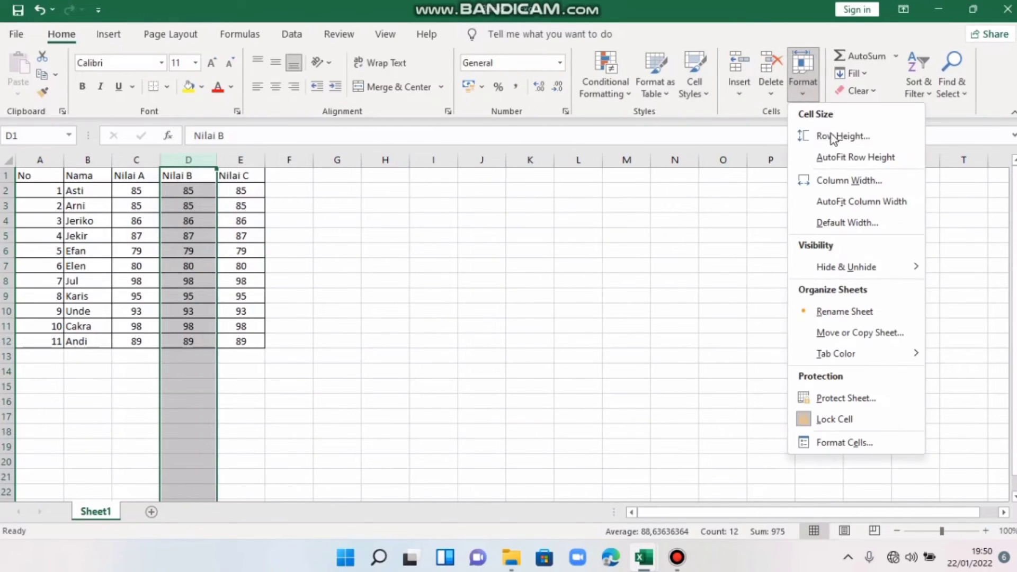
click(850, 200)
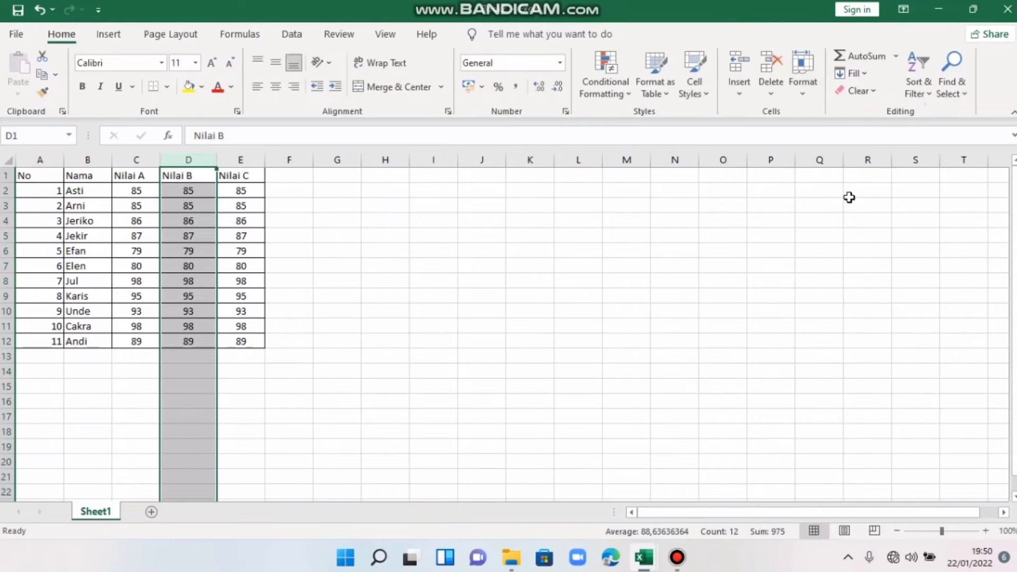
Hide the sheet's rows with the whole of column D selected, and undo the hiding.
click(806, 97)
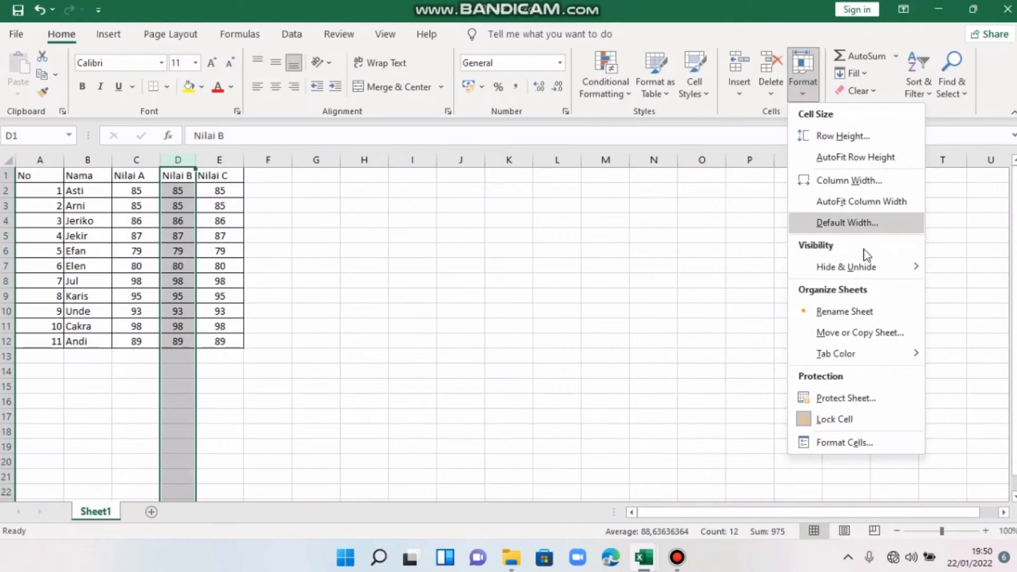
mouse_move(865, 267)
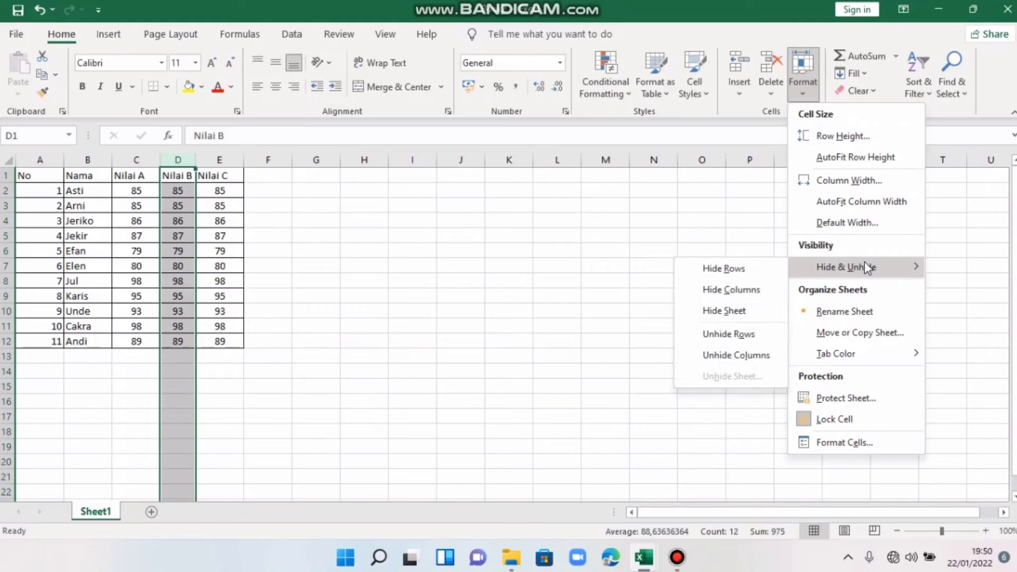
click(748, 274)
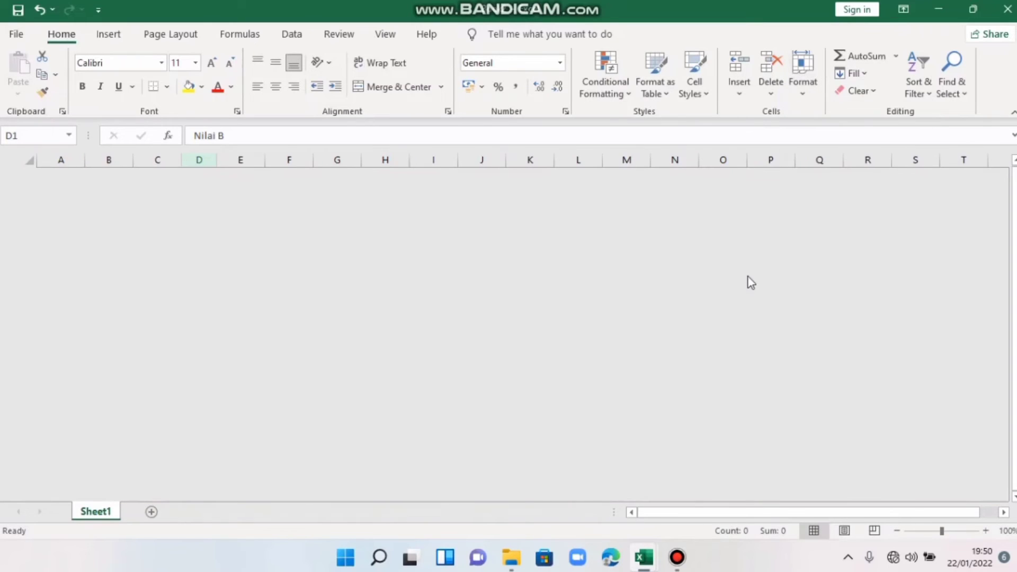
key(ctrl+z)
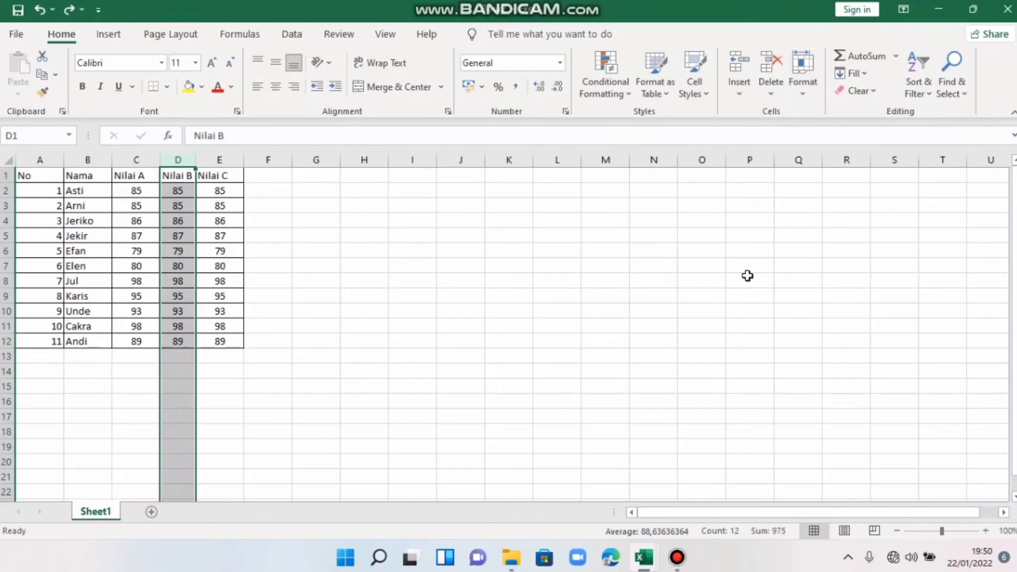
Hide the Nilai B column D, and undo the hiding.
click(804, 89)
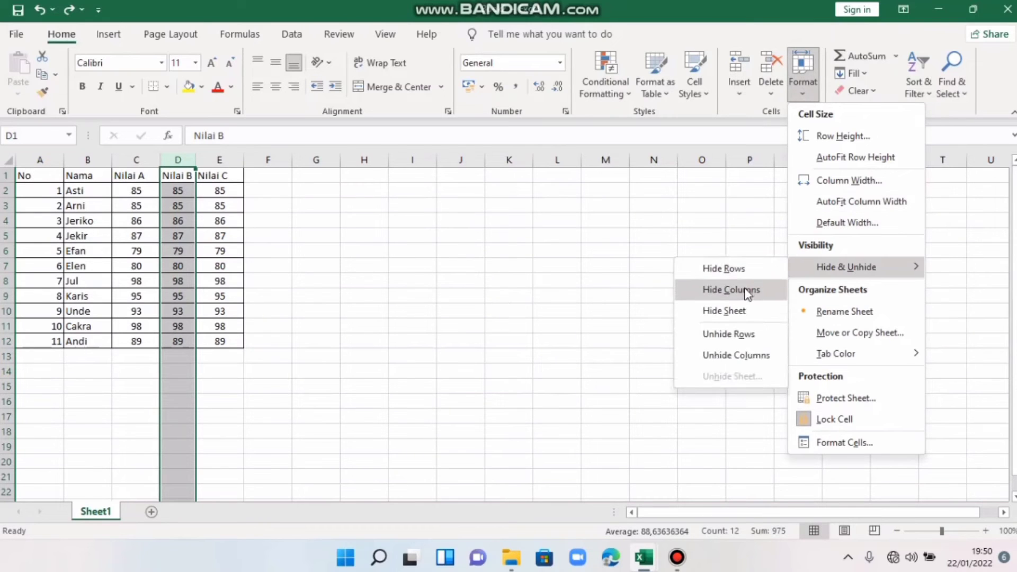
click(746, 291)
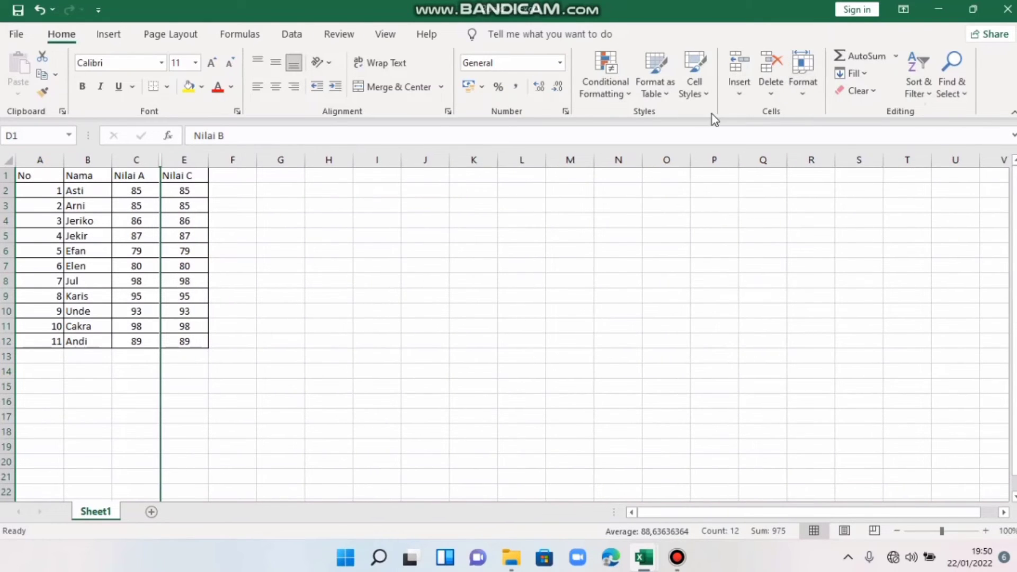
key(ctrl+z)
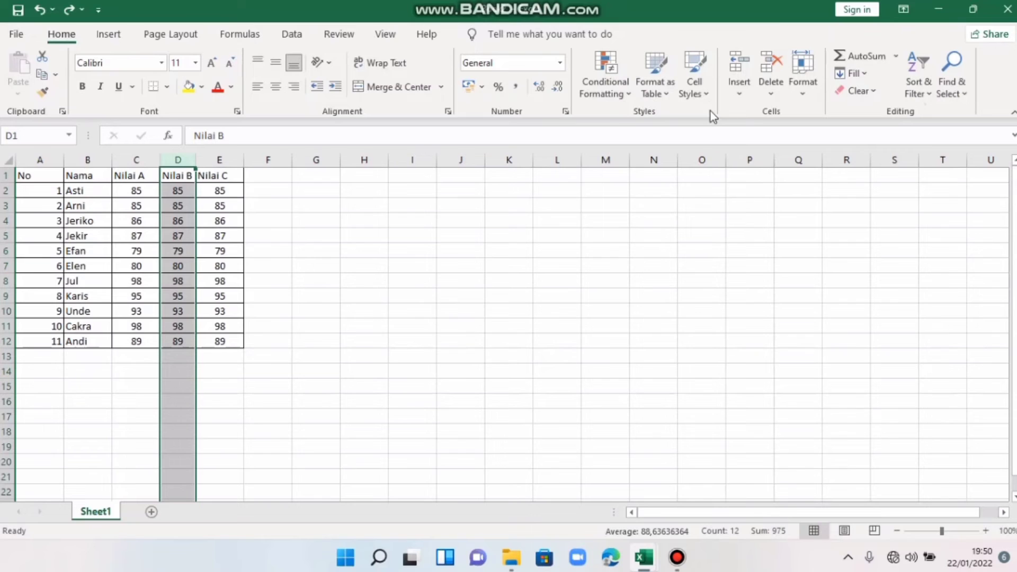
click(803, 85)
mouse_move(838, 266)
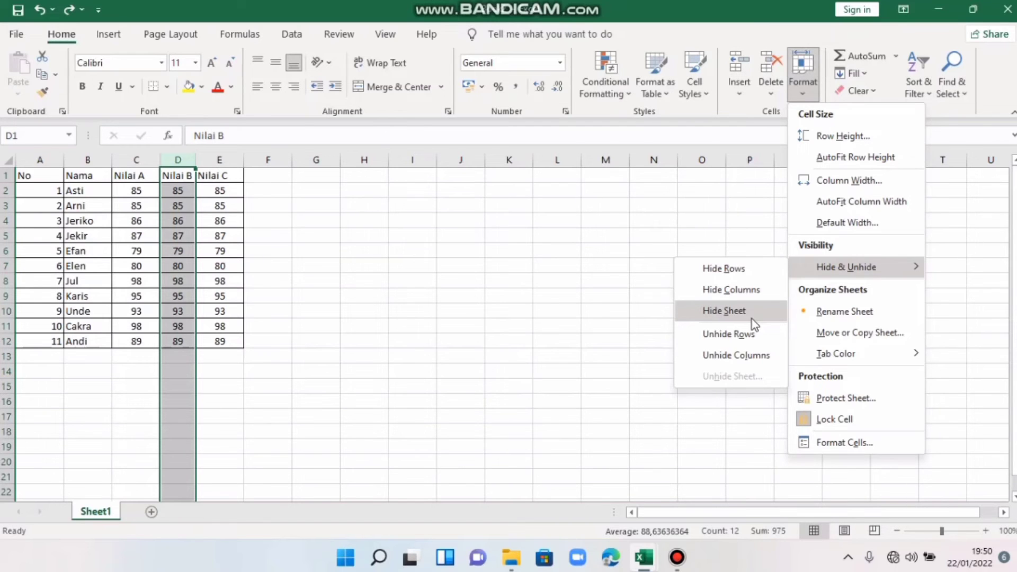
click(751, 318)
click(767, 257)
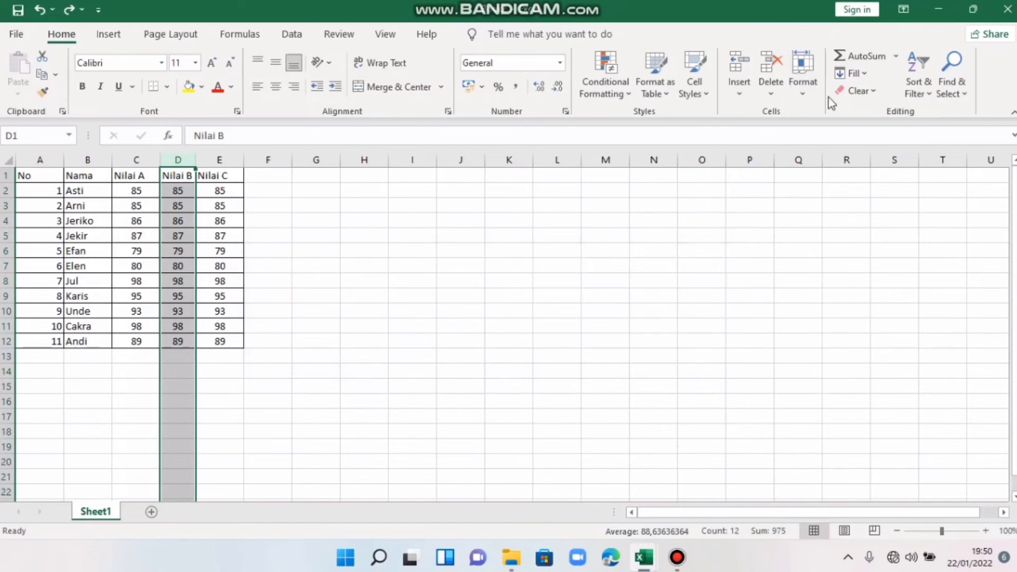
Rename the worksheet Sheet1 as sdsadasdasdasdsada.
click(811, 81)
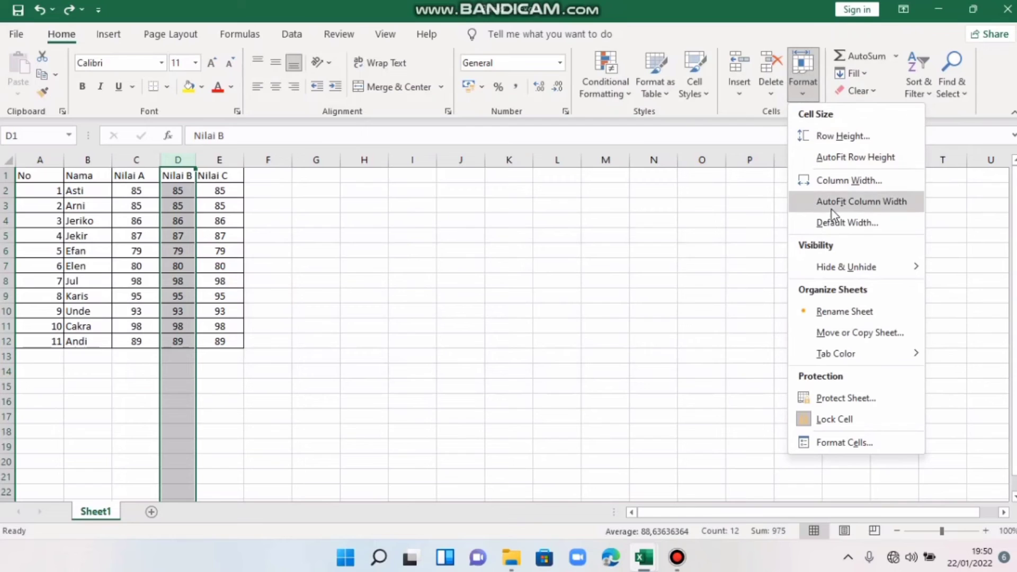
click(842, 312)
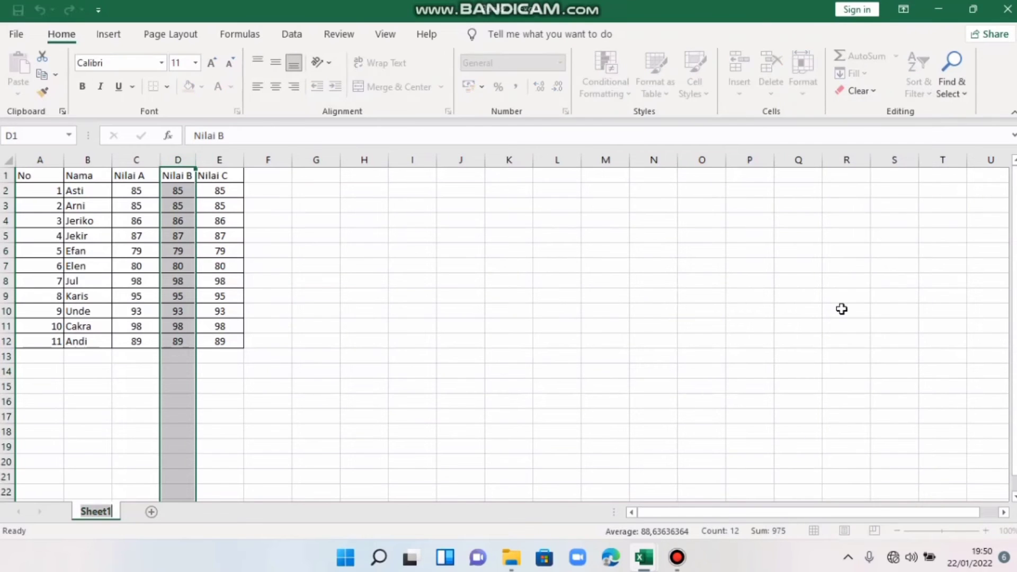
text(sdsadasd)
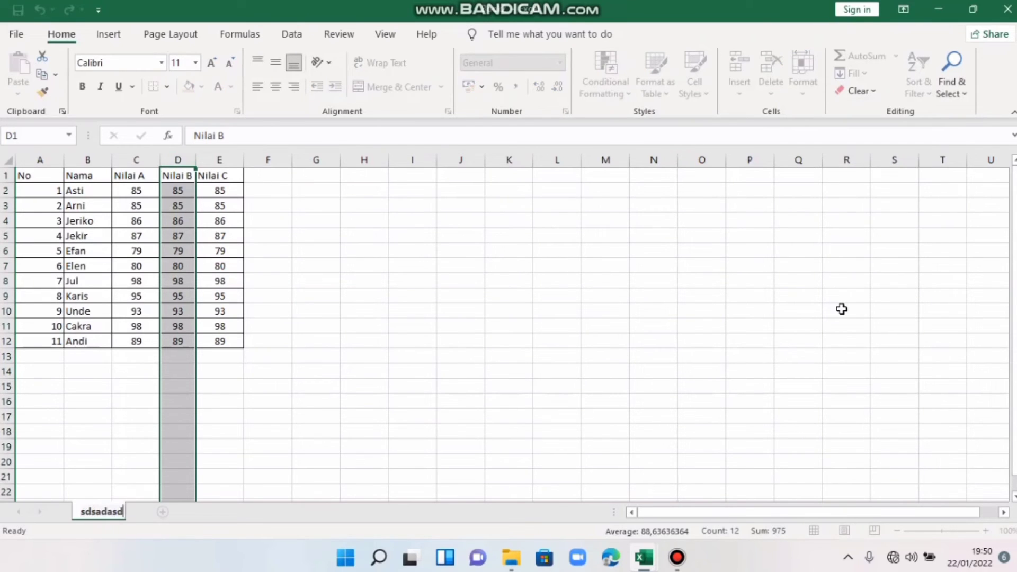
text(asdasdsada)
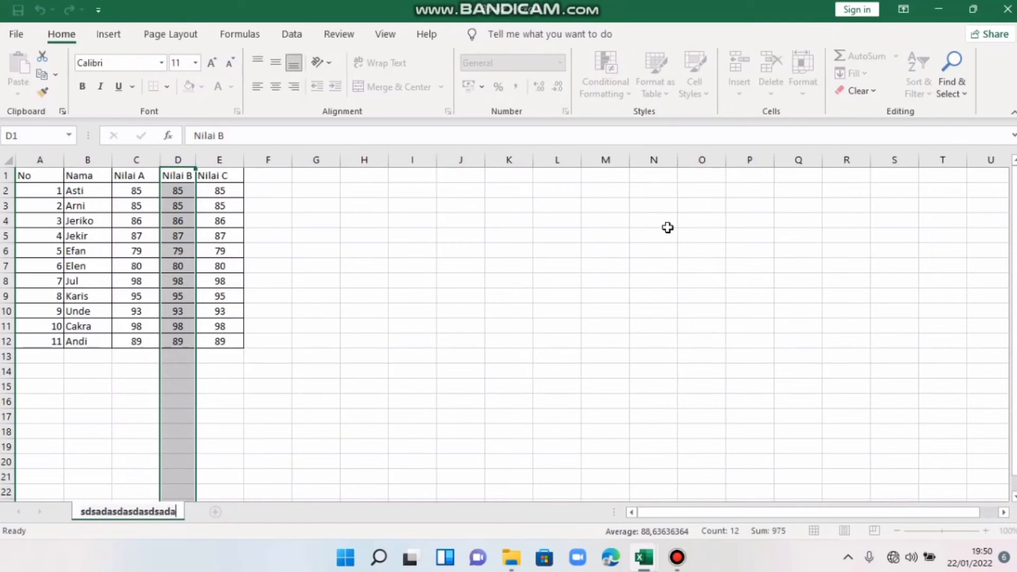
click(448, 295)
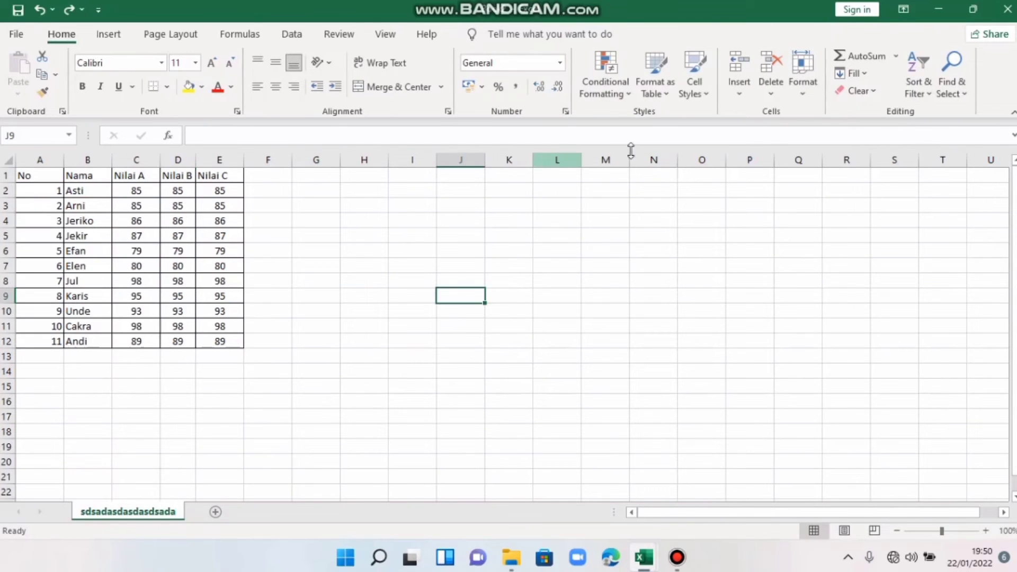
Review the Number, Alignment, Font, Fill and Border settings of cell D11 in Format Cells, and accept the dialog.
click(801, 88)
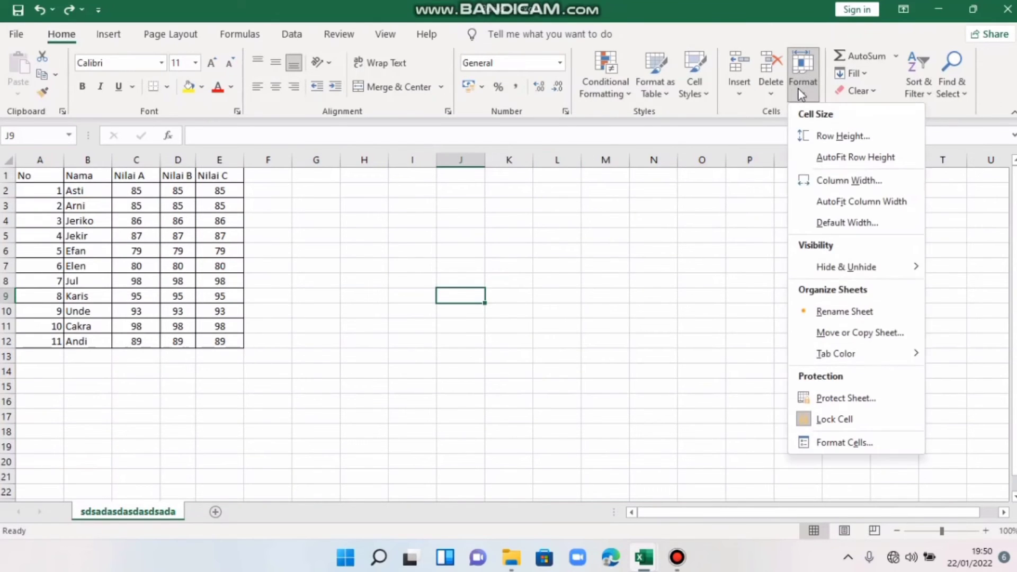
click(199, 333)
click(182, 326)
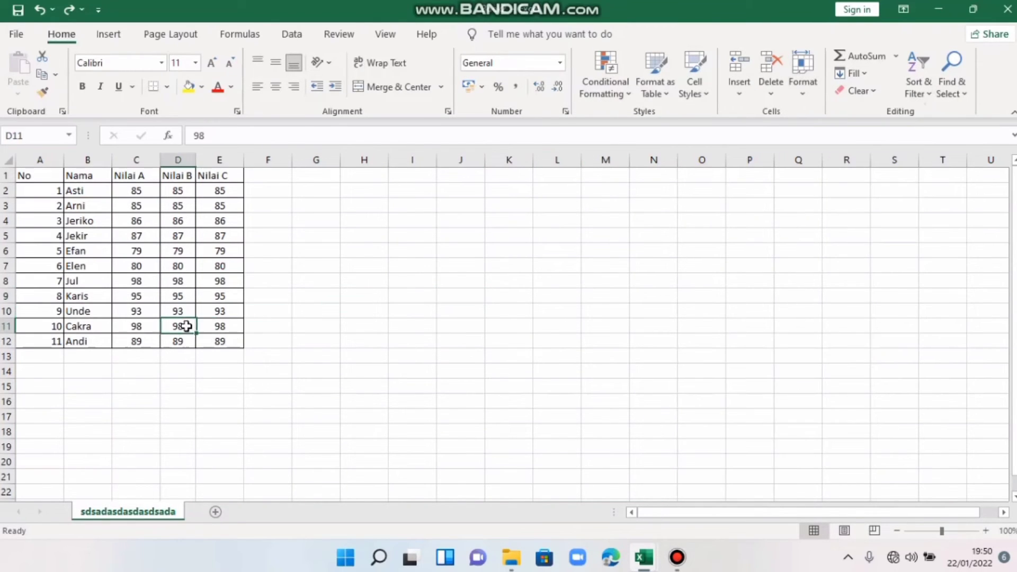
click(800, 85)
click(863, 441)
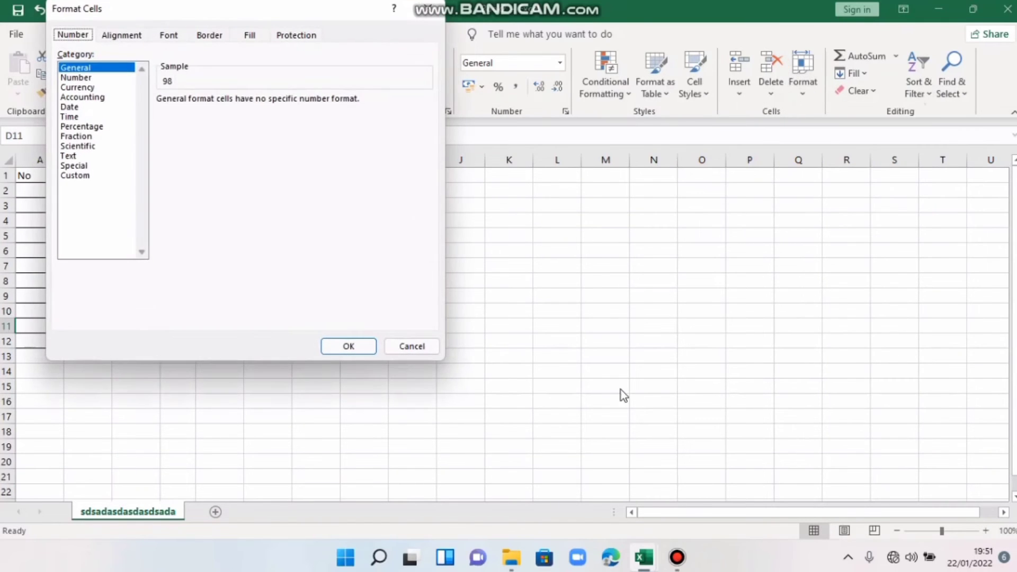
click(135, 38)
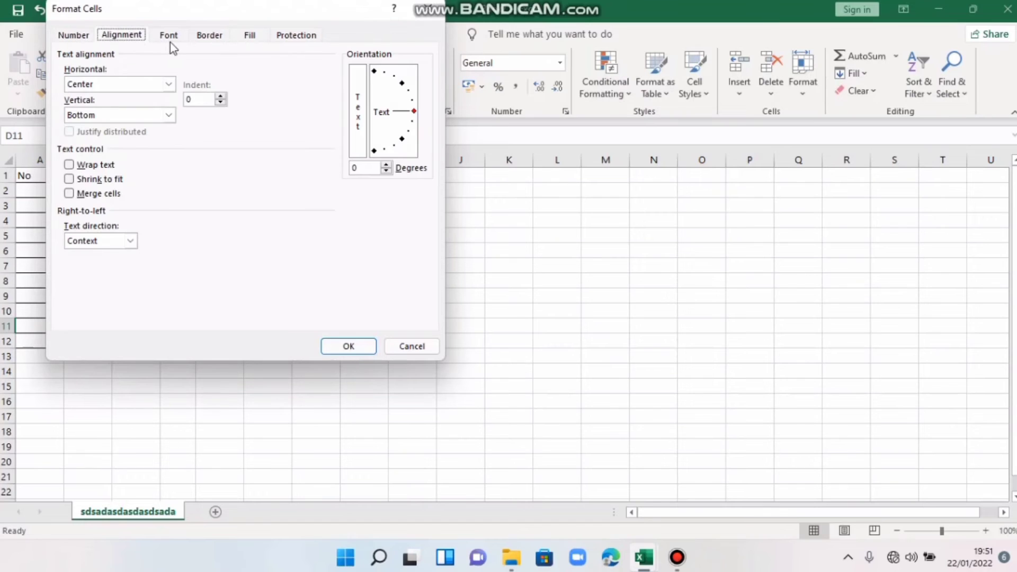
click(180, 40)
click(241, 40)
click(223, 42)
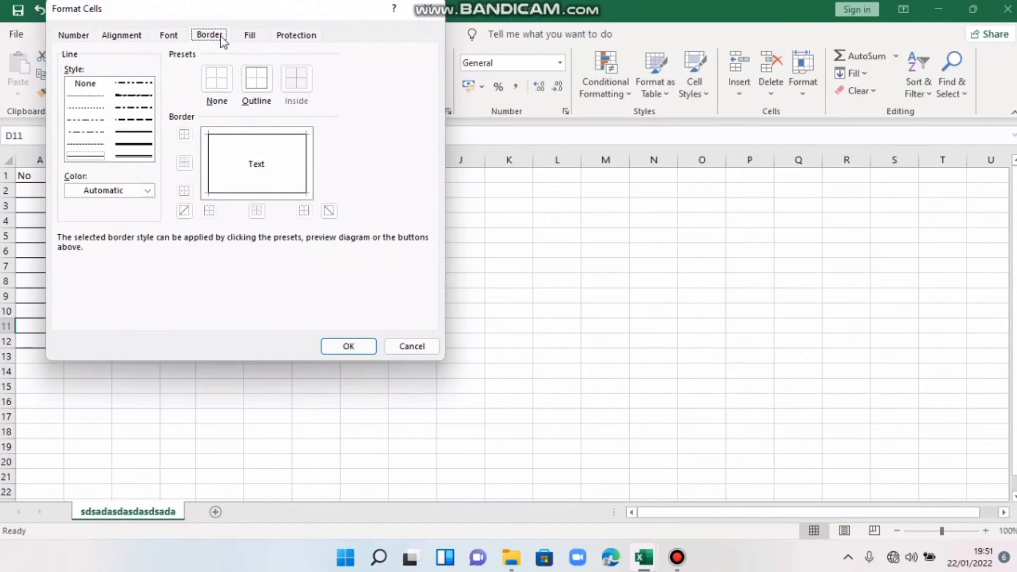
click(265, 170)
click(265, 171)
click(260, 168)
click(345, 346)
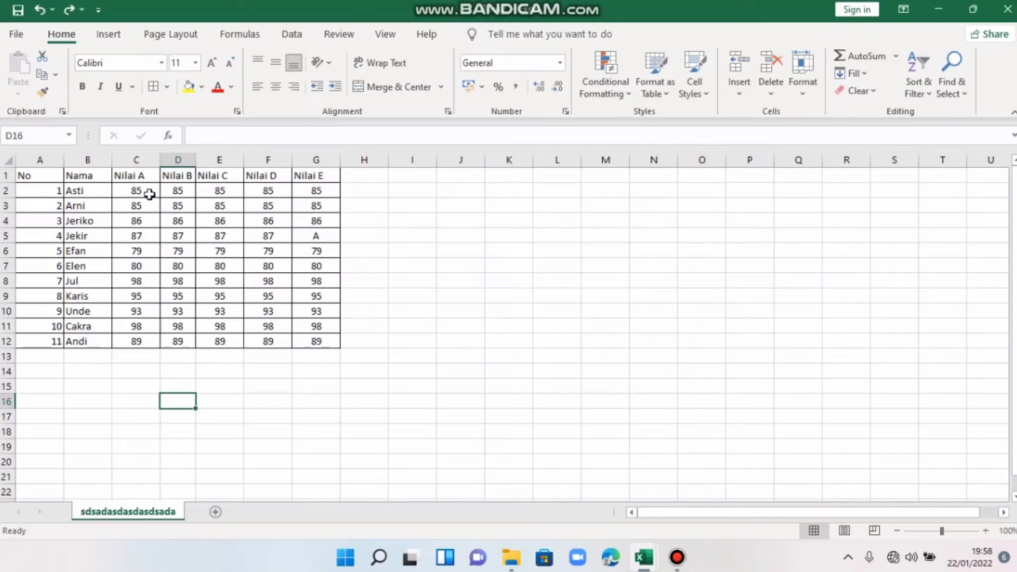
Select the Nilai A column from C1 to C12 and add its Sum with AutoSum beneath the scores.
click(896, 64)
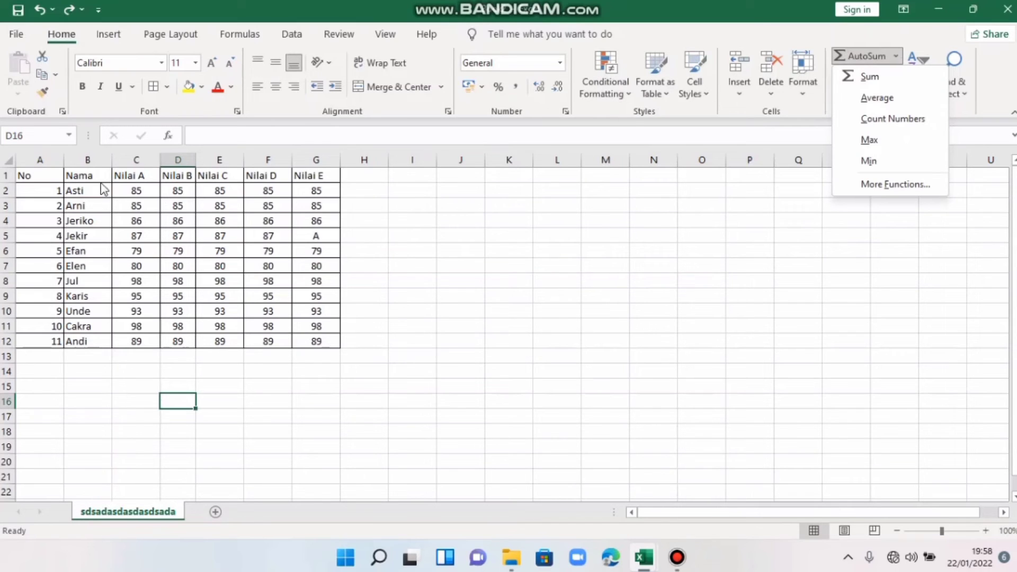
click(122, 180)
drag(122, 176, 149, 339)
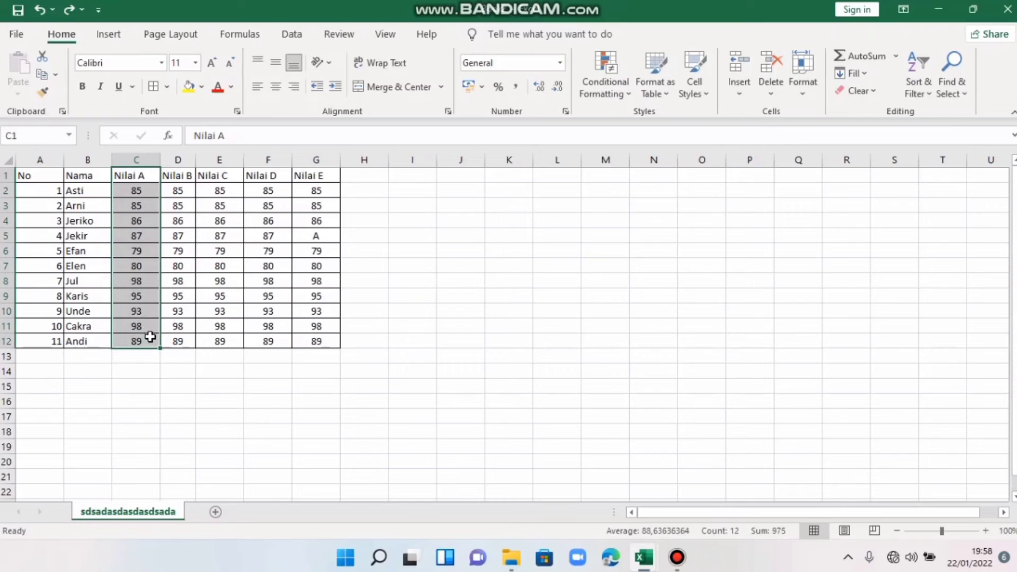
click(893, 62)
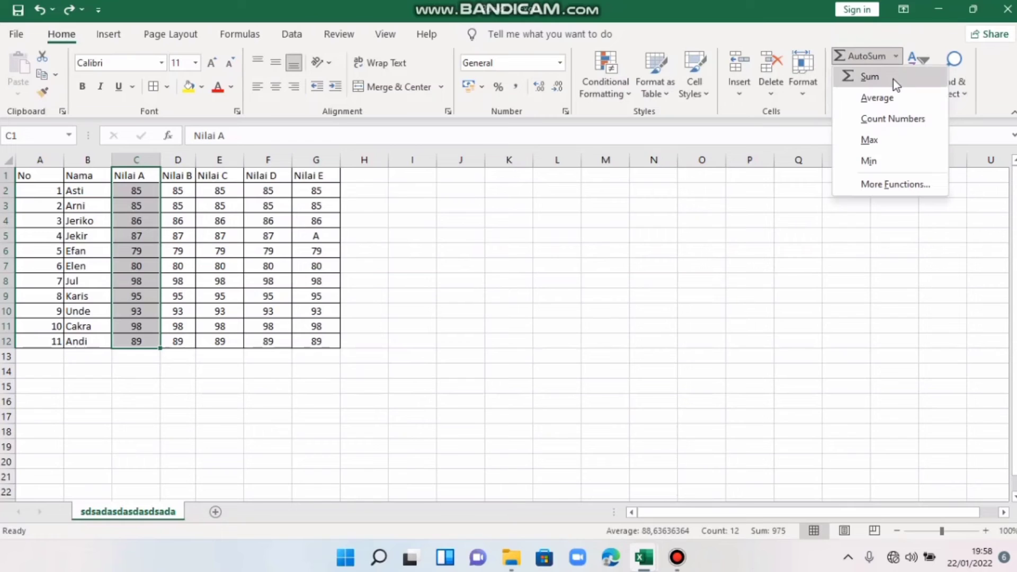
click(893, 82)
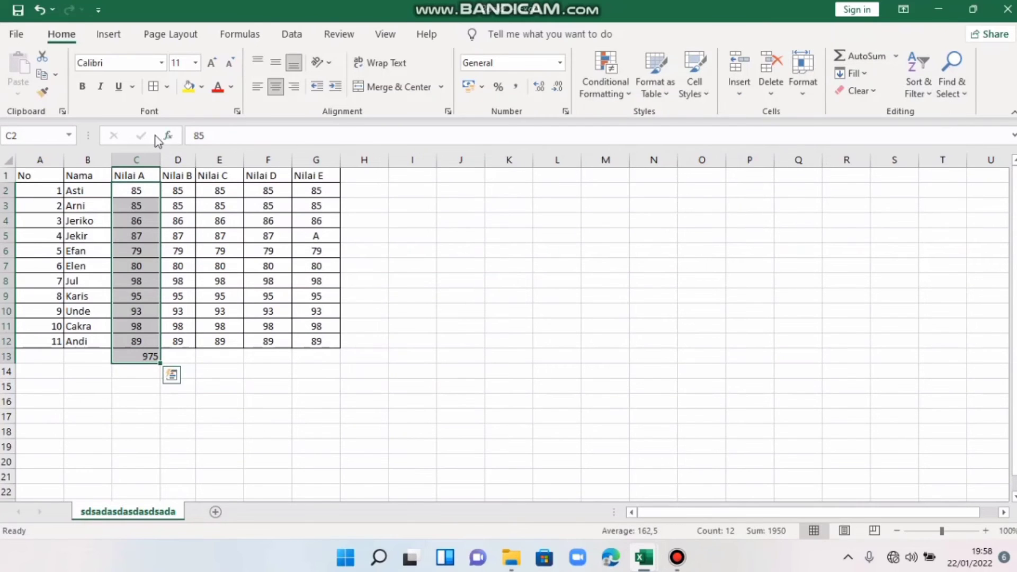
Add the Average of the Nilai B scores in D2:D12 beneath the column with AutoSum.
drag(177, 190, 187, 347)
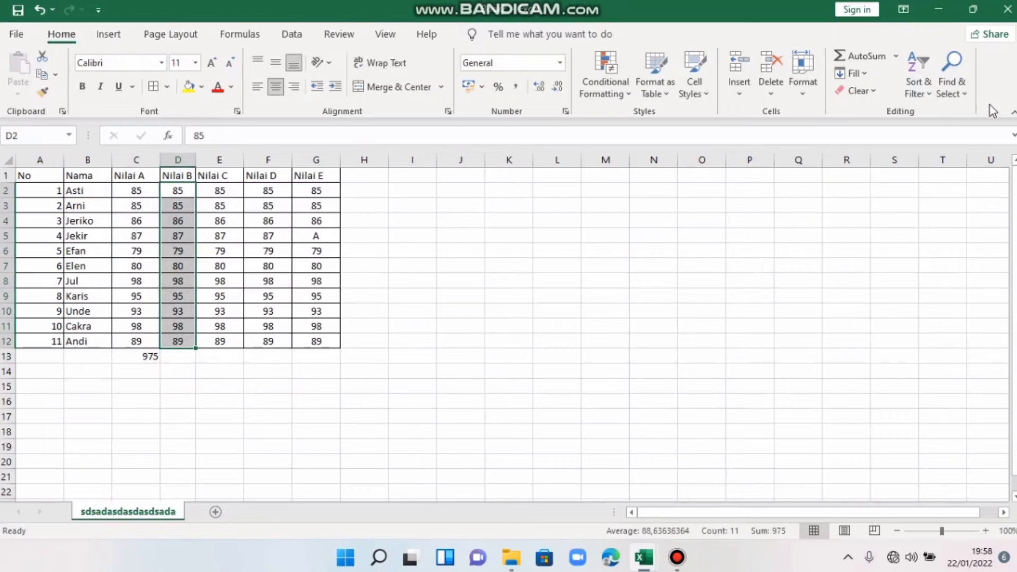
click(894, 57)
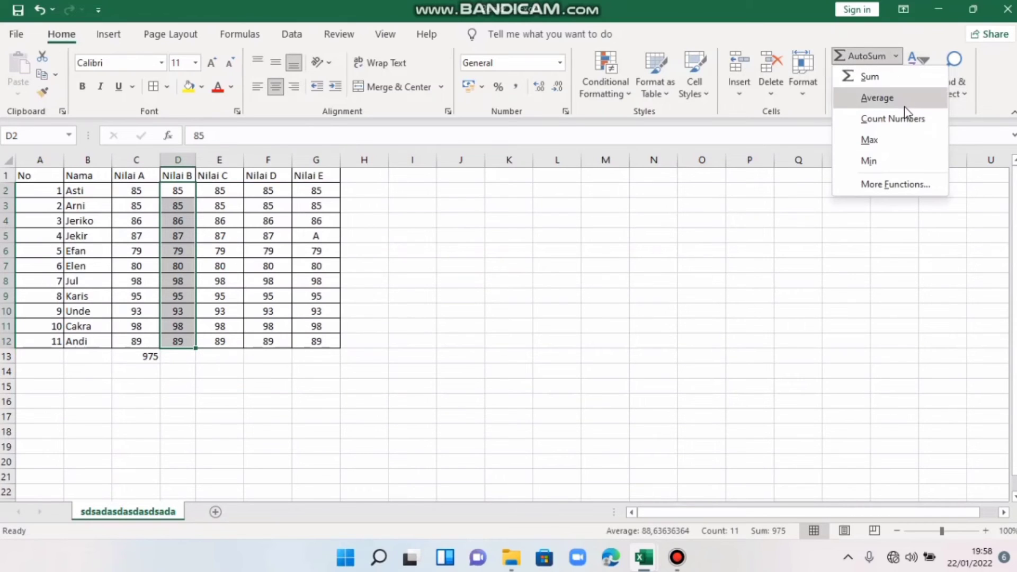
click(905, 101)
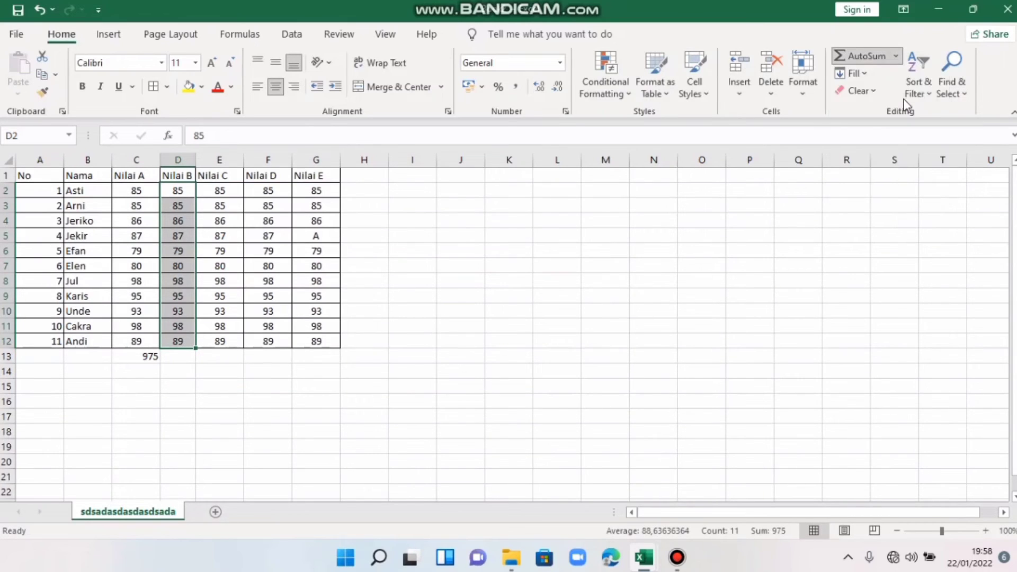
Add a Count Numbers result for the Nilai E scores in G2:G12 beneath the column with AutoSum.
click(219, 188)
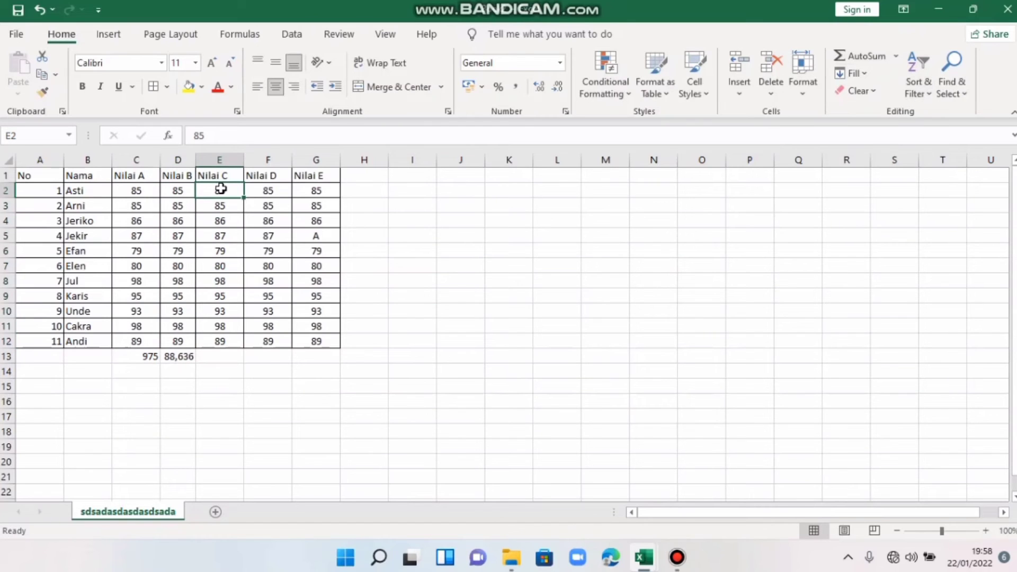
drag(219, 188, 229, 348)
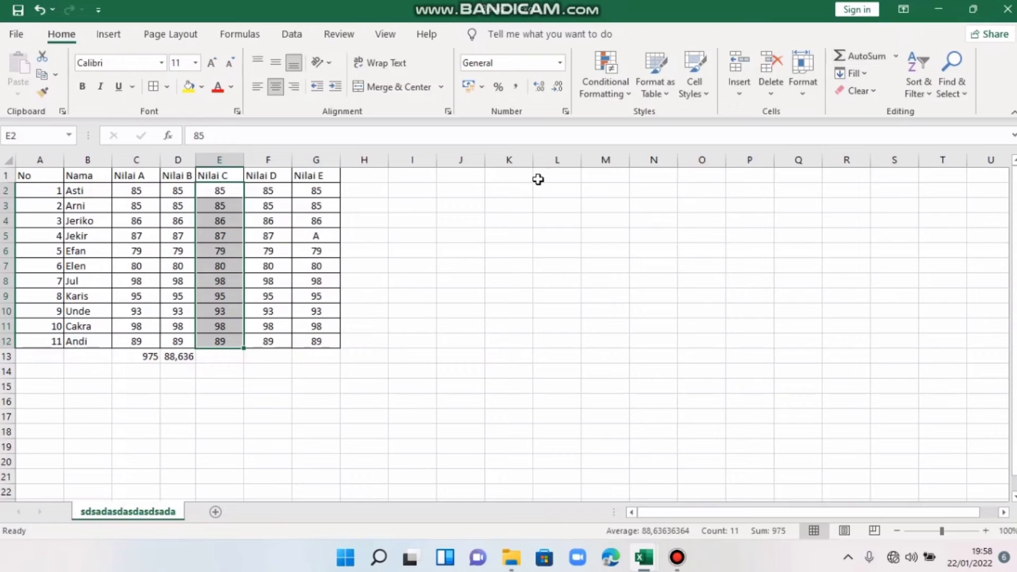
click(315, 192)
drag(315, 192, 327, 341)
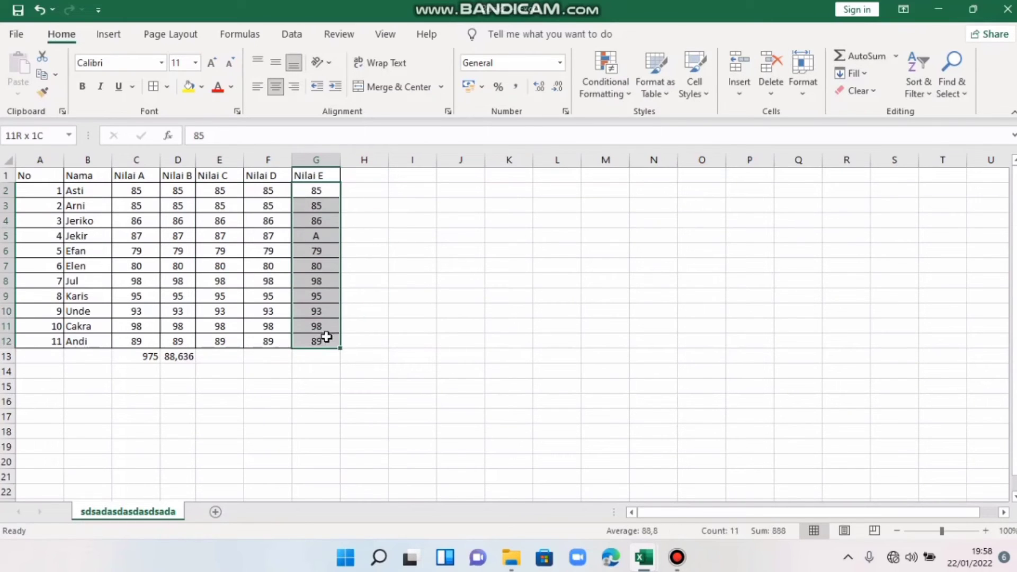
click(896, 56)
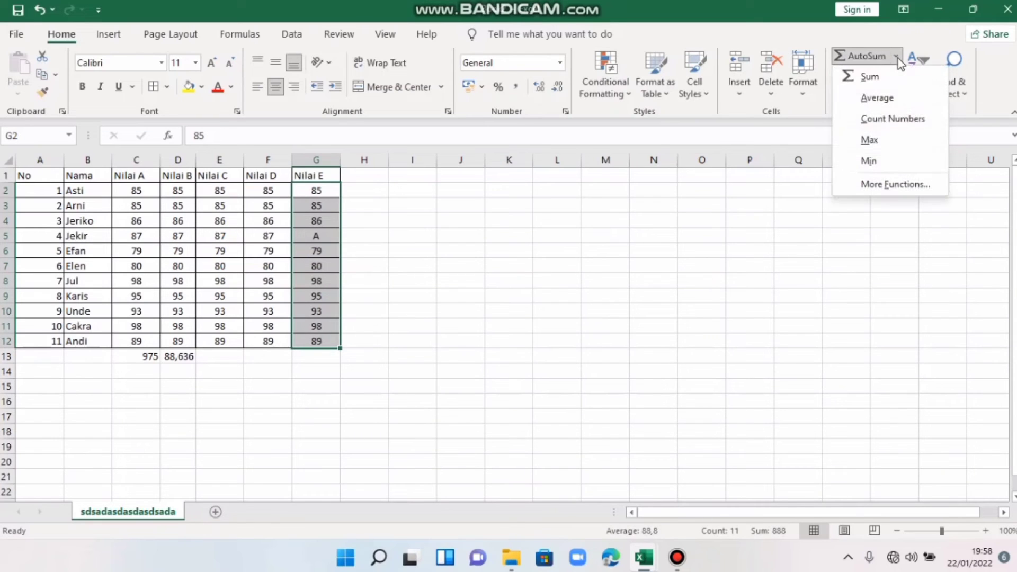
click(892, 118)
Add the Max of the Nilai D scores in F2:F12 beneath the column with AutoSum.
drag(260, 189, 273, 342)
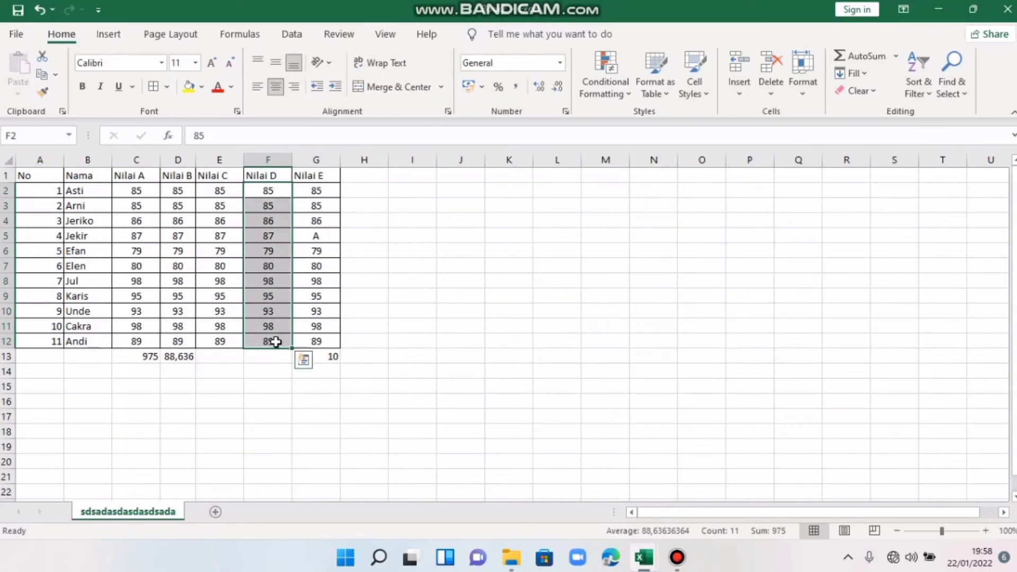
click(895, 56)
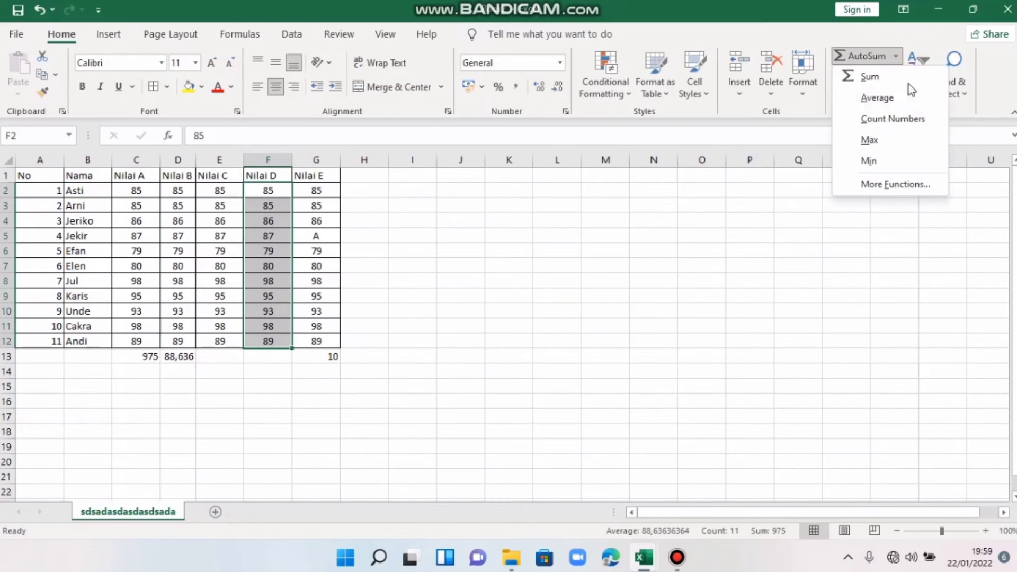
click(911, 142)
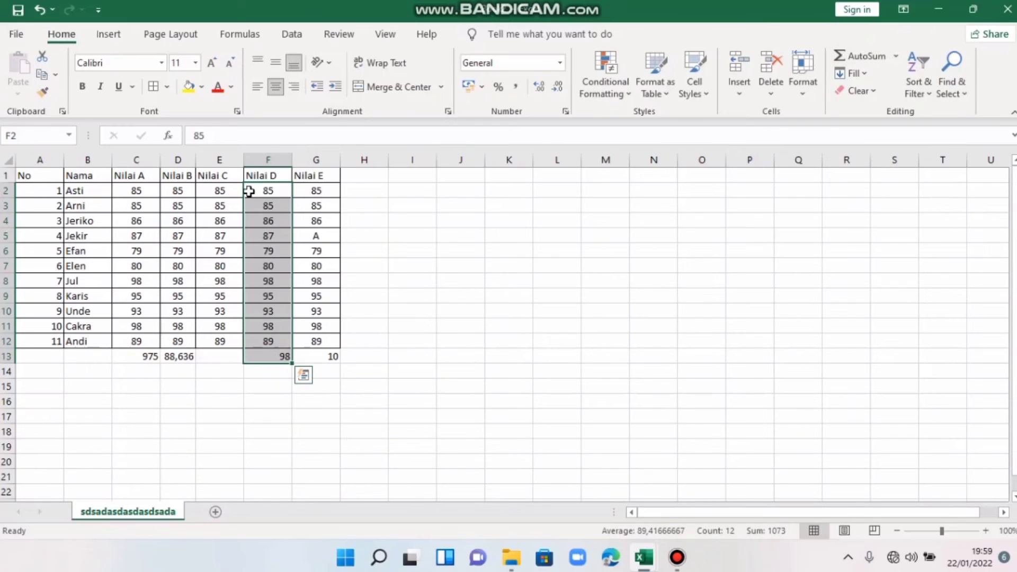
Add the Min of the Nilai C scores in E2:E12 beneath the column with AutoSum.
drag(228, 190, 225, 336)
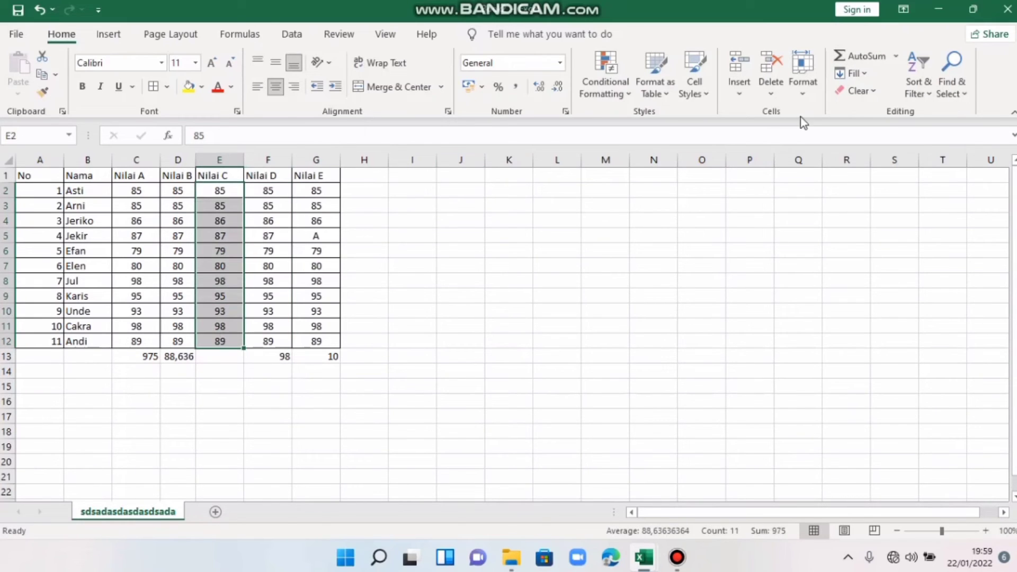
click(894, 57)
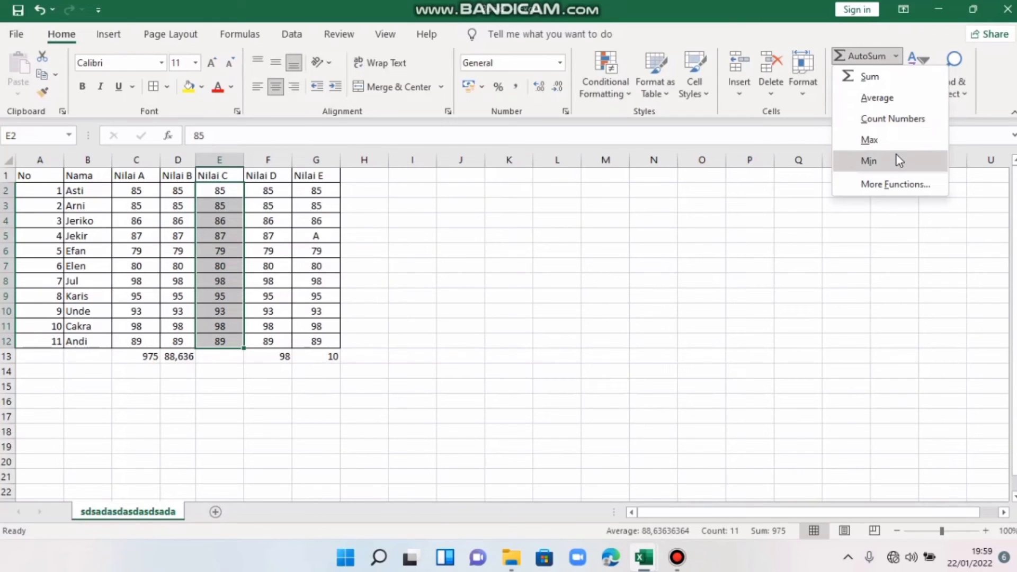
click(896, 159)
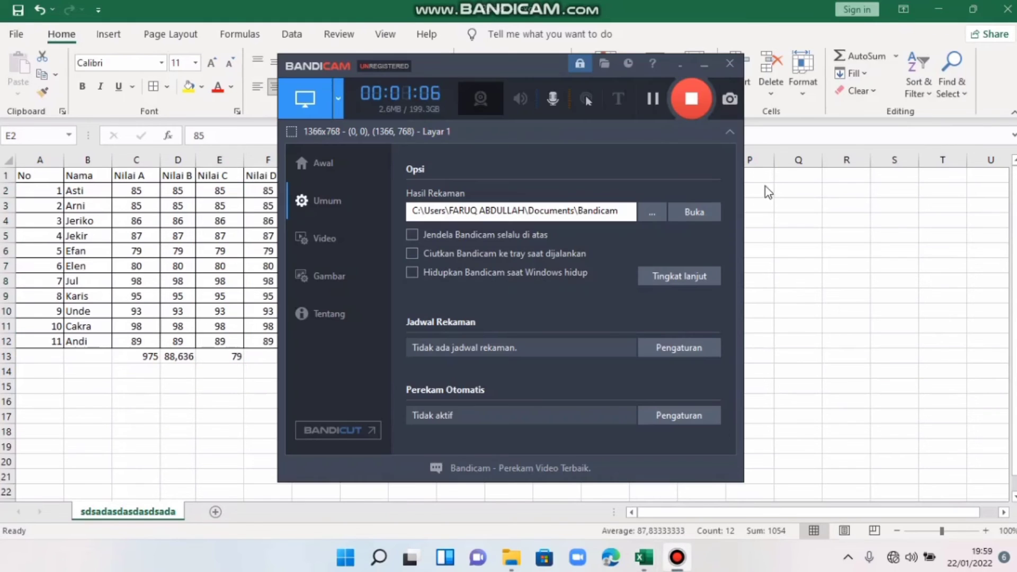
click(815, 248)
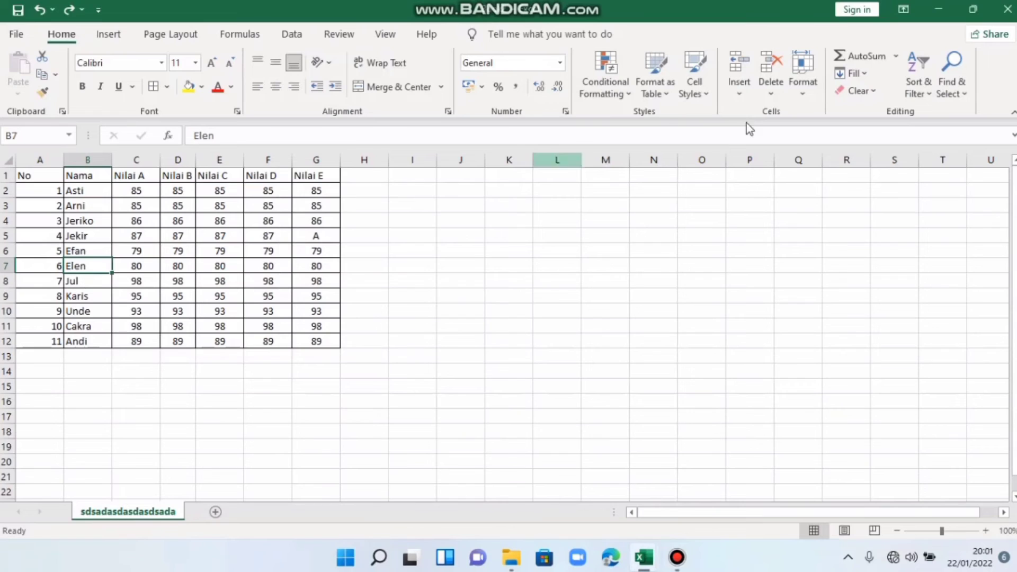
Fill cell B7 down from the cell above it, and fill it right from the neighbouring No cell.
click(865, 75)
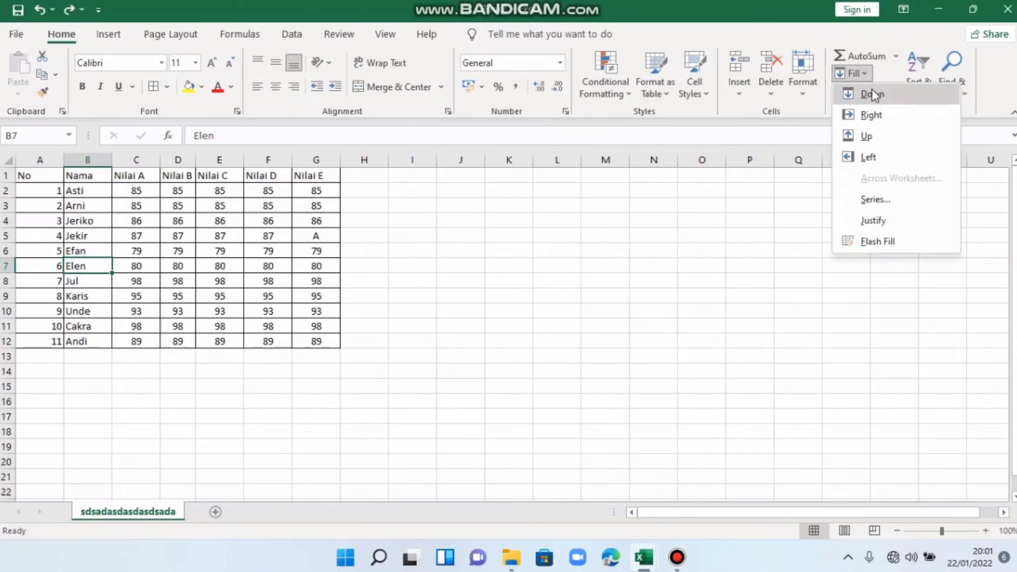
click(911, 100)
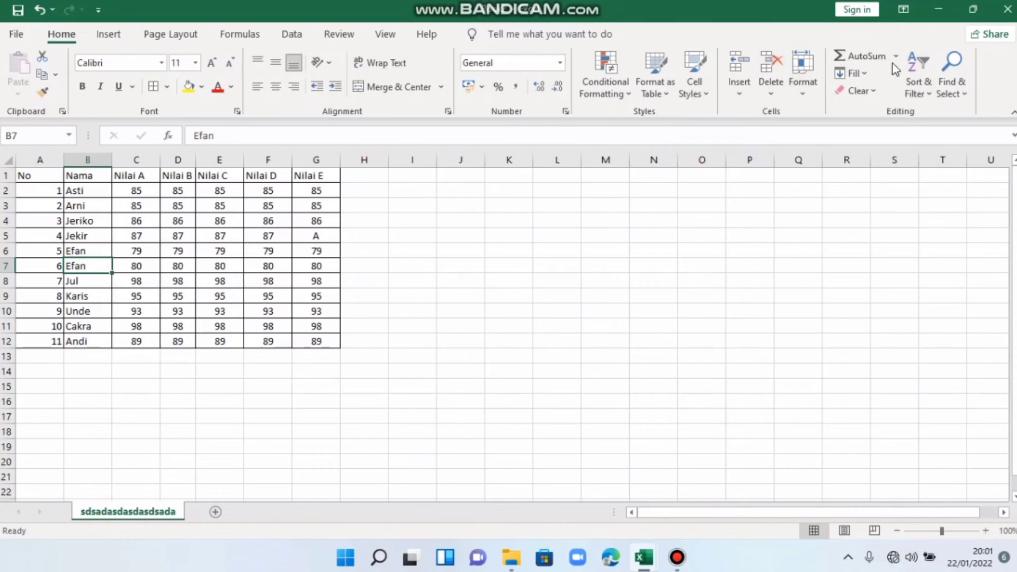
click(865, 73)
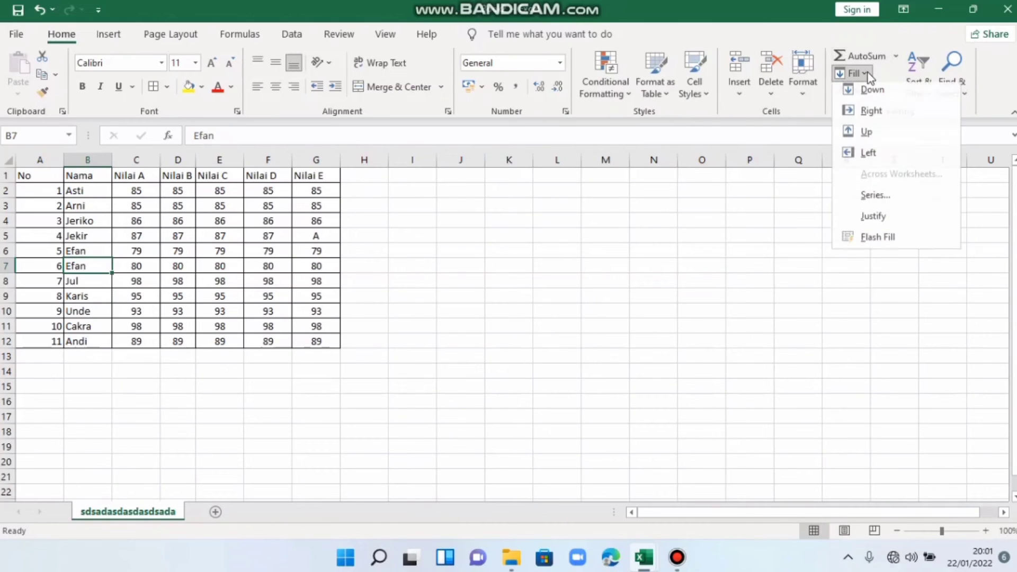
click(888, 114)
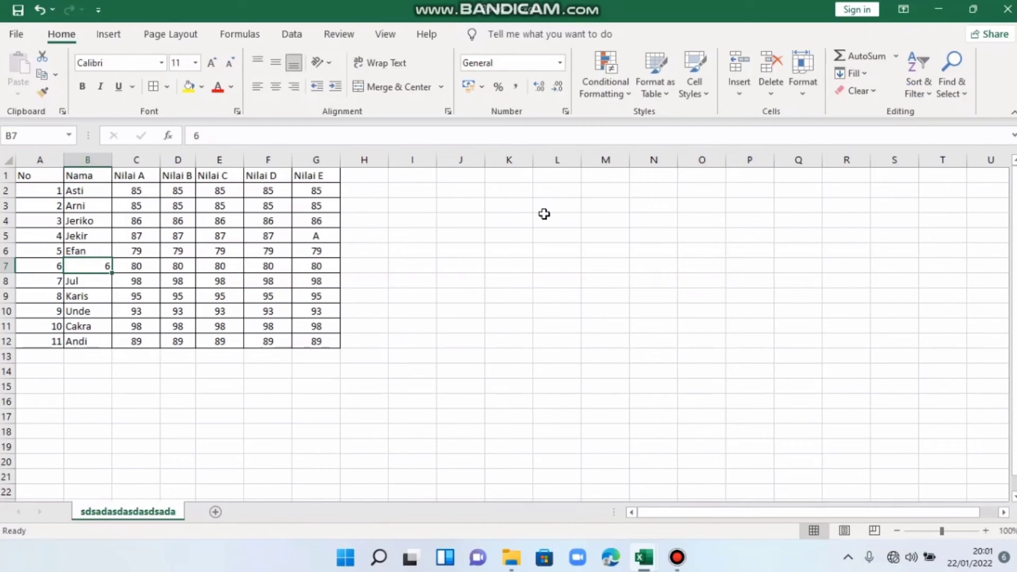
Fill cell B7 up from the cell below it, and fill it left from the neighbouring Nilai A cell.
click(859, 74)
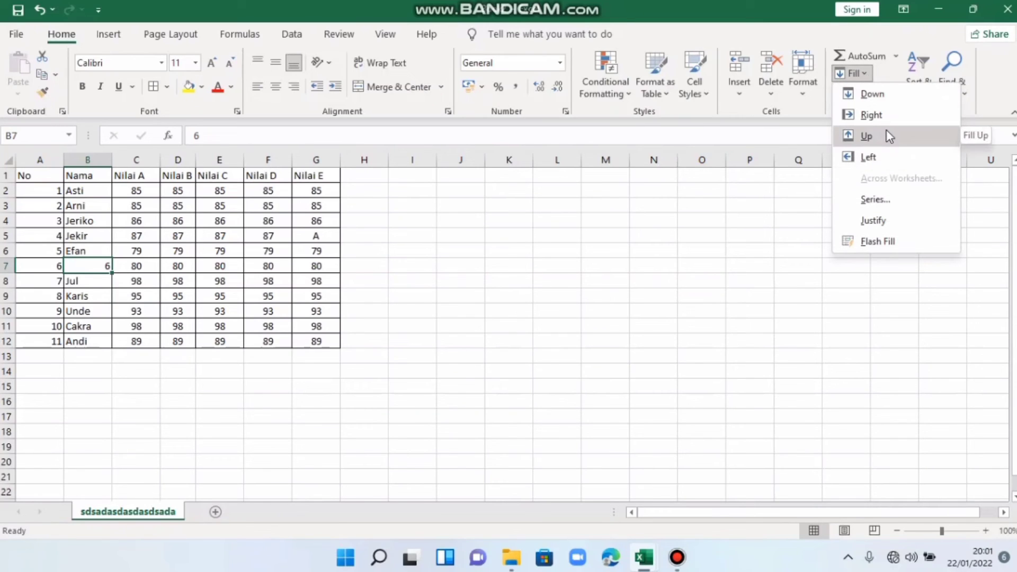
click(866, 136)
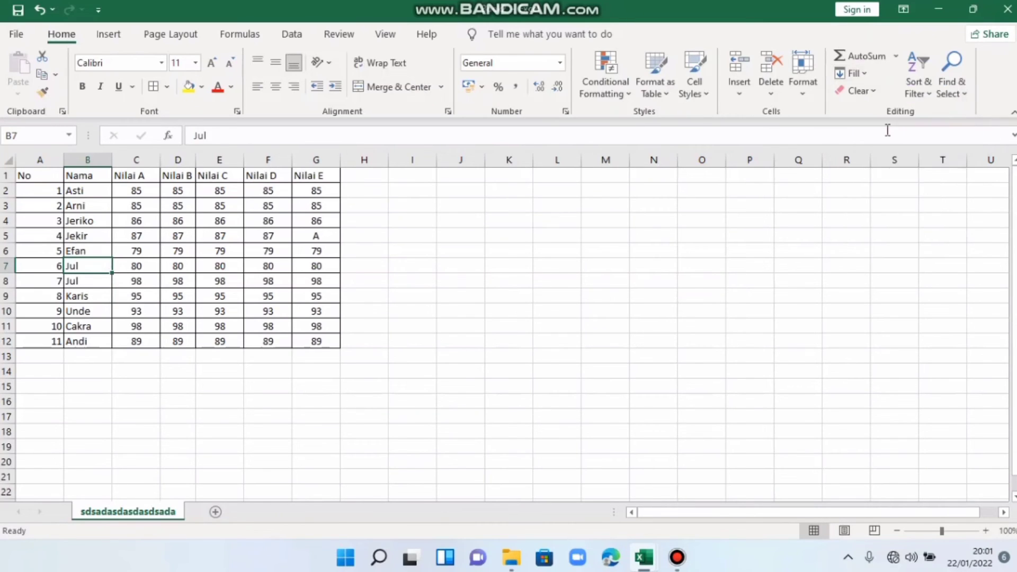
click(854, 74)
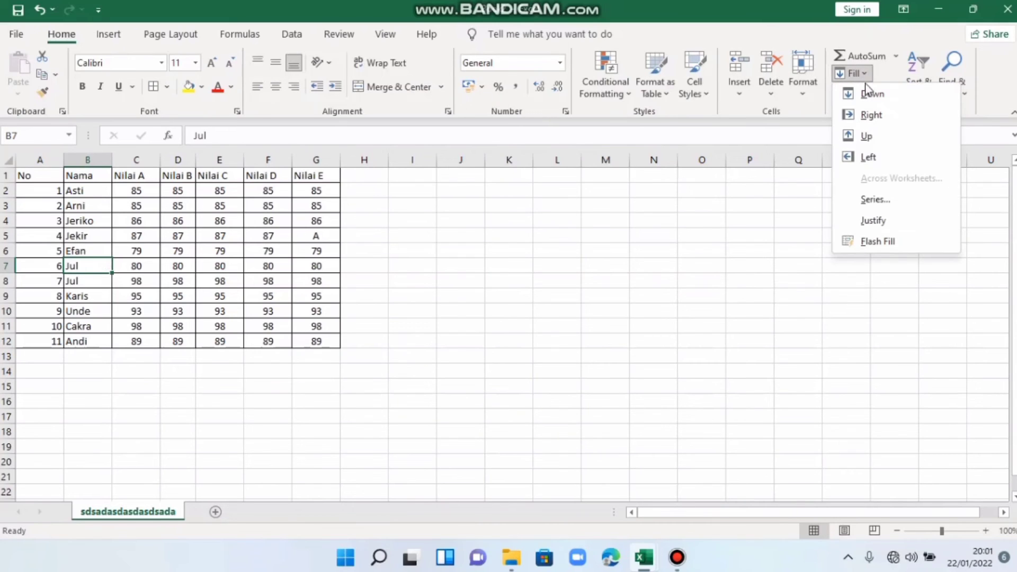
click(885, 153)
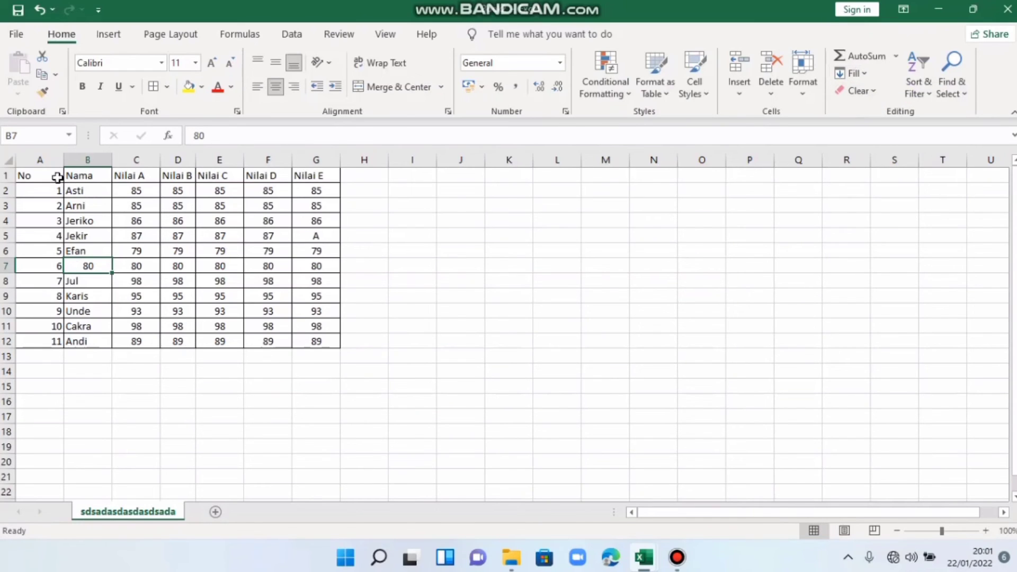
Clear all contents and formatting from the whole score table in A1:G12.
drag(53, 176, 325, 342)
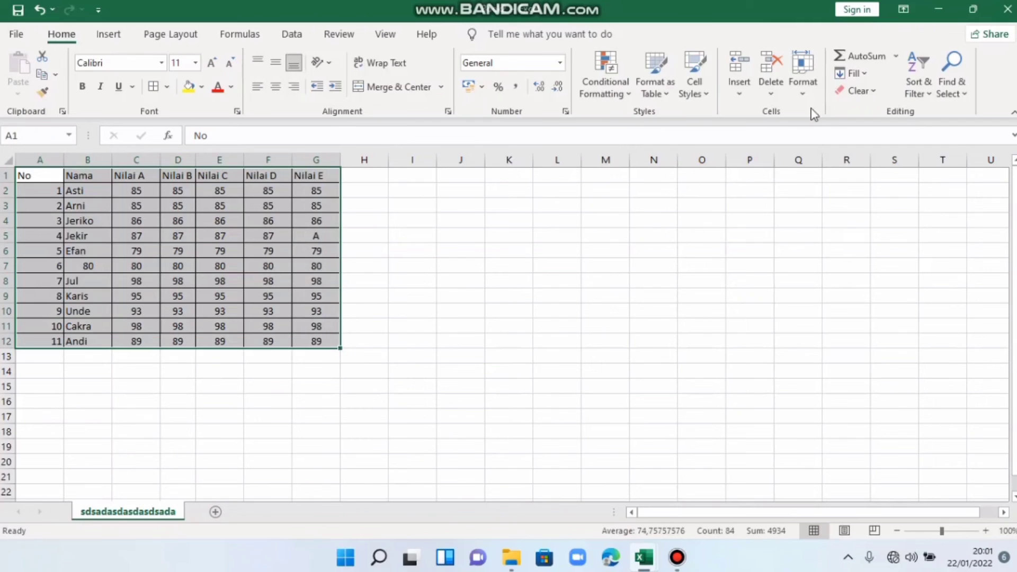
click(863, 91)
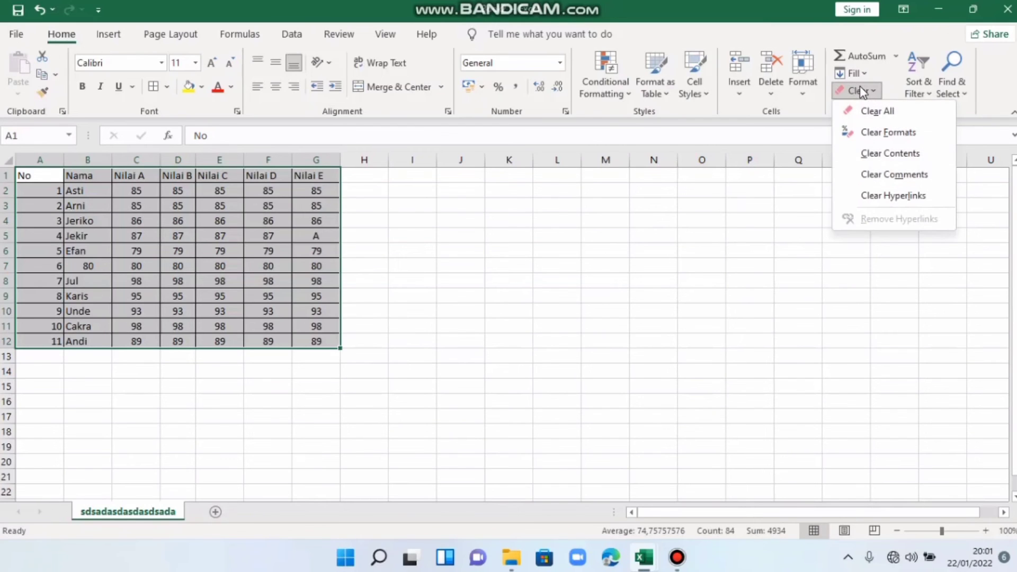
click(874, 111)
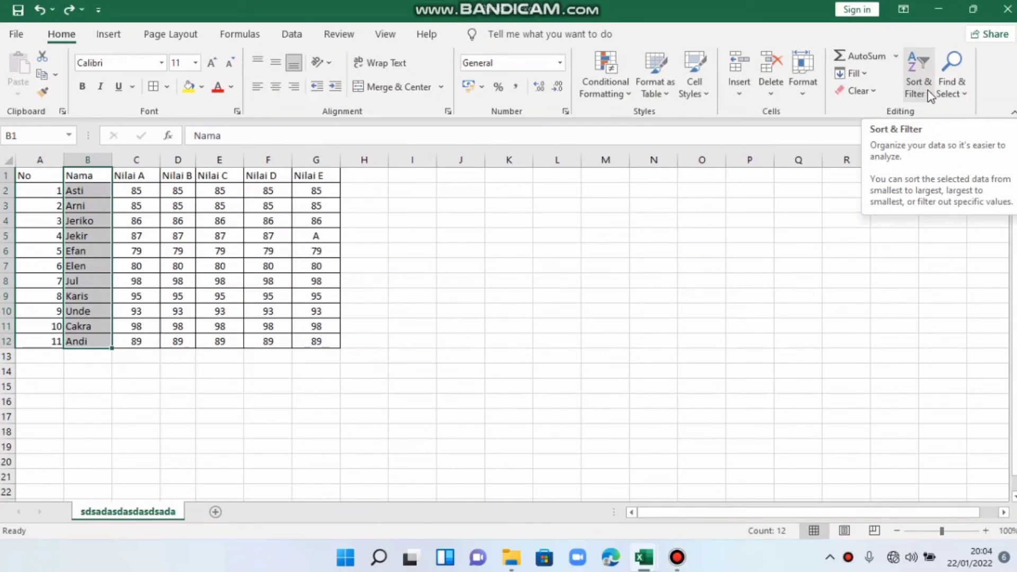
Sort the whole table by the Nama column from A to Z, and re-sort it from Z to A.
click(928, 96)
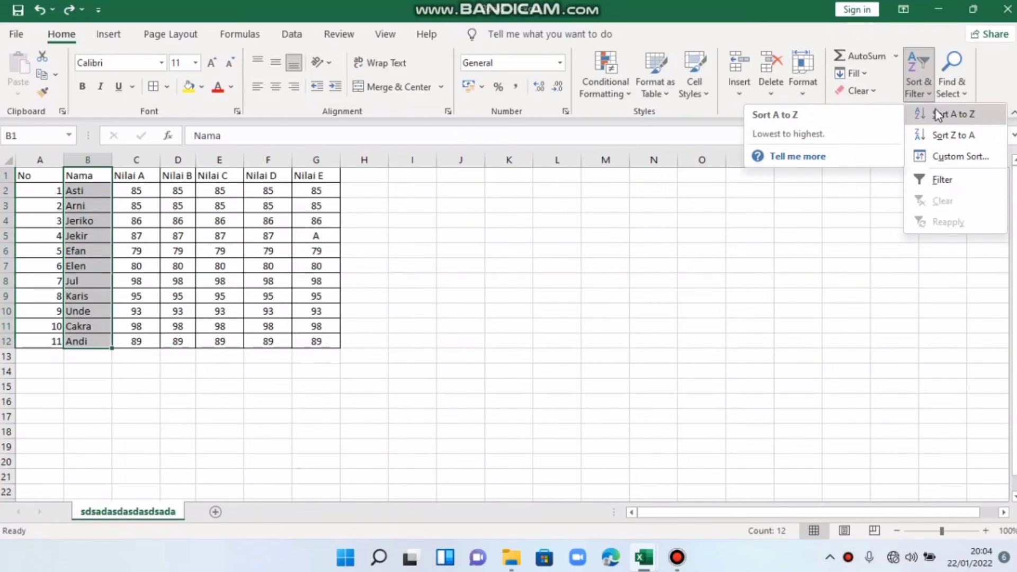
click(937, 114)
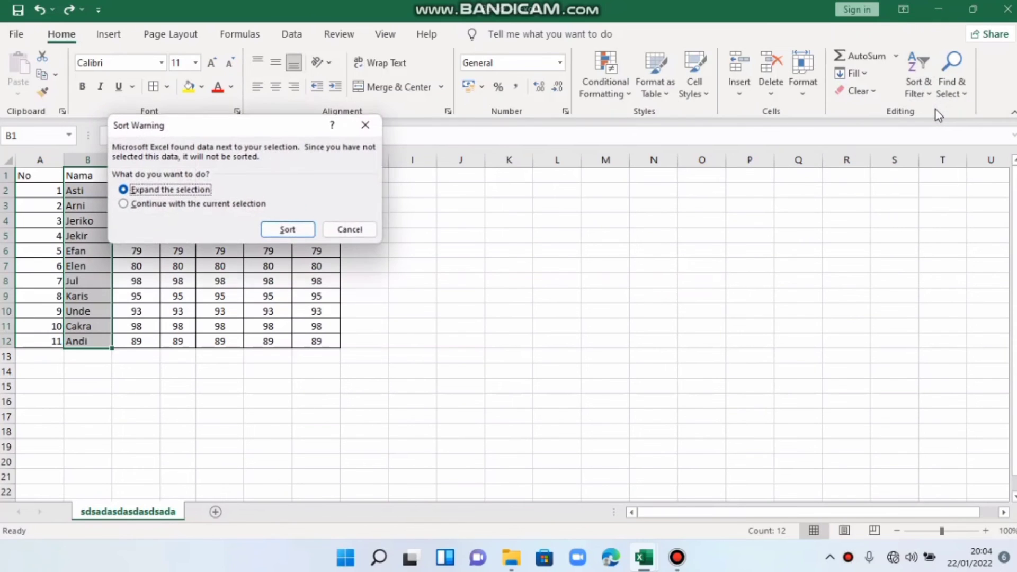
key(Return)
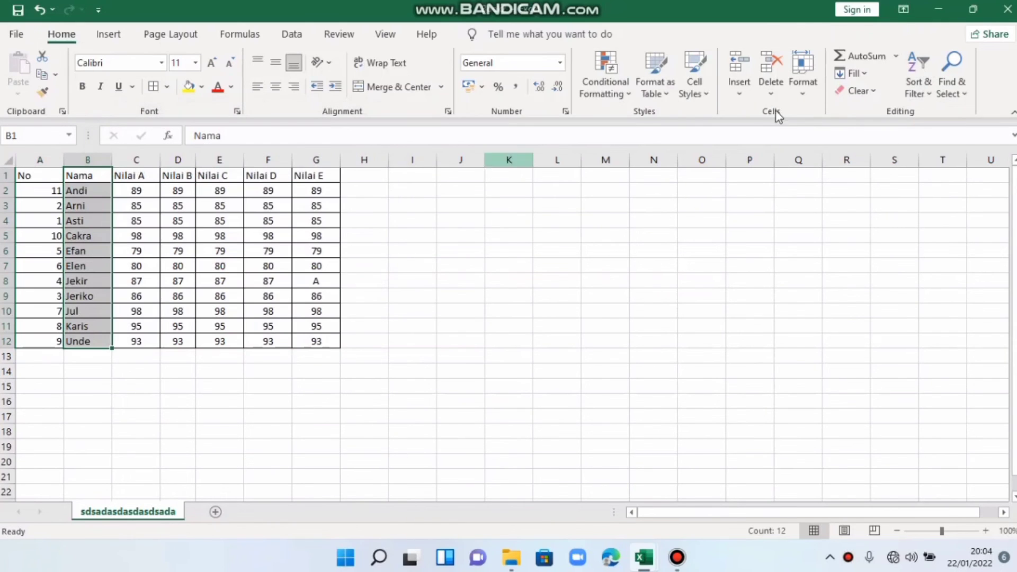
click(920, 86)
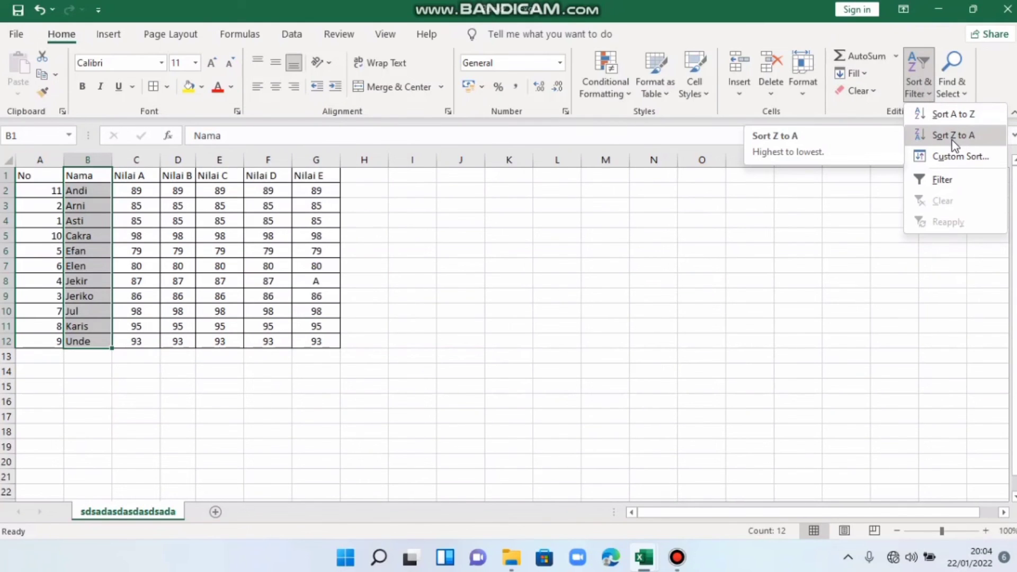
click(952, 136)
key(Return)
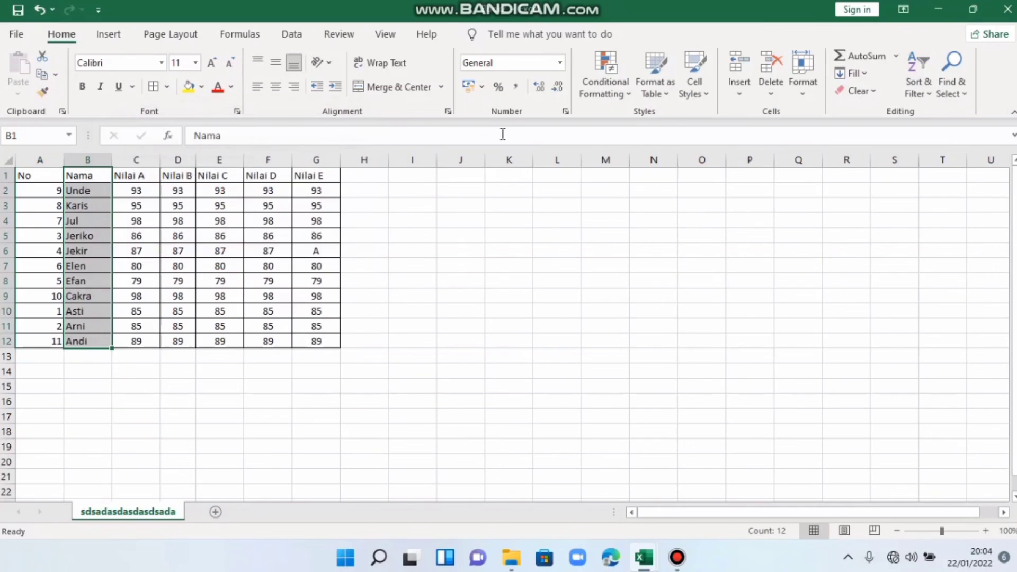
Add a filter to the Nama column and show only the record with No 10.
click(906, 81)
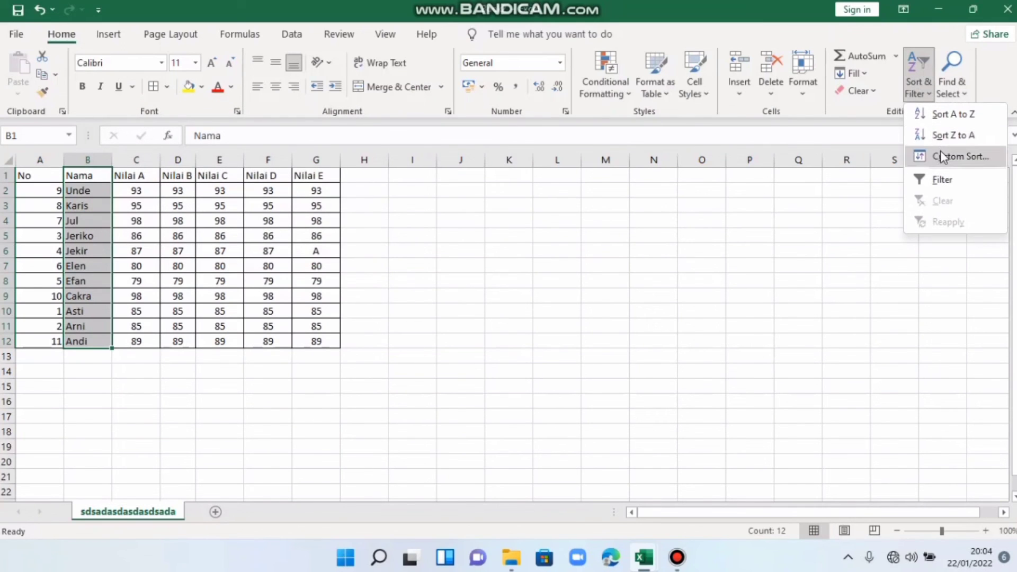
click(942, 179)
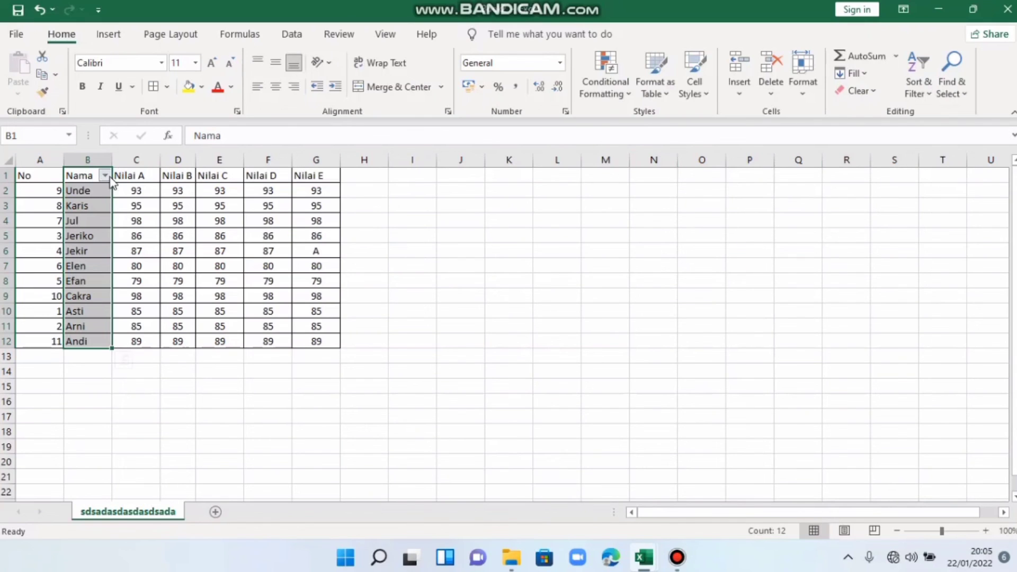
click(106, 176)
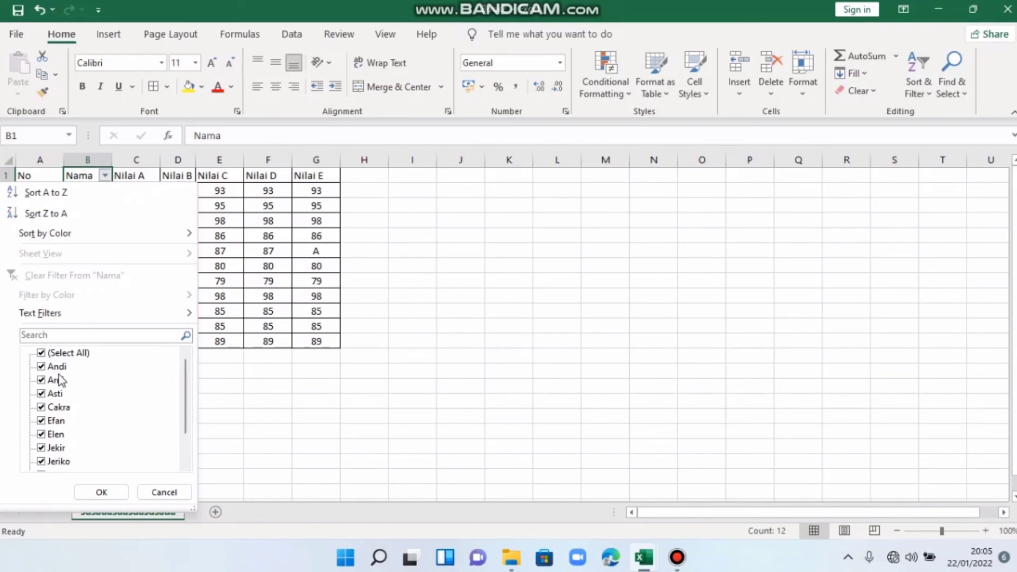
click(58, 408)
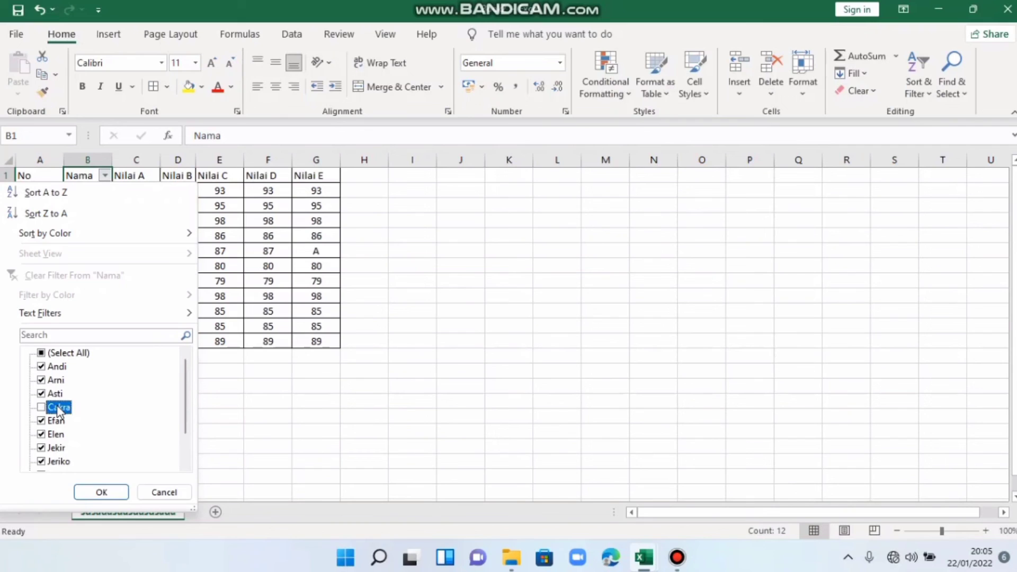
click(46, 353)
click(43, 354)
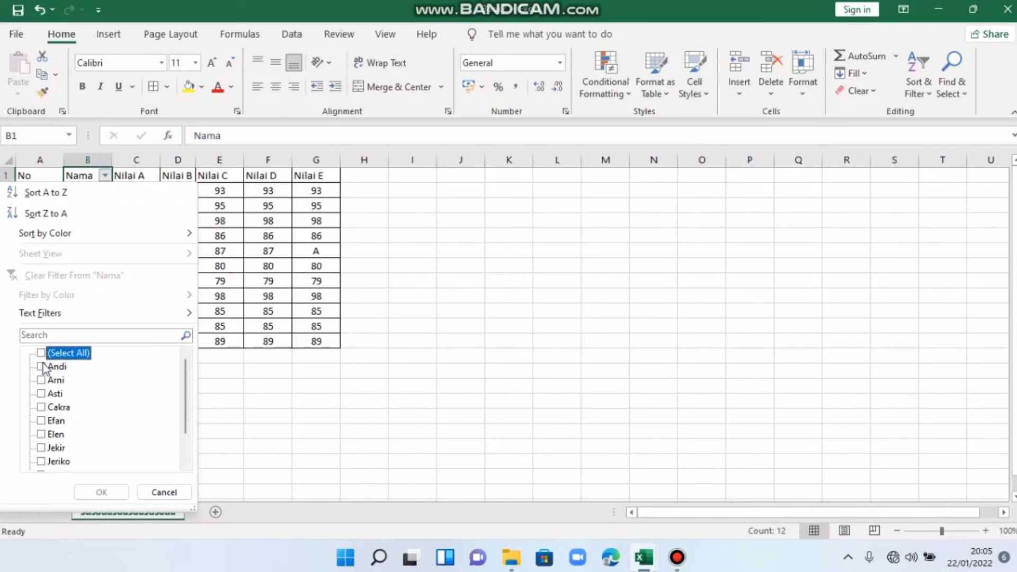
click(47, 407)
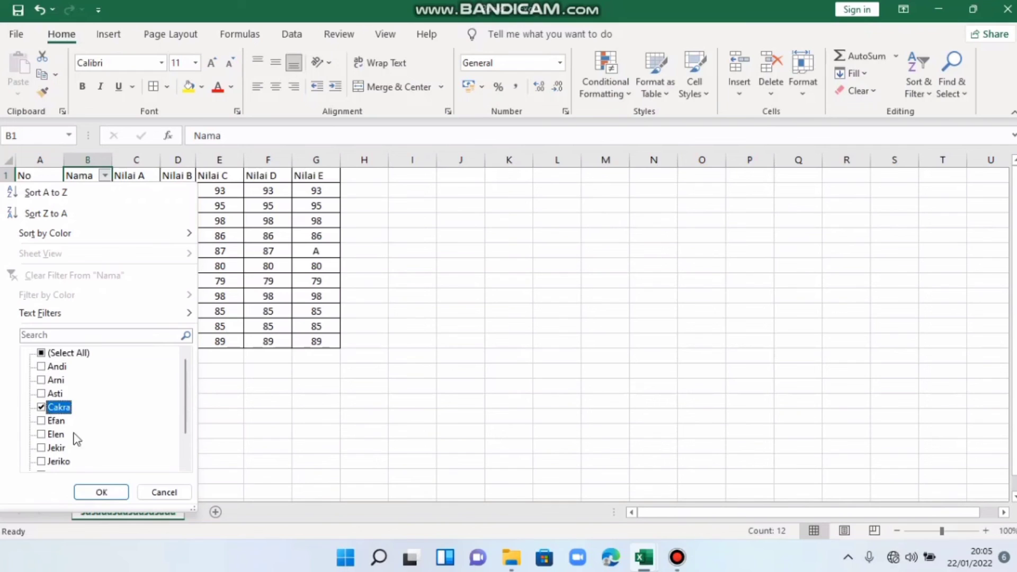
click(108, 491)
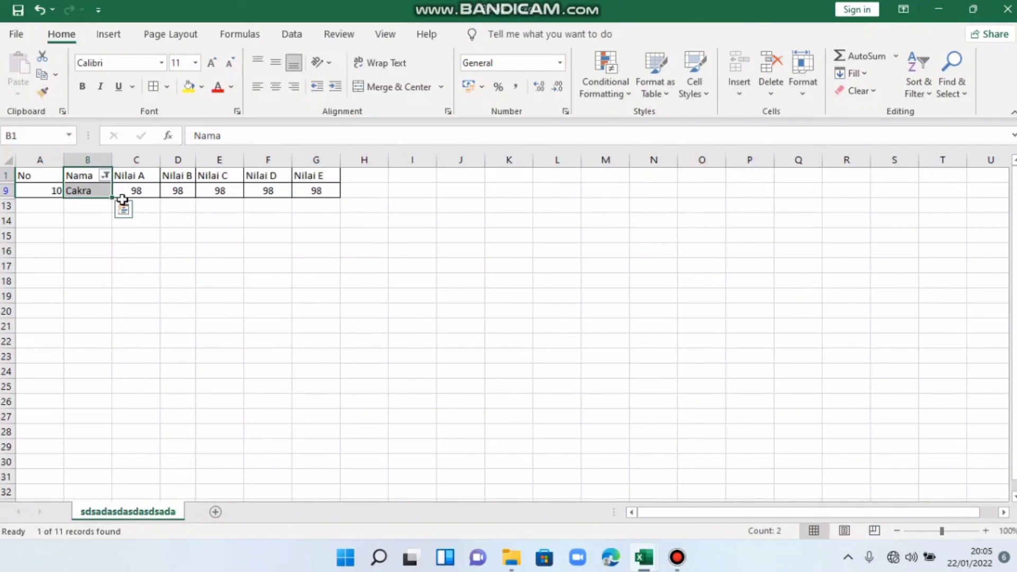
click(676, 557)
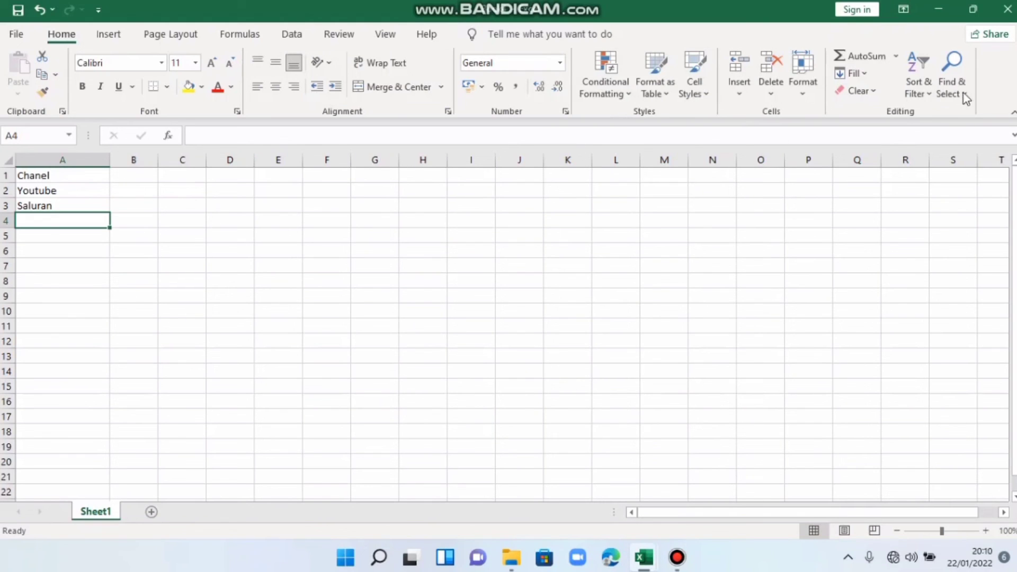
Find all cells containing "Youtube" in the sheet, and close the search.
double_click(70, 177)
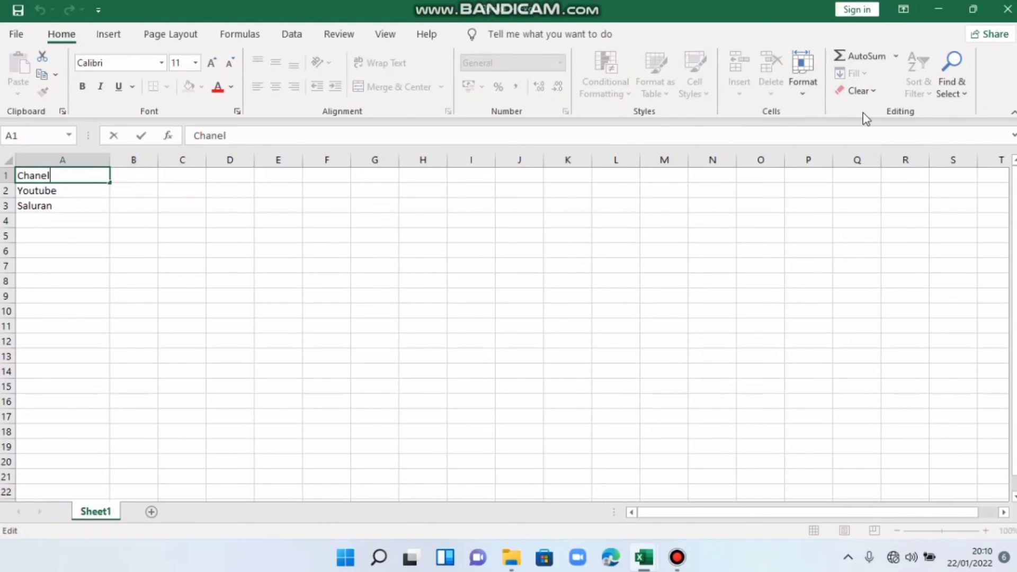
click(959, 93)
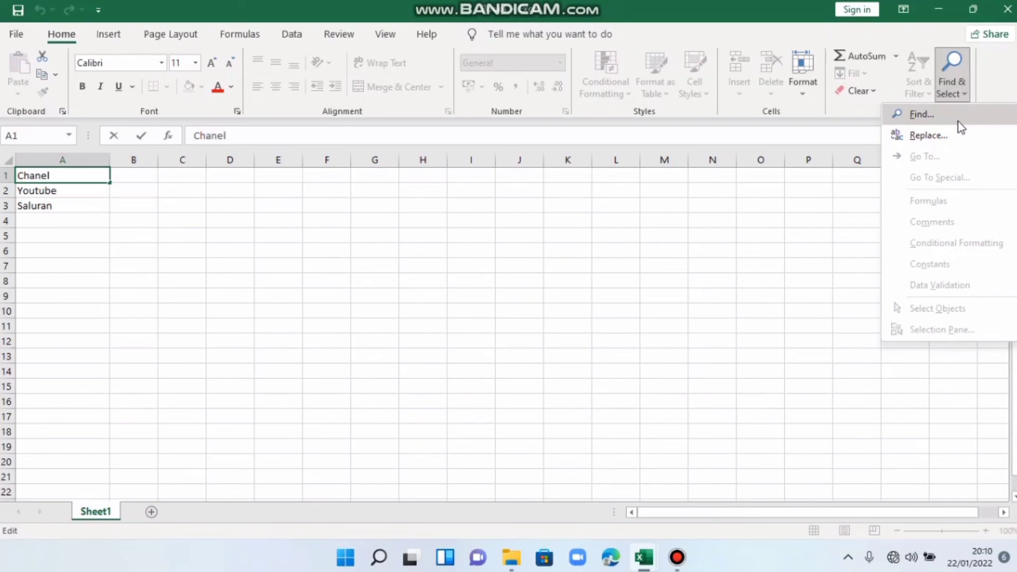
click(952, 115)
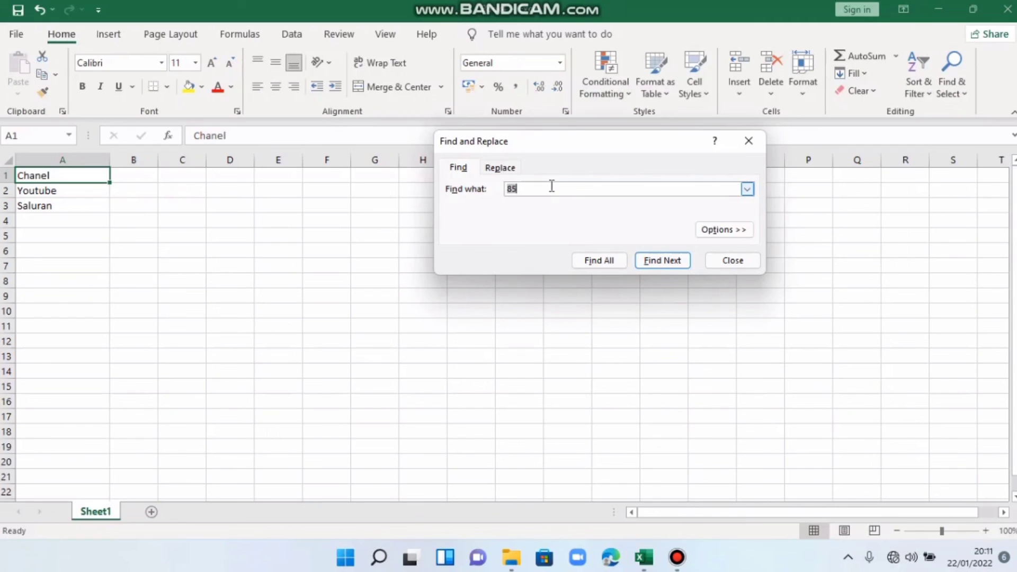
click(551, 186)
text(Youtube)
key(Left)
key(Left)
key(Left)
key(Left)
key(BackSpace)
key(BackSpace)
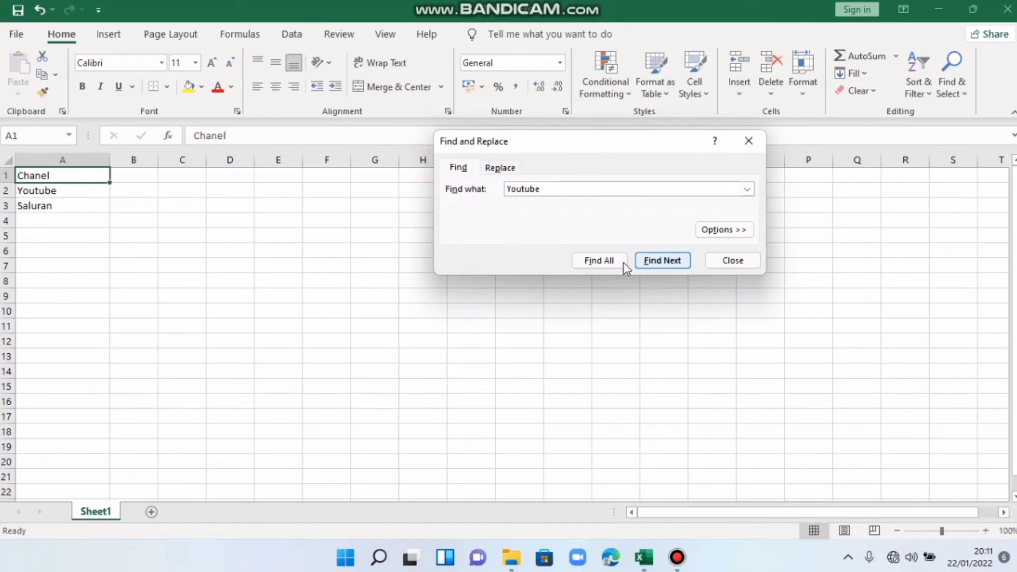
click(599, 261)
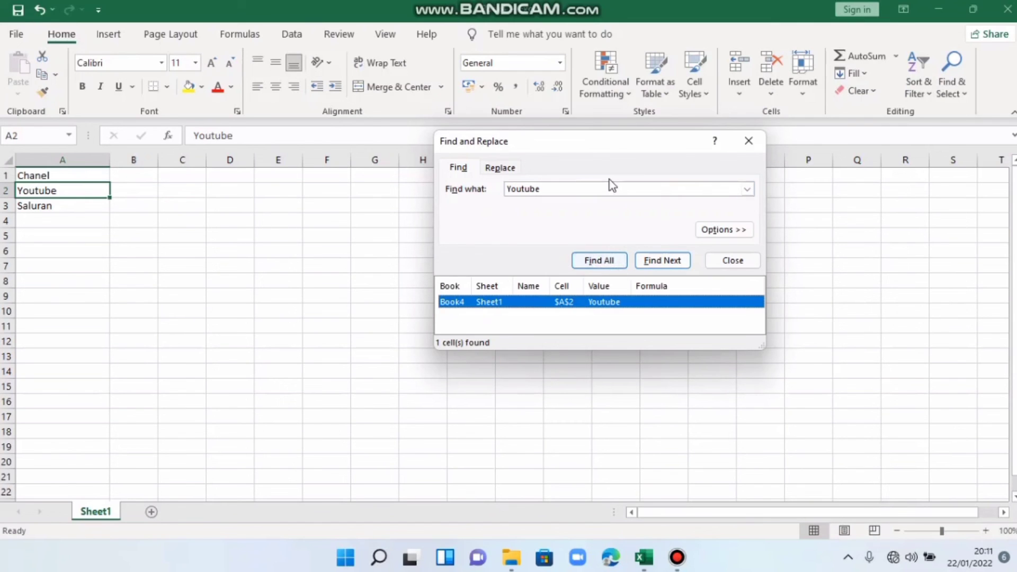
click(748, 141)
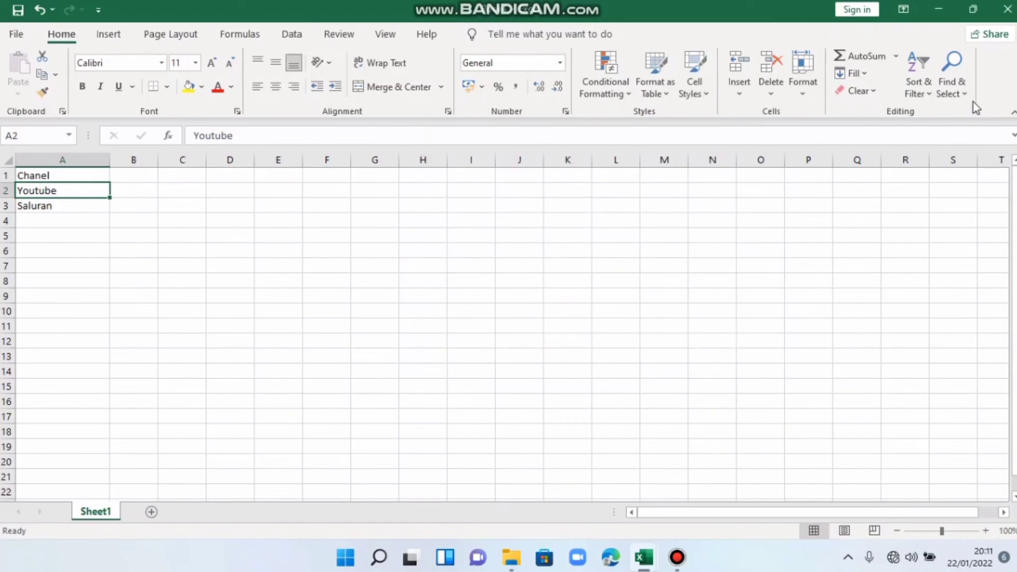
Prepare a replacement of "Youtube" with "Chanel", locate the matching cells, and close without replacing anything.
click(964, 94)
click(957, 137)
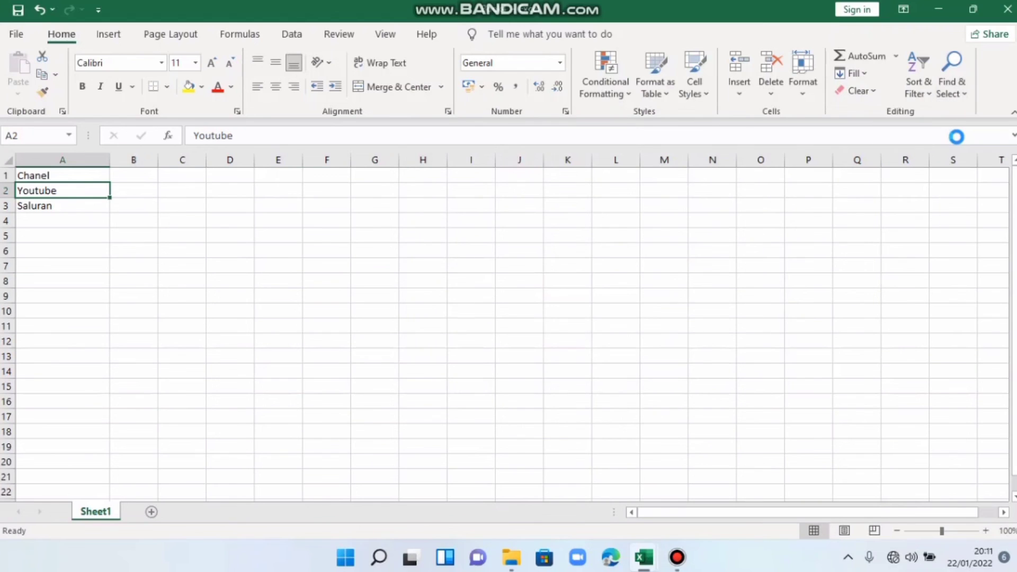
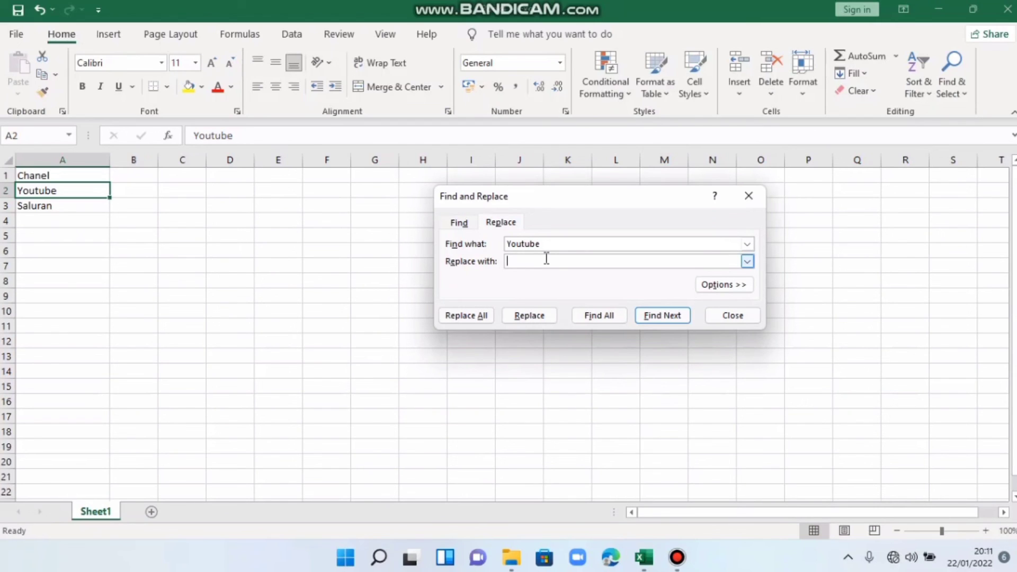
text(Chanel)
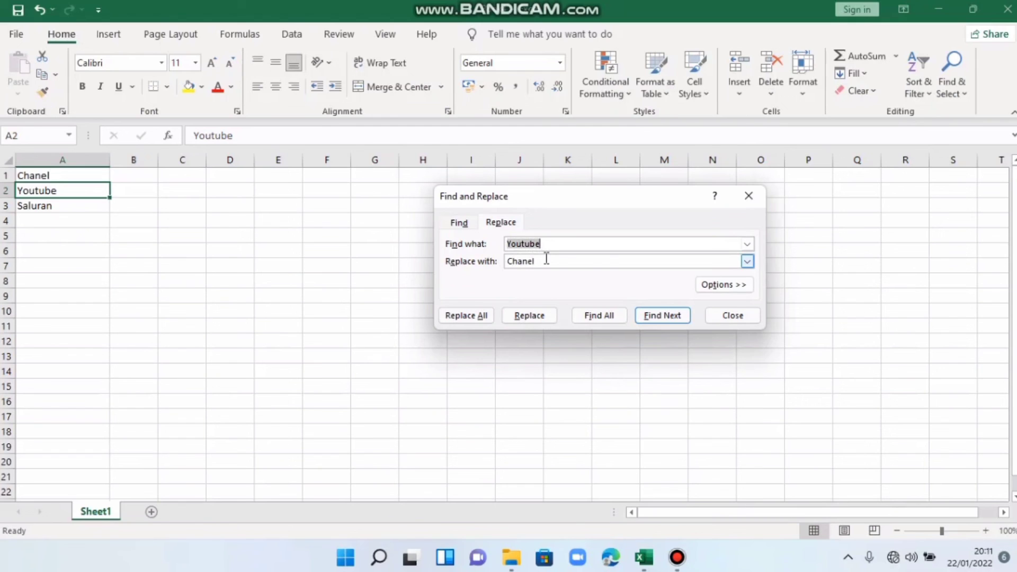
click(623, 316)
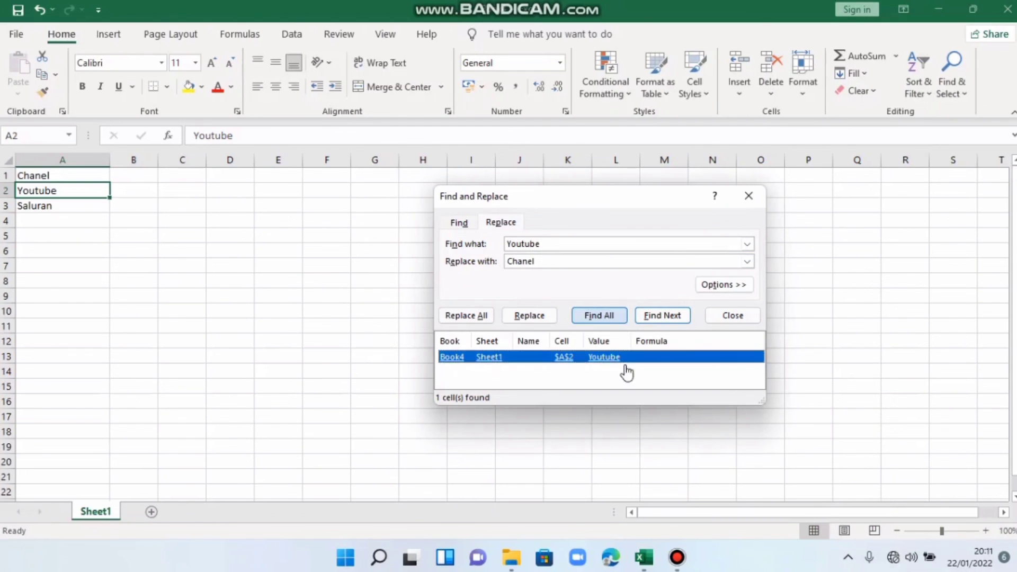
click(646, 320)
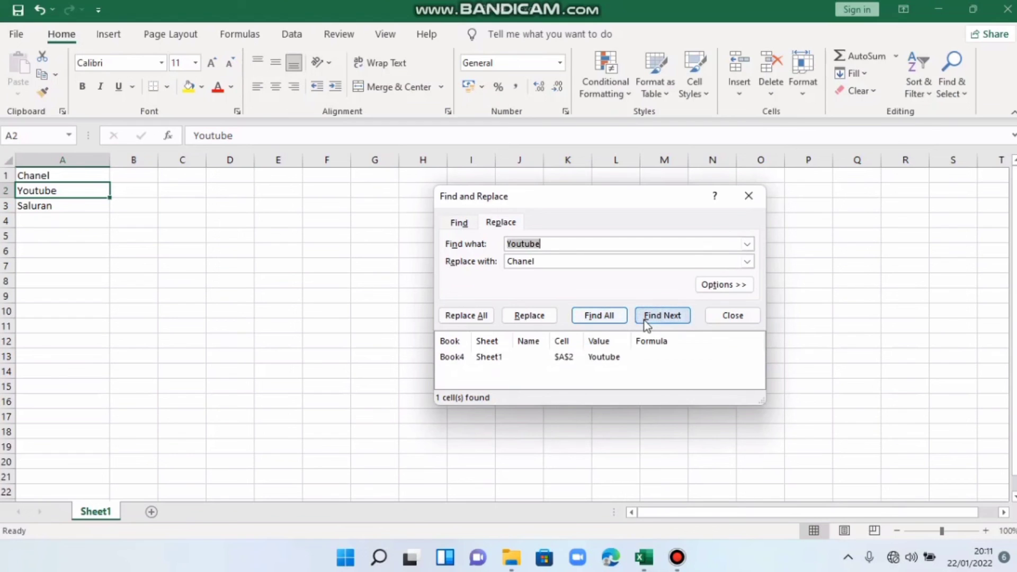
click(755, 195)
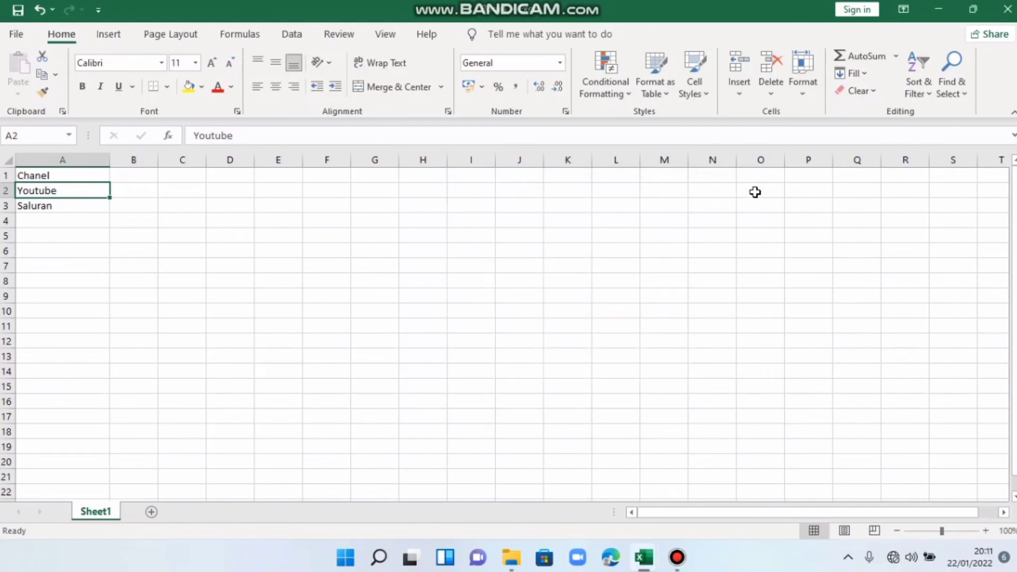
Try Go To with the reference "85" and with "Saluran", and cancel.
click(964, 89)
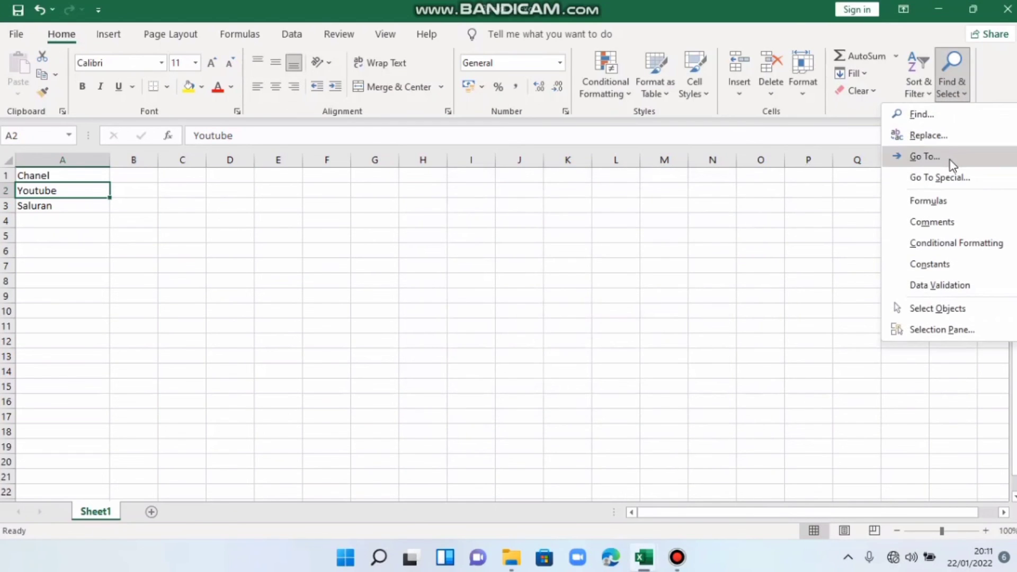
click(951, 161)
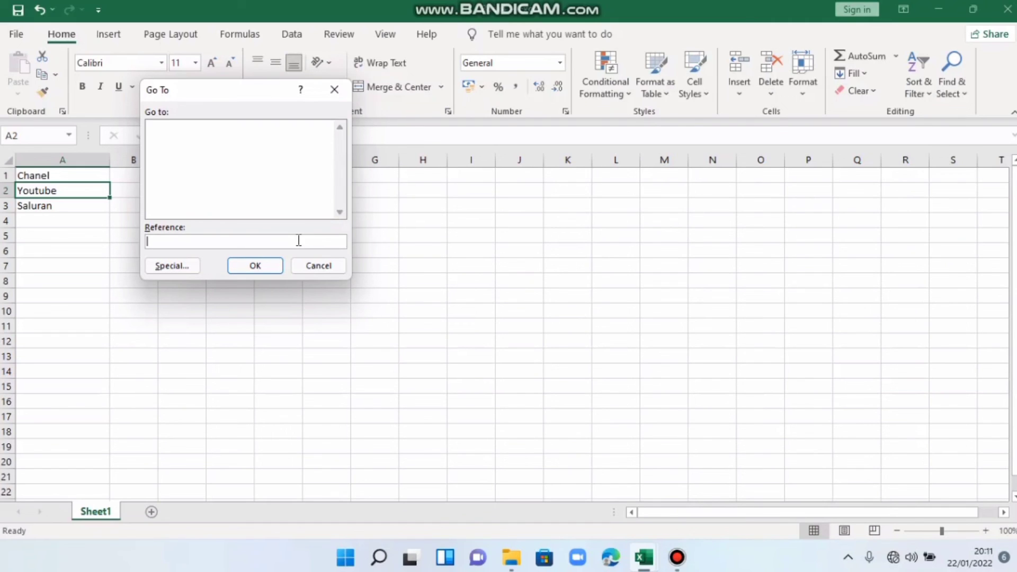
text(85)
key(Return)
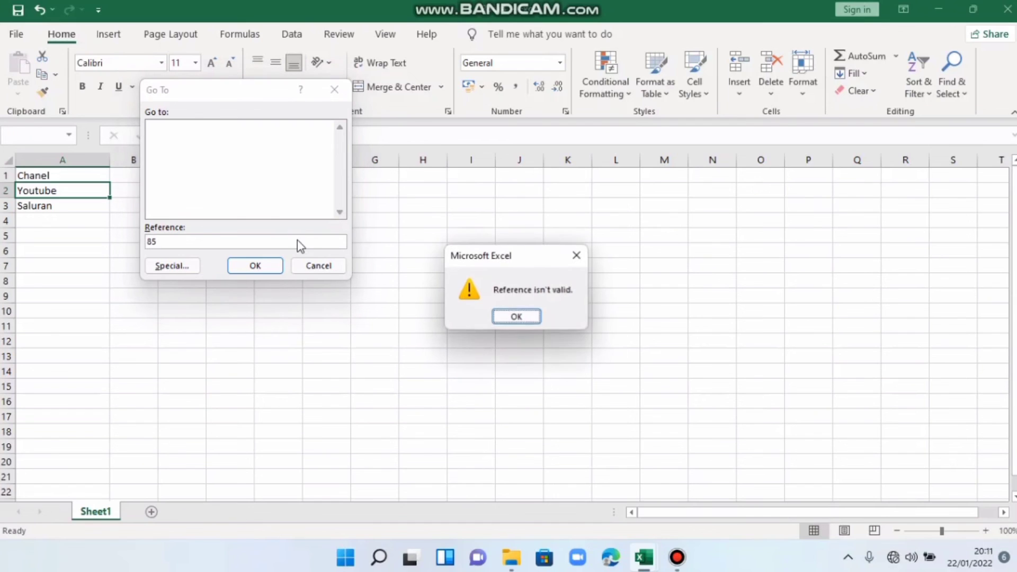
click(517, 316)
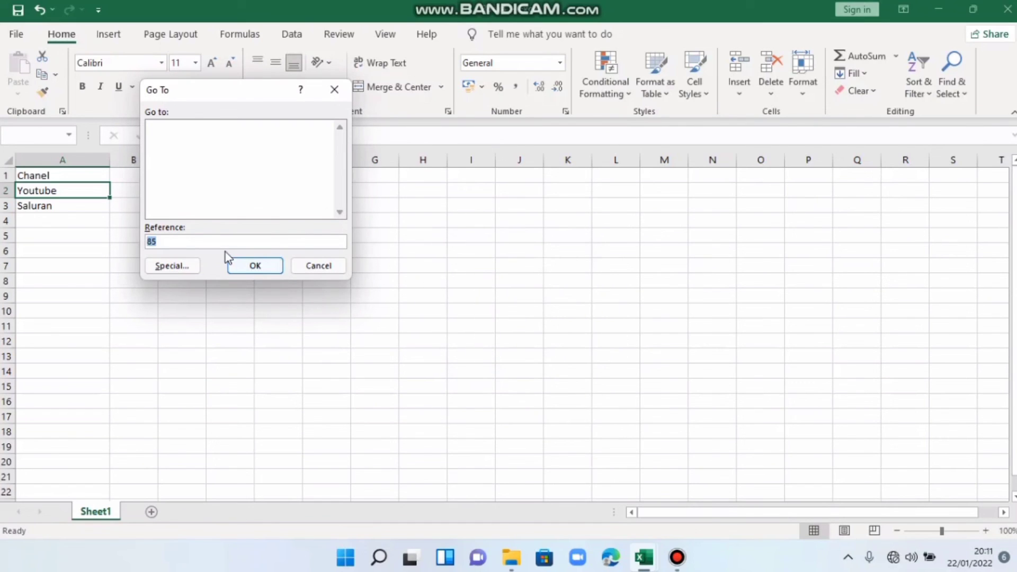
text(Saluran)
key(Return)
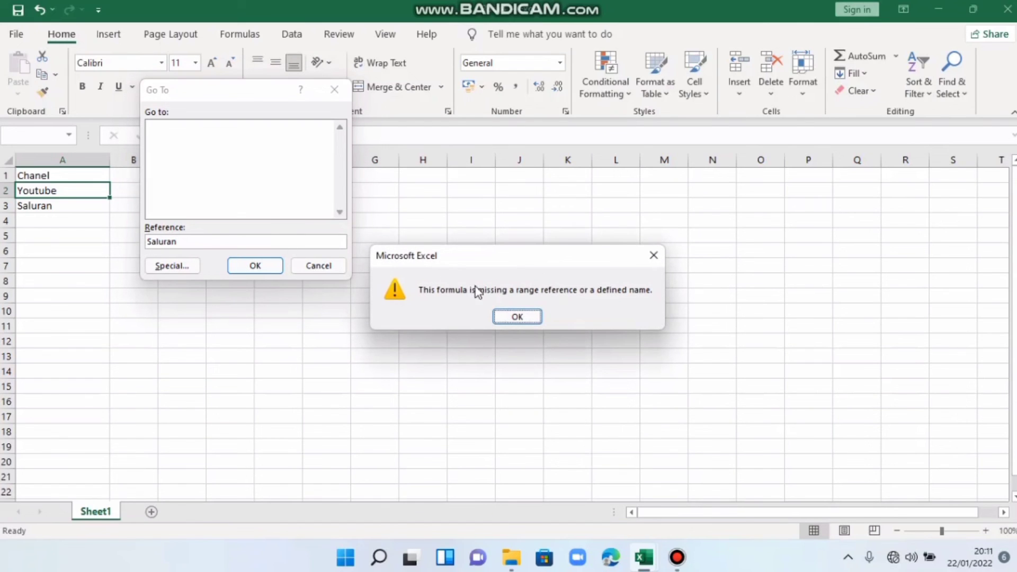
click(507, 319)
click(318, 265)
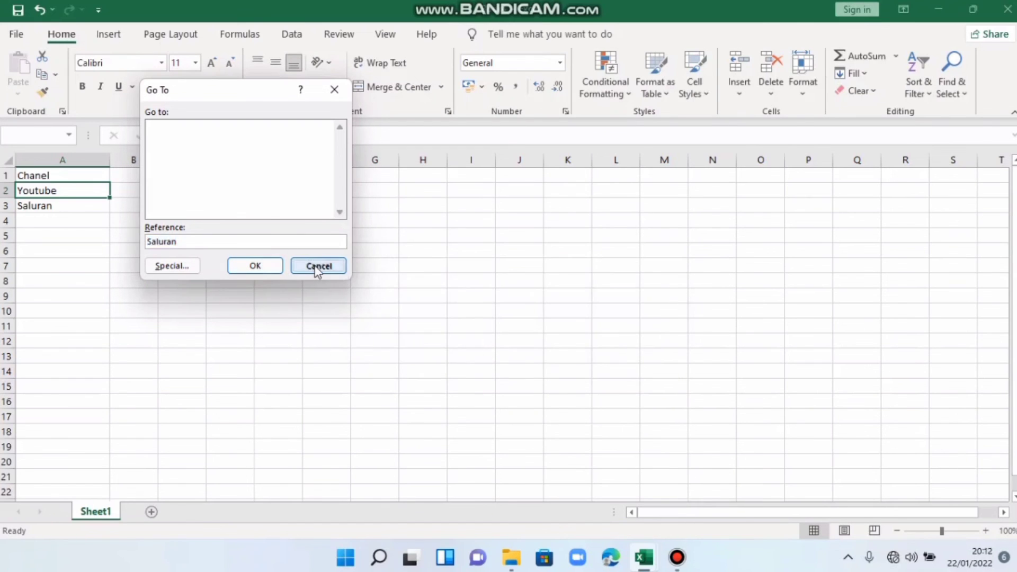